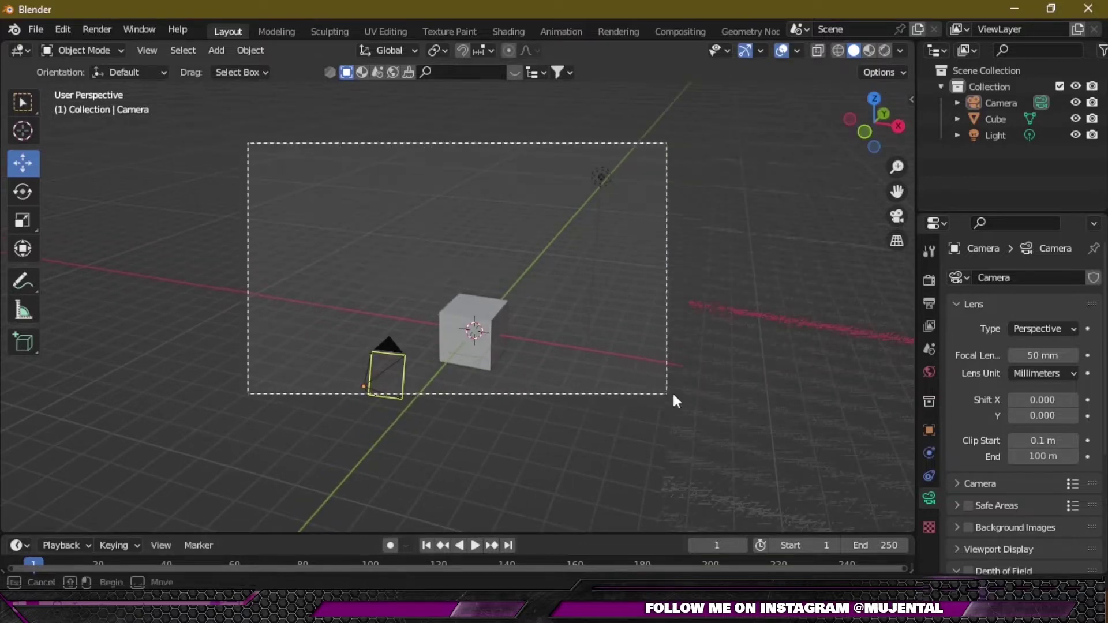
Delete the default camera, cube and light, and add a new camera.
key(x)
click(703, 407)
key(shift+a)
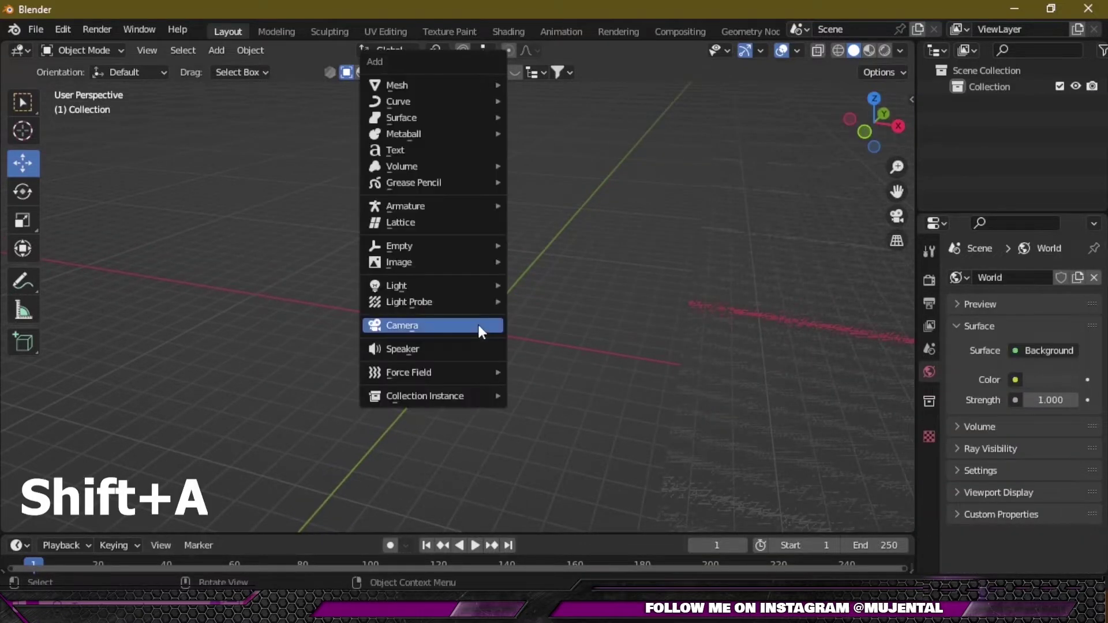
click(468, 320)
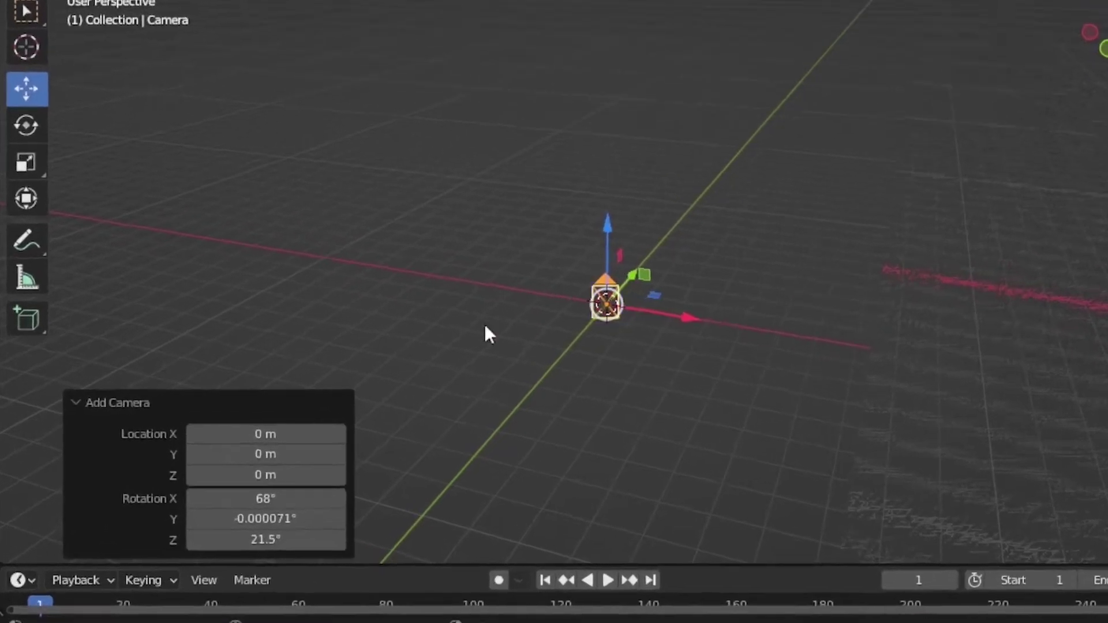
Set the camera's X, Y and Z rotation to 0 so it points straight down.
click(302, 512)
text(0)
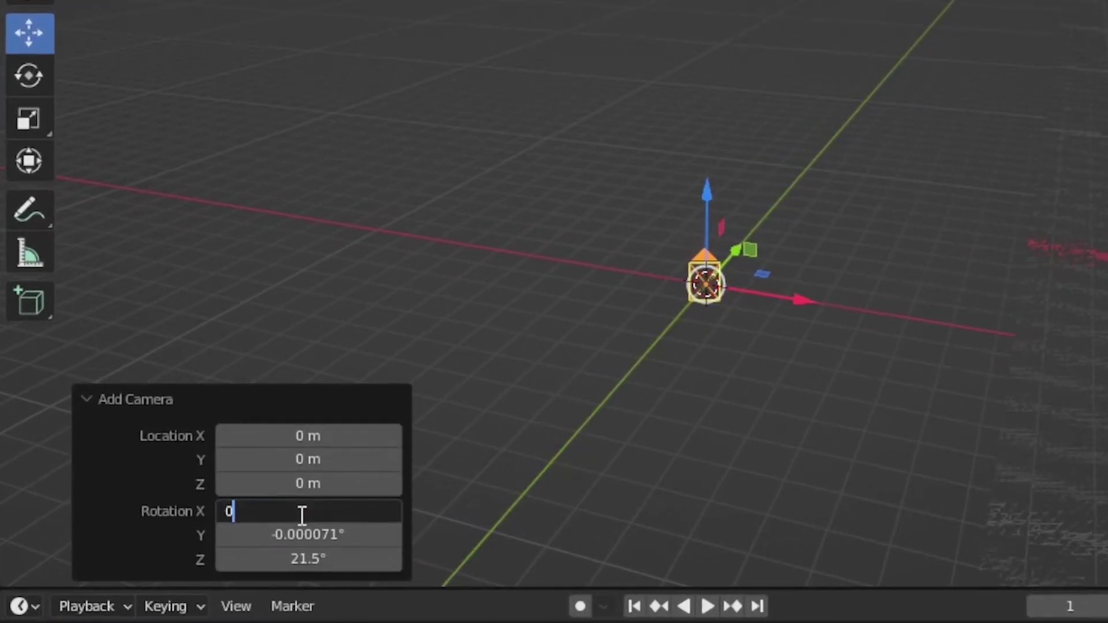
key(Return)
click(302, 535)
text(0)
key(Return)
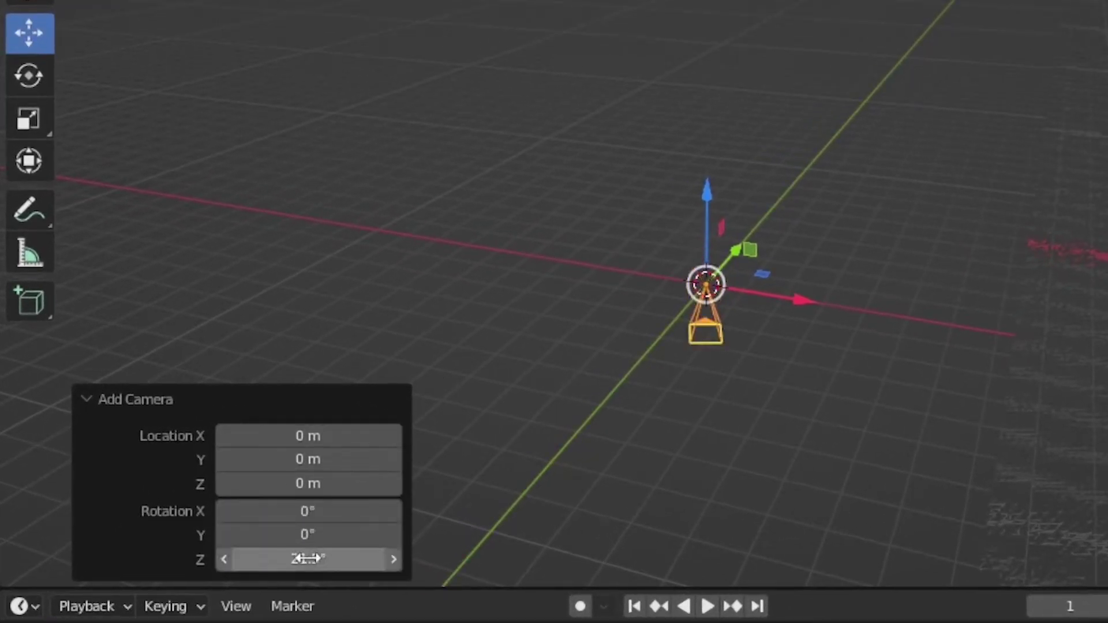
click(306, 558)
text(0)
key(Return)
click(132, 399)
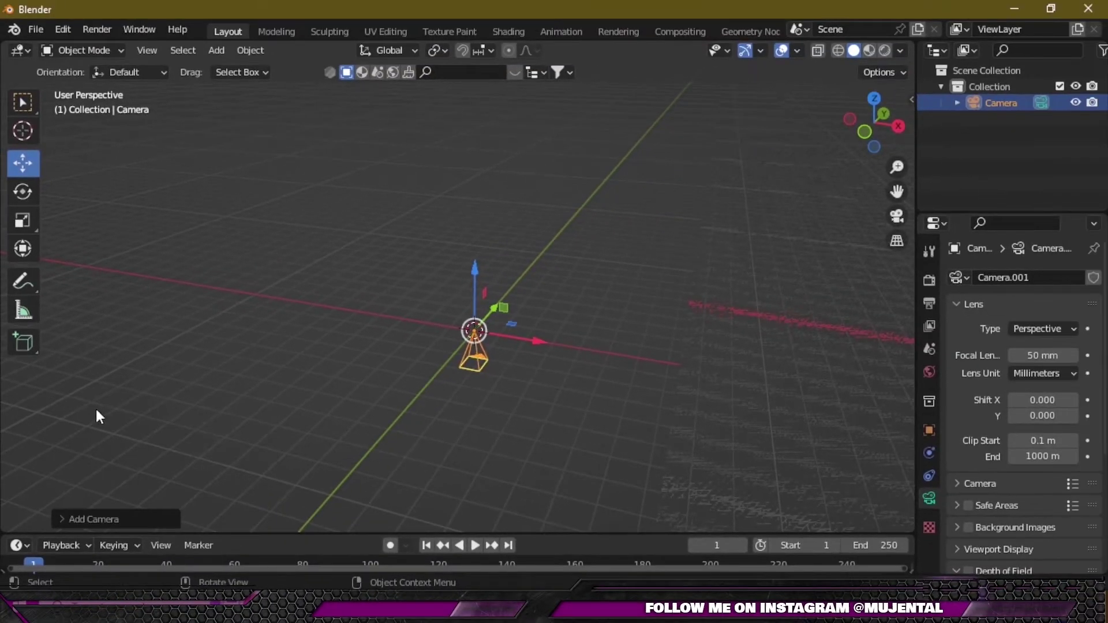
Raise the camera along Z above the origin, look through it, and show Output Properties.
drag(874, 122, 573, 213)
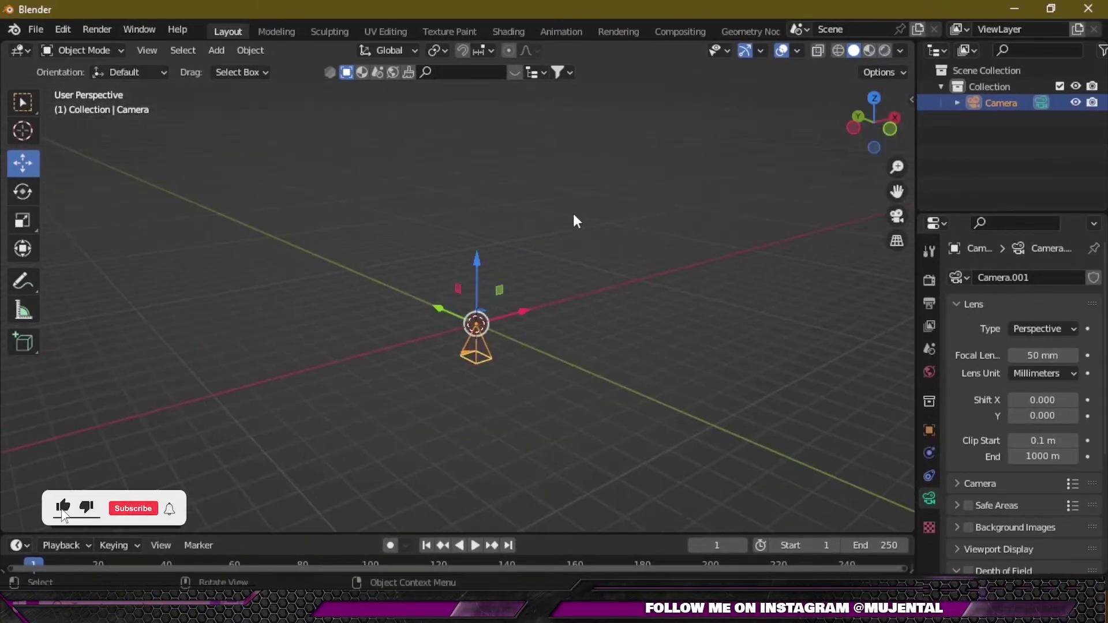
key(g)
key(z)
click(575, 92)
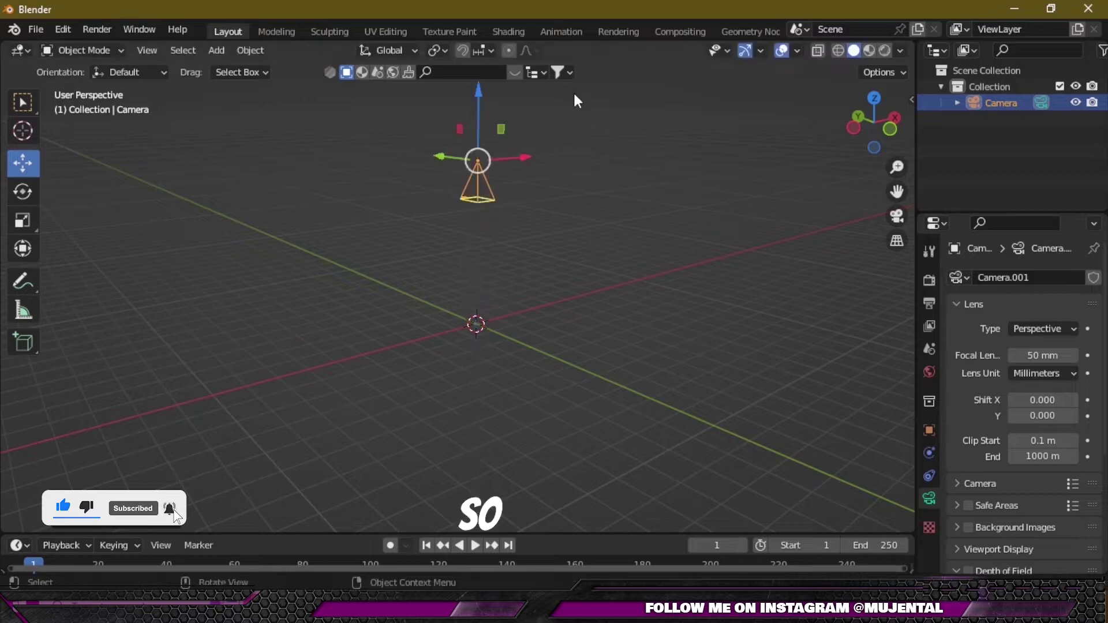
click(897, 217)
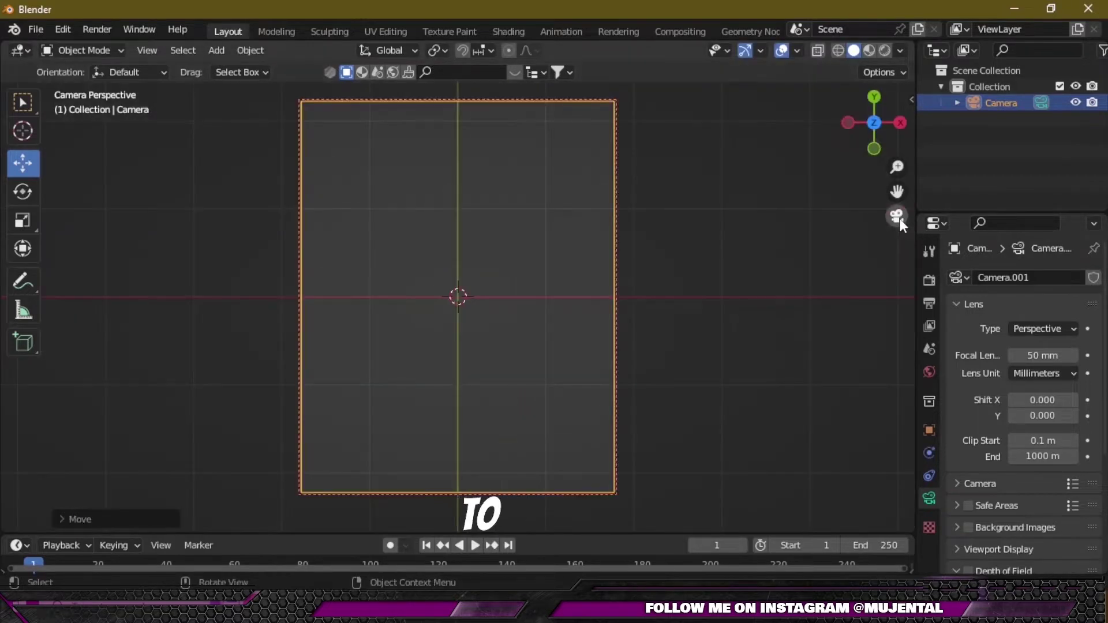
click(929, 304)
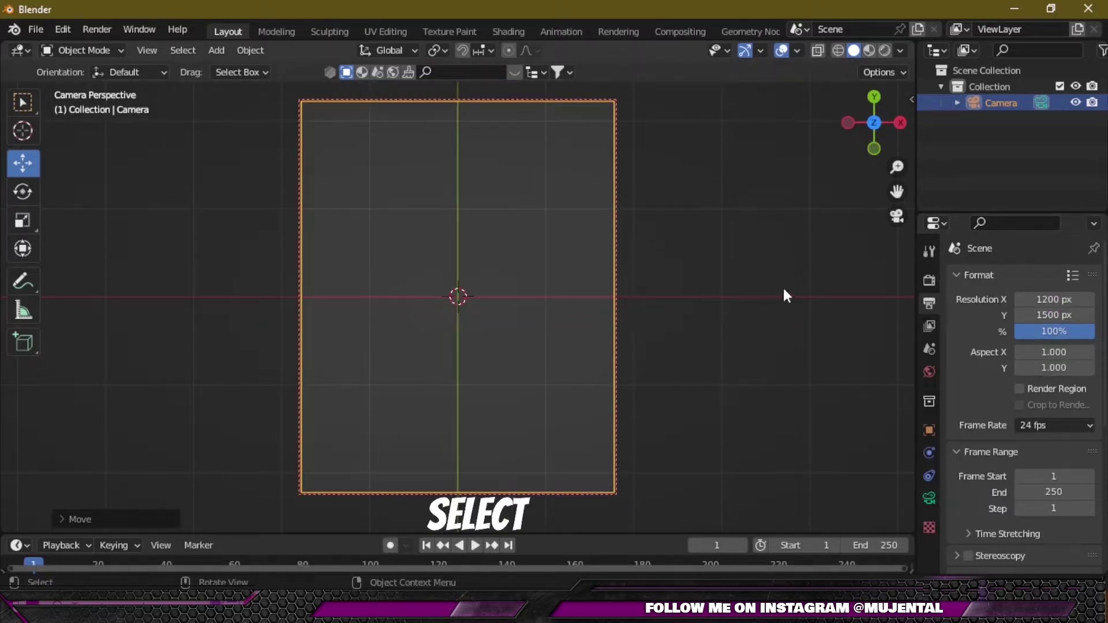
key(n)
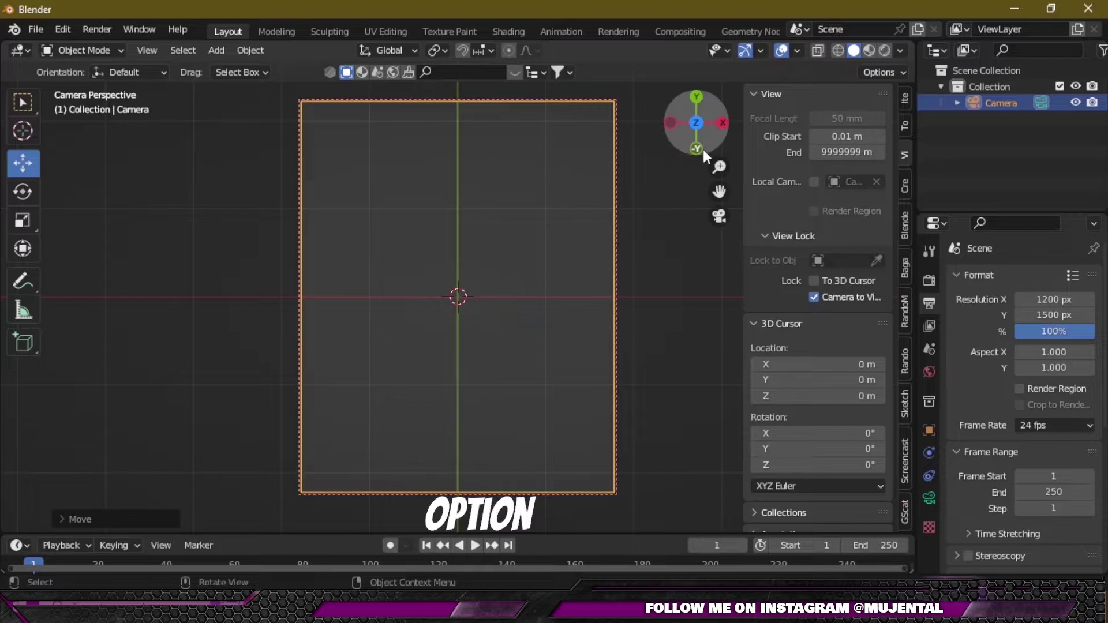
drag(703, 150, 716, 224)
key(n)
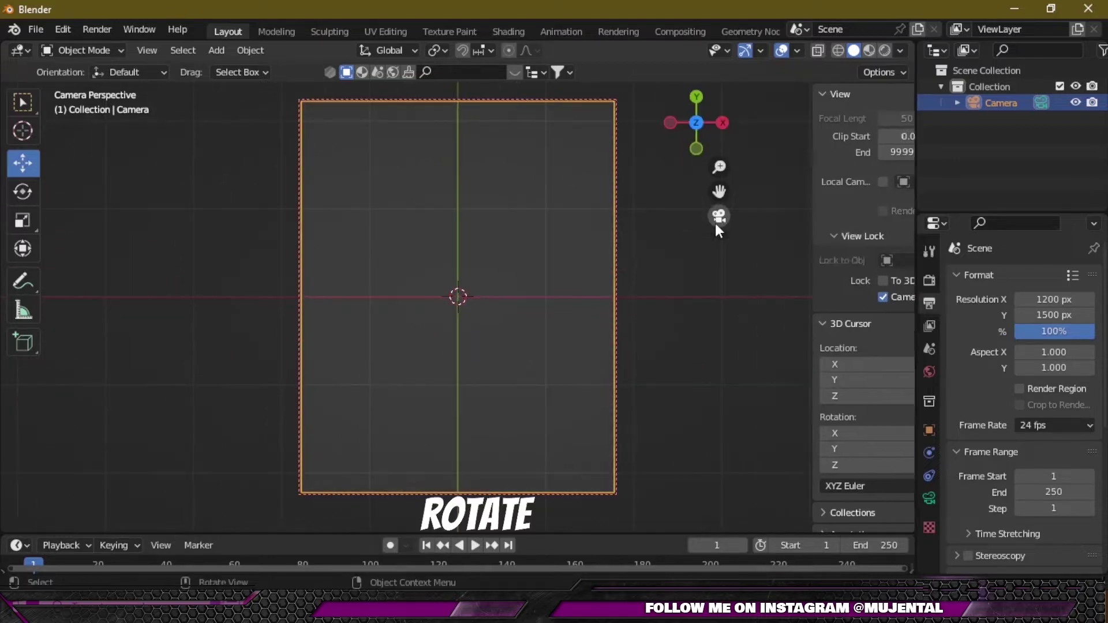
click(897, 216)
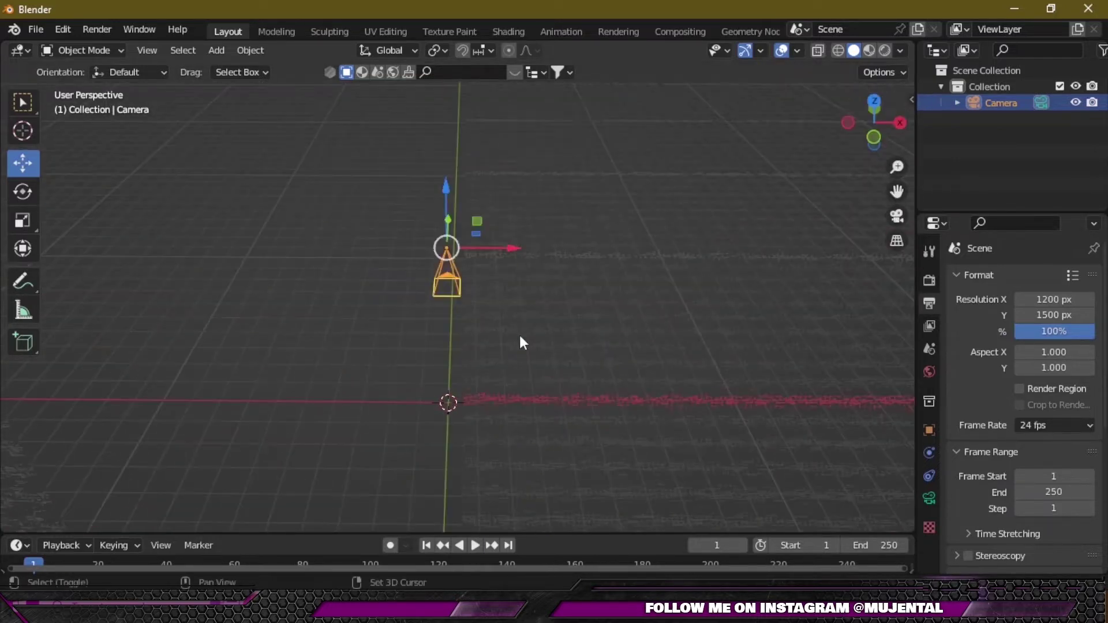
key(shift+a)
Add a plane mesh and scale it up by 2.
mouse_move(540, 96)
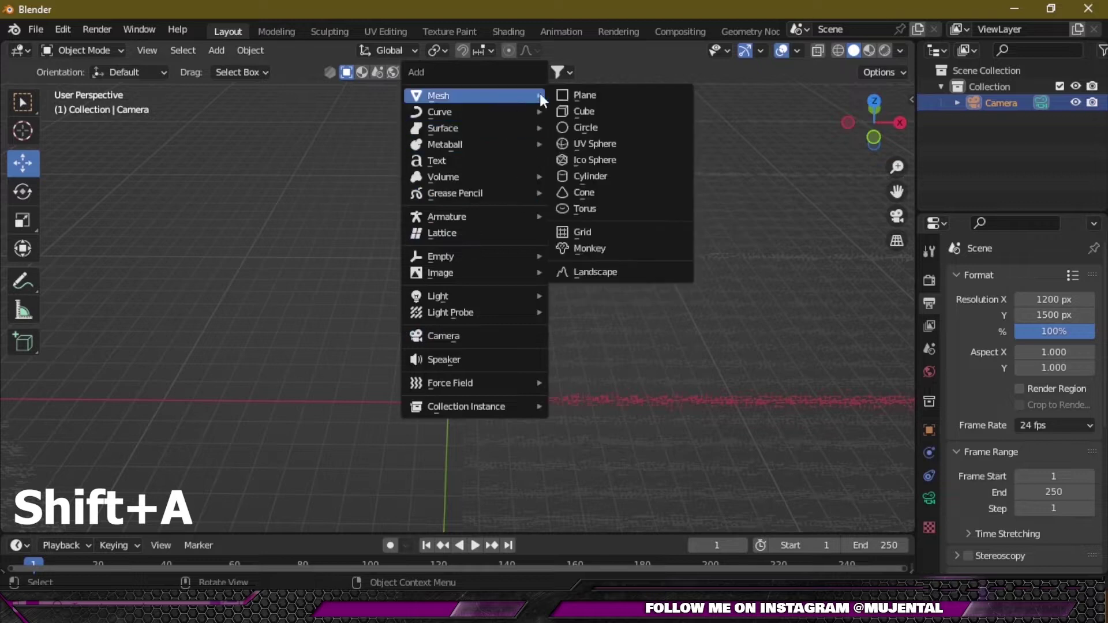
click(579, 95)
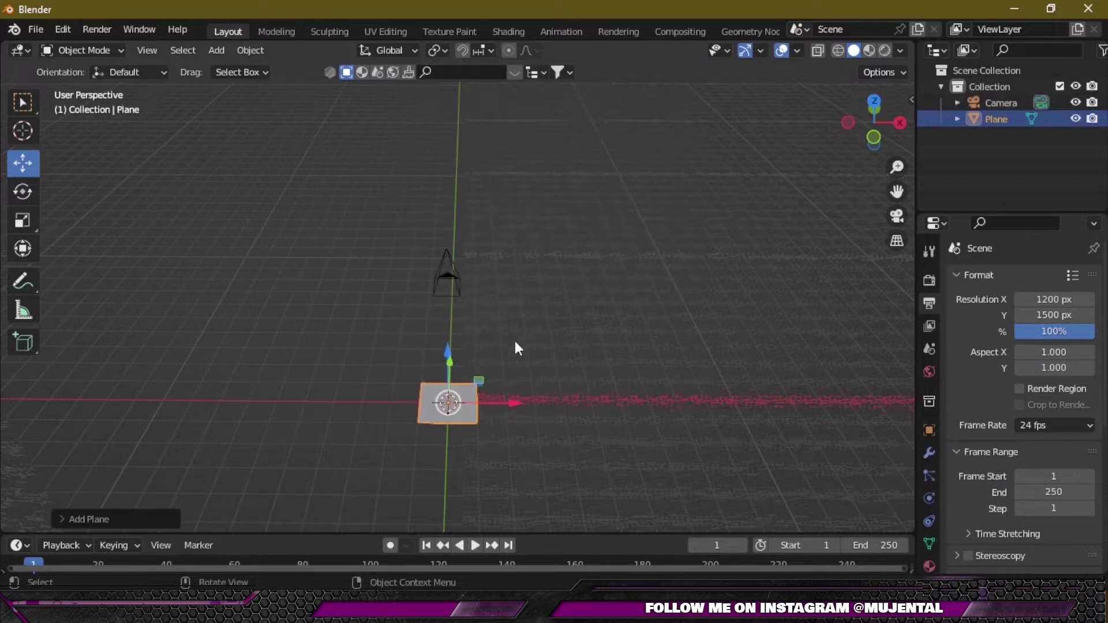
key(s)
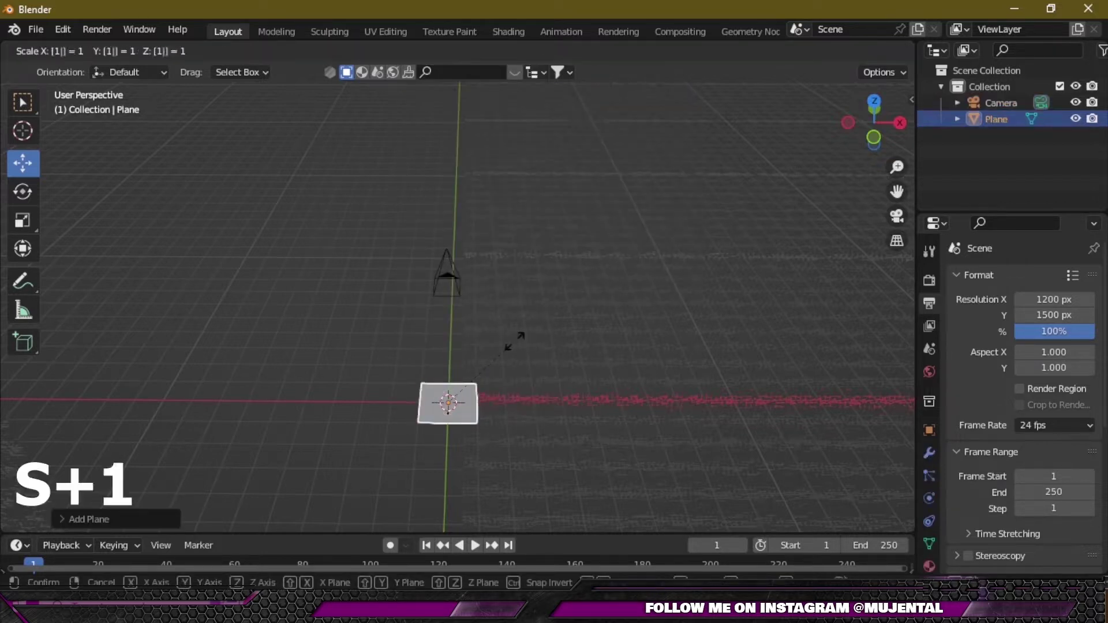
key(2)
key(Return)
Enlarge the plane in camera view, narrow its X to fit the portrait frame, then enter Edit Mode.
key(KP_0)
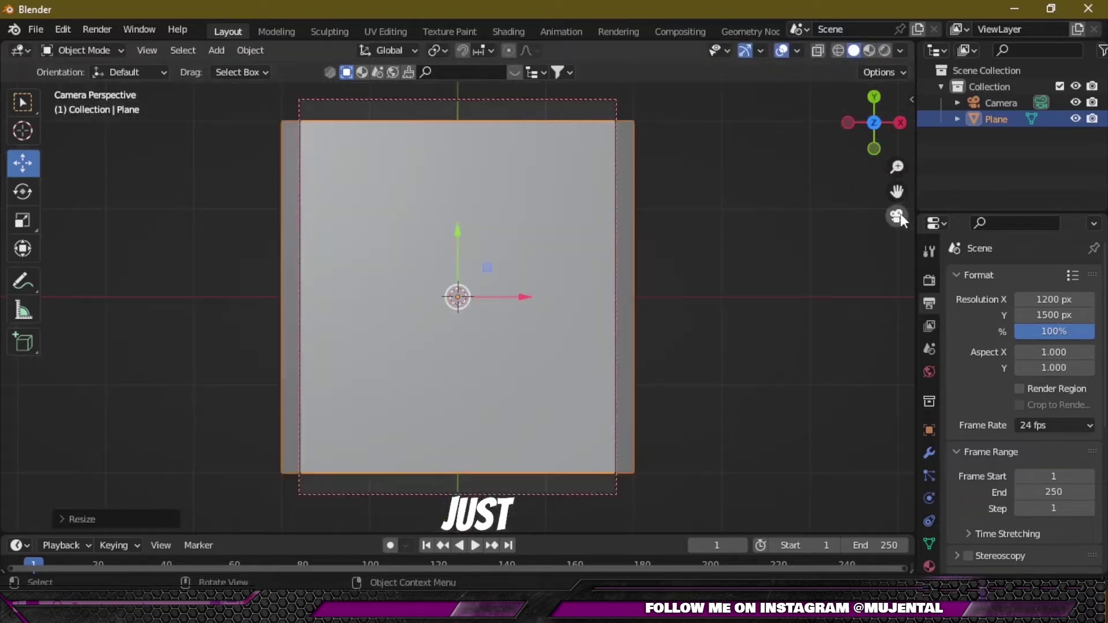
key(s)
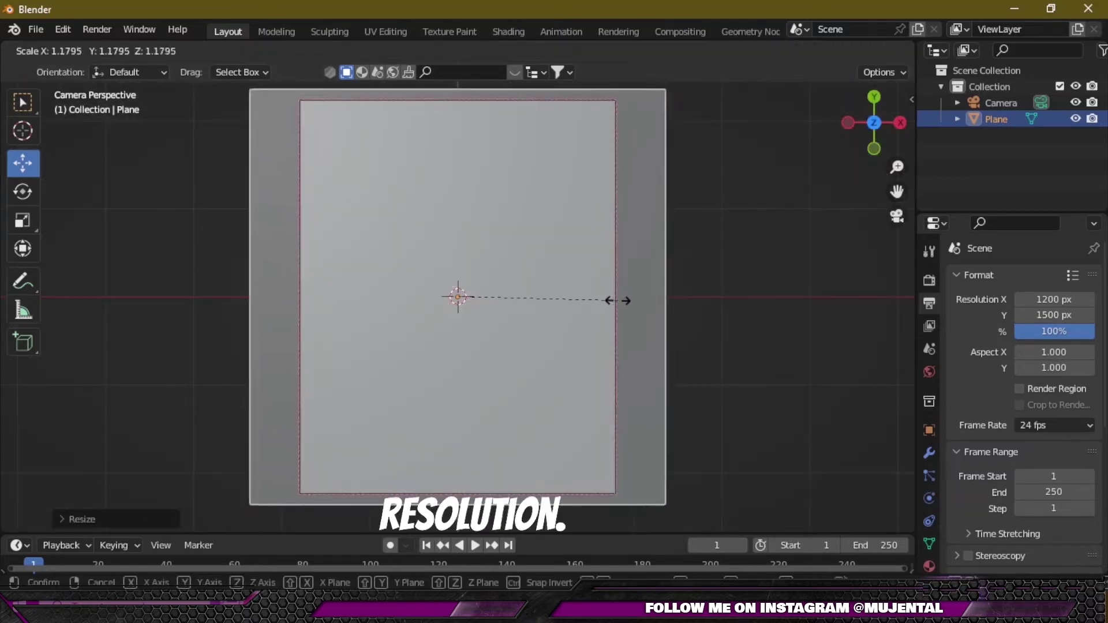
click(618, 299)
click(23, 220)
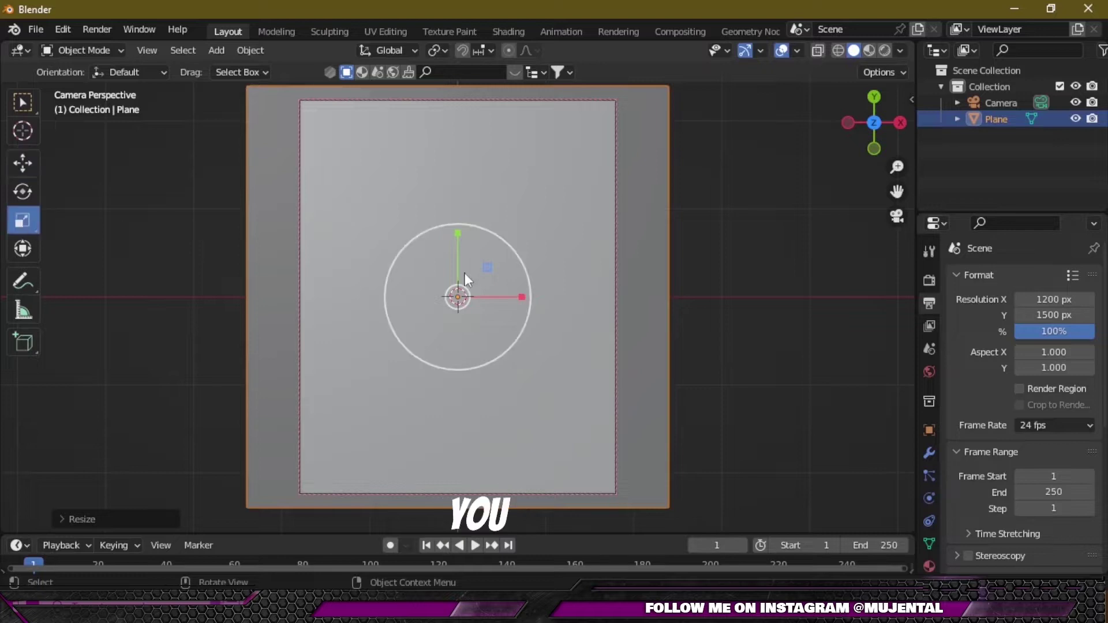
drag(521, 300, 514, 300)
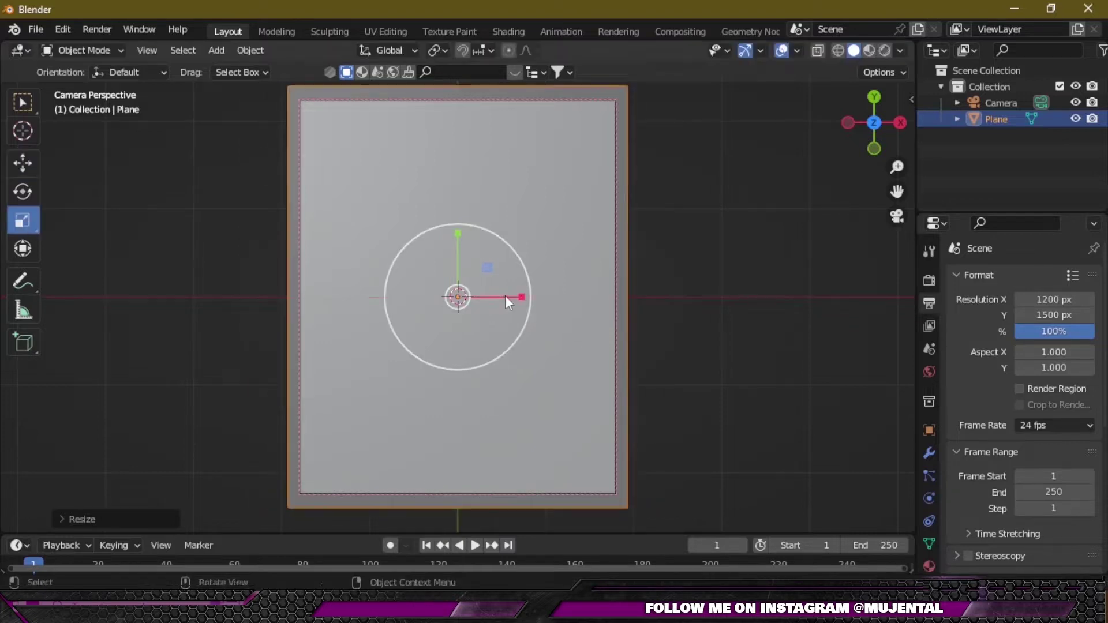
drag(874, 122, 495, 396)
key(Tab)
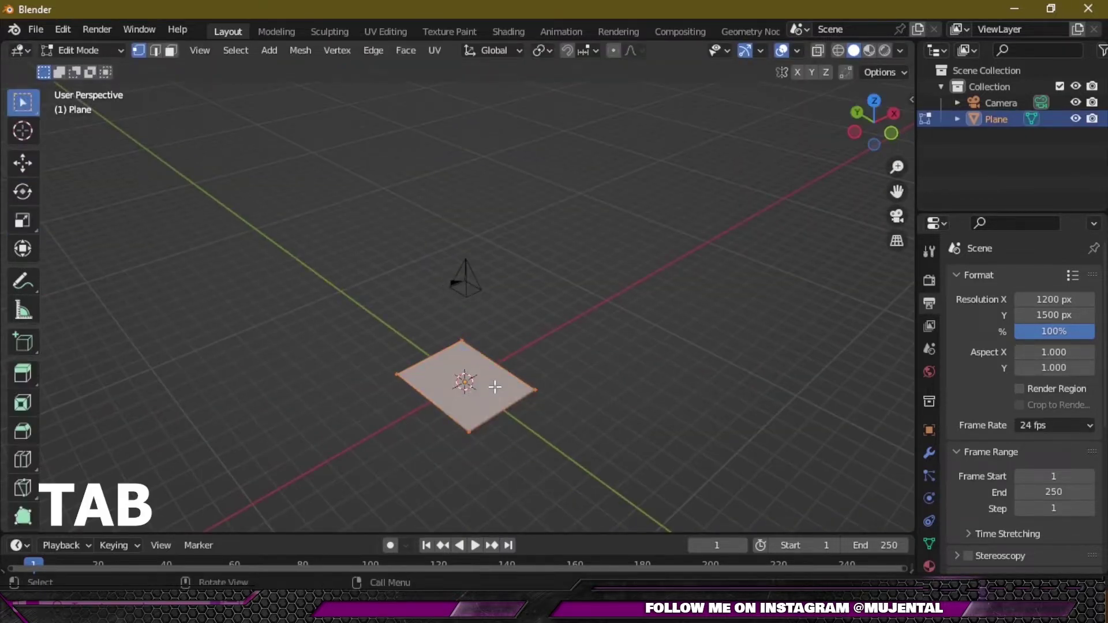
Subdivide the plane's mesh with 30 cuts and return to Object Mode.
right_click(495, 386)
click(433, 227)
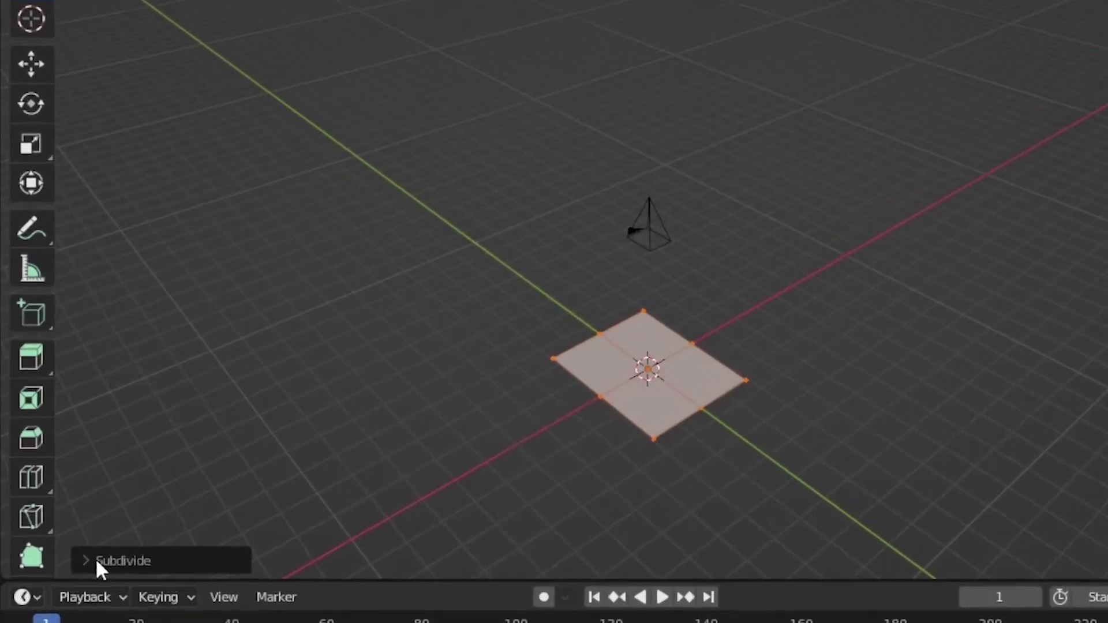
click(87, 519)
click(212, 410)
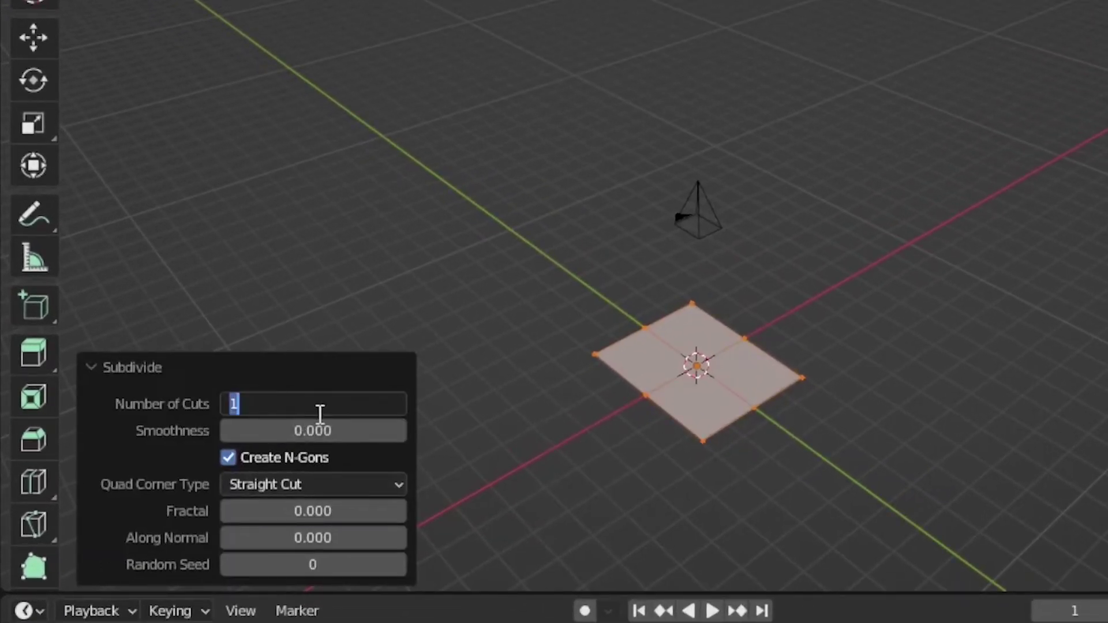
text(30)
key(Return)
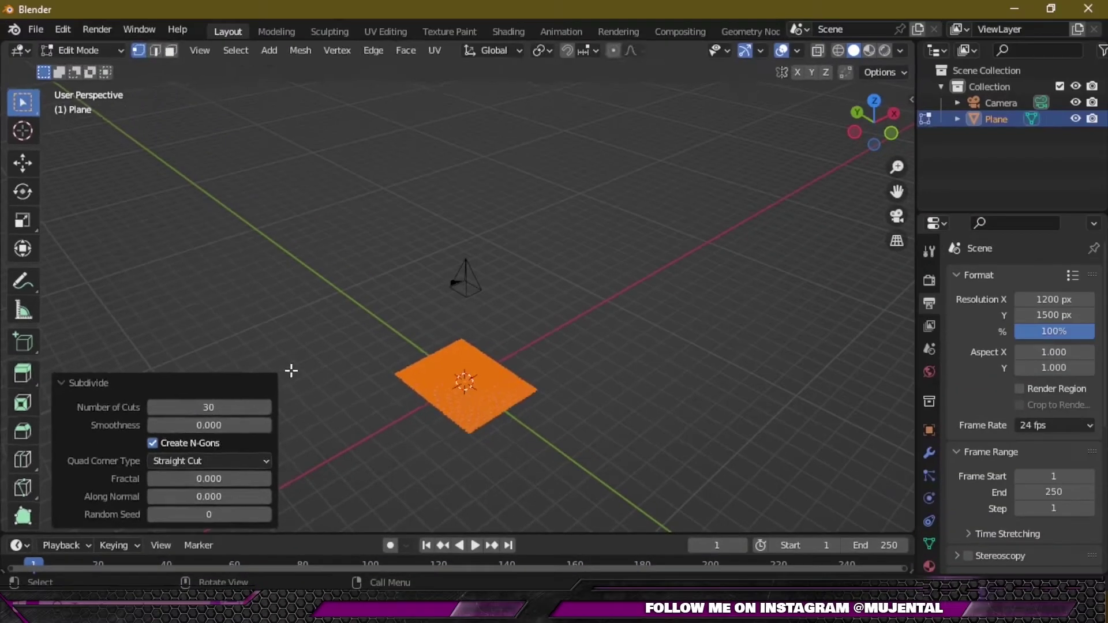
key(Tab)
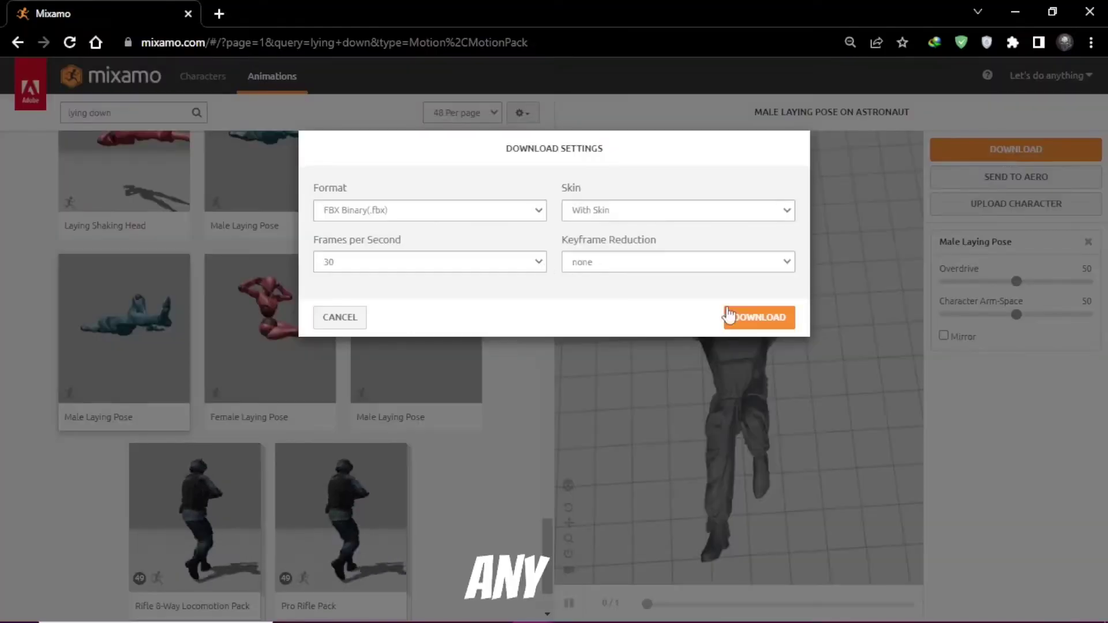
Download the astronaut's Male Laying Pose as FBX Binary, With Skin, 30 fps.
click(728, 314)
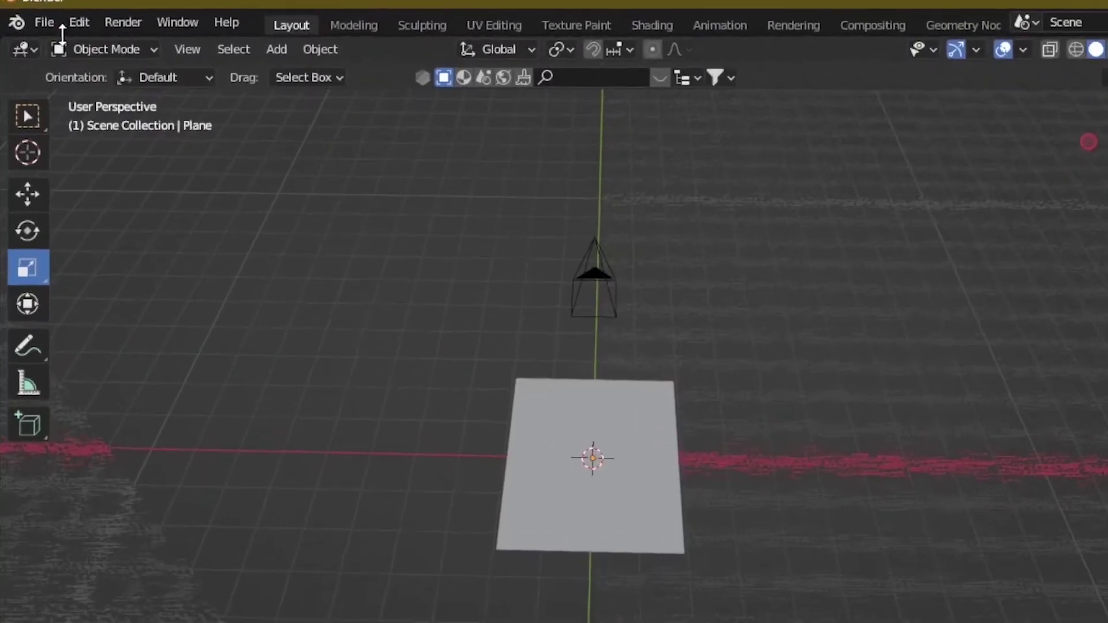
Import Male Laying Pose.fbx into the scene.
click(40, 20)
mouse_move(141, 348)
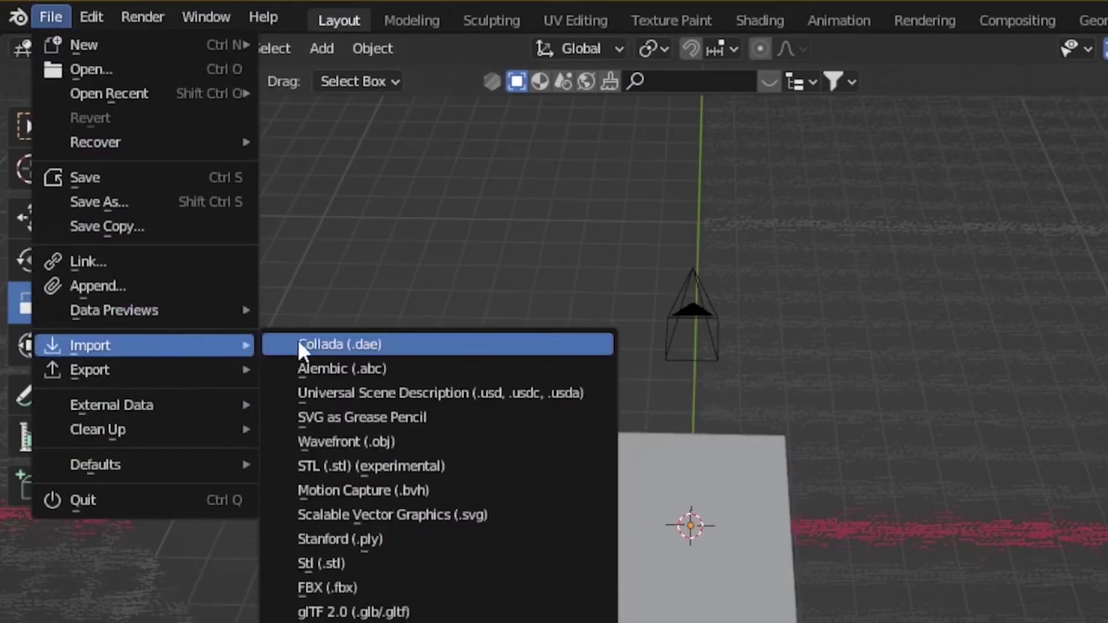
click(331, 587)
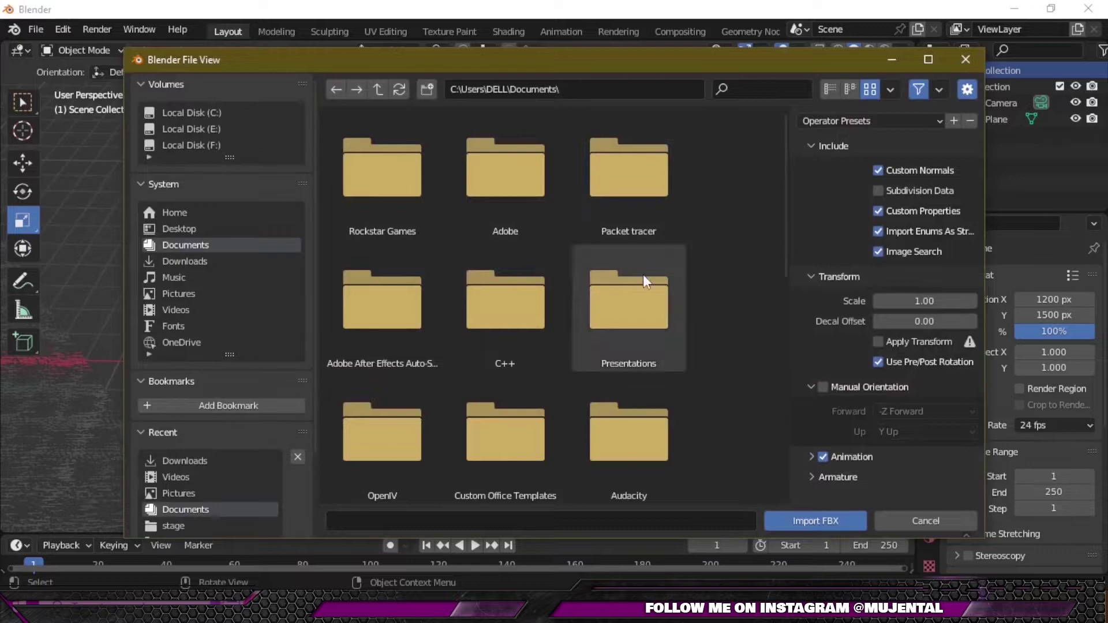
drag(784, 162, 770, 450)
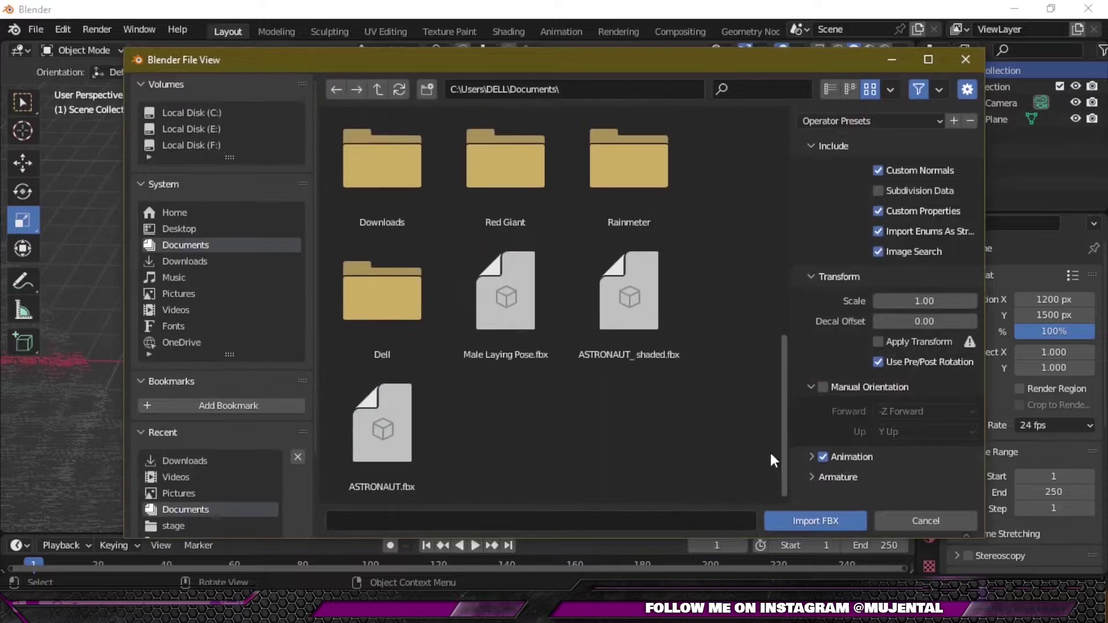
click(505, 300)
click(793, 521)
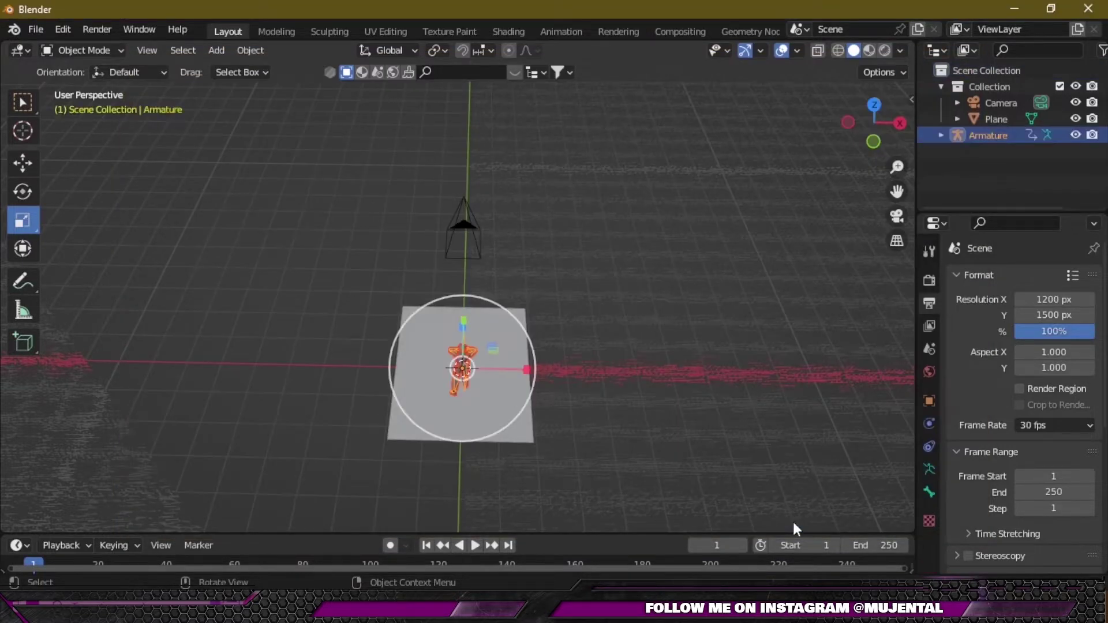
In camera view, scale the astronaut by 1.7 and move it into the frame.
key(KP_0)
text(s1.7)
key(Return)
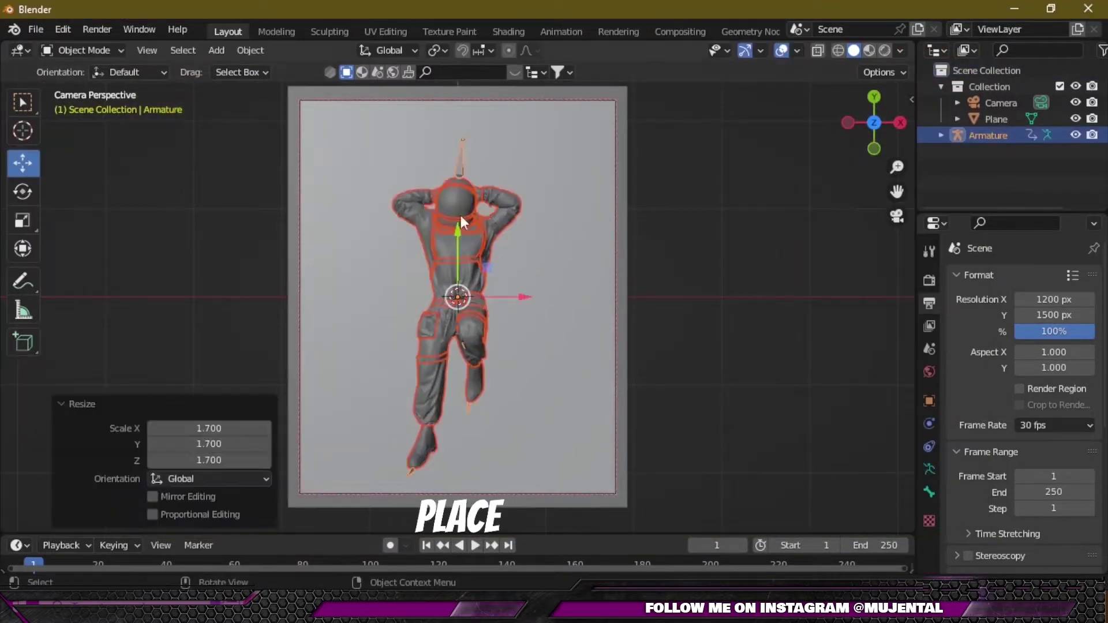
key(g)
click(519, 347)
Select the ground plane and make the lower editor area much taller.
click(554, 404)
middle_drag(554, 404, 540, 532)
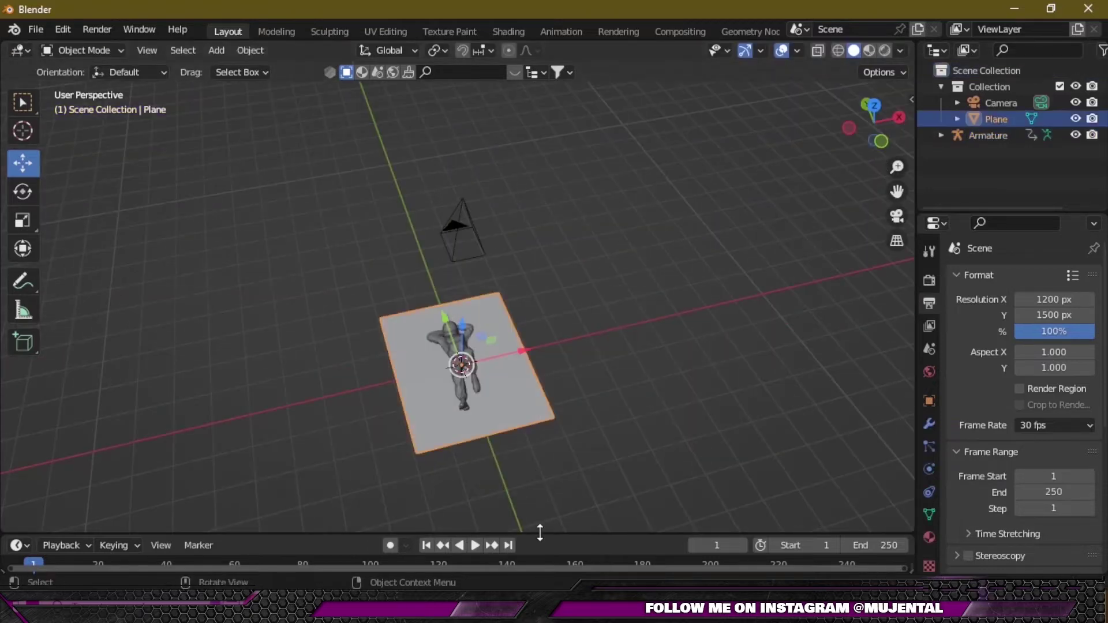
drag(540, 533, 567, 322)
click(19, 336)
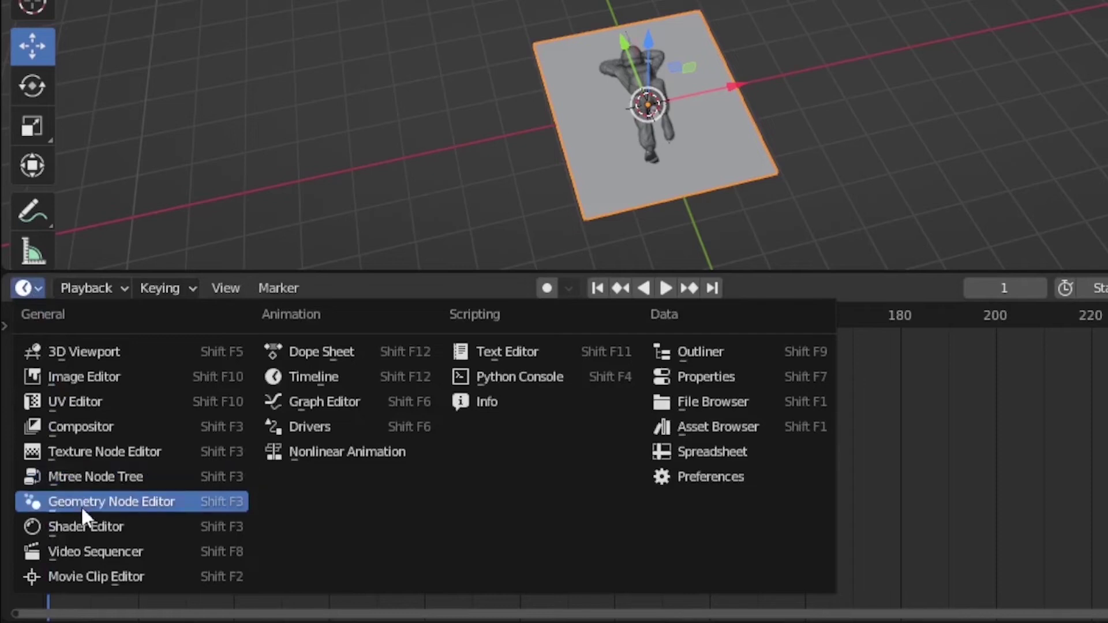
Switch the lower area to the Shader Editor and give the plane a new material named 'ground'.
click(59, 500)
click(661, 289)
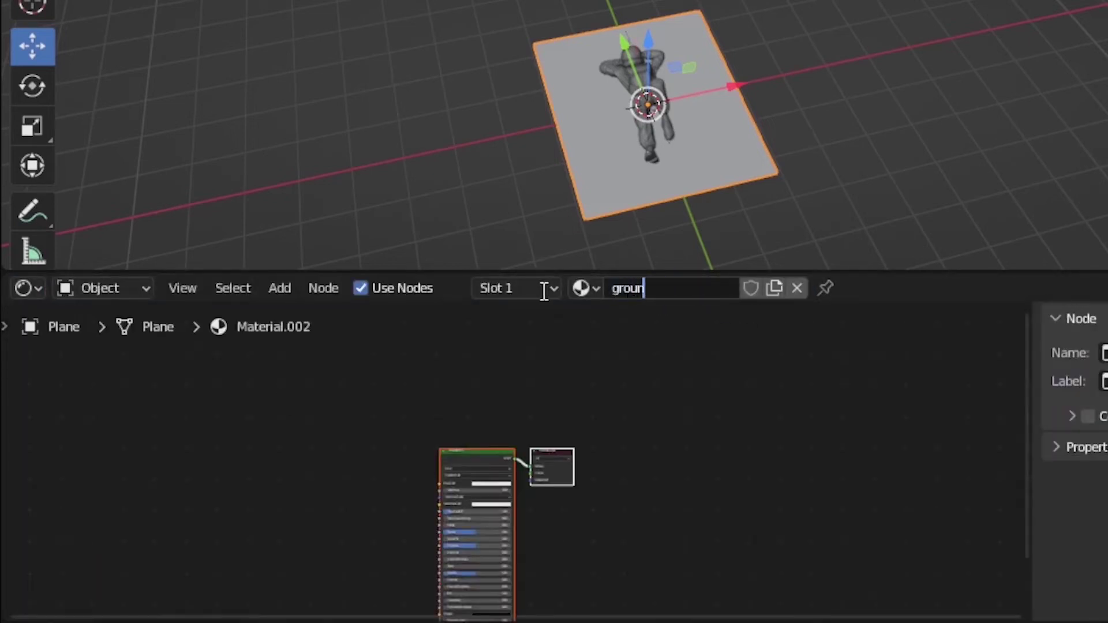
key(Return)
scroll(540, 439, up, 4)
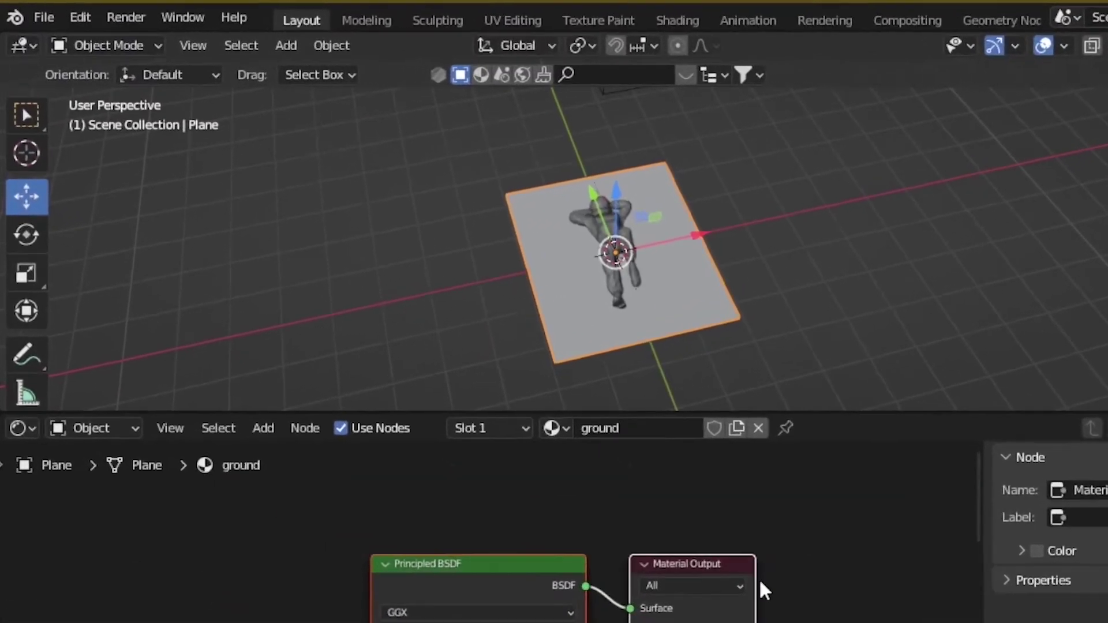
click(81, 17)
Search the add-ons for 'node' to confirm Node Wrangler is enabled, then close Preferences.
click(128, 334)
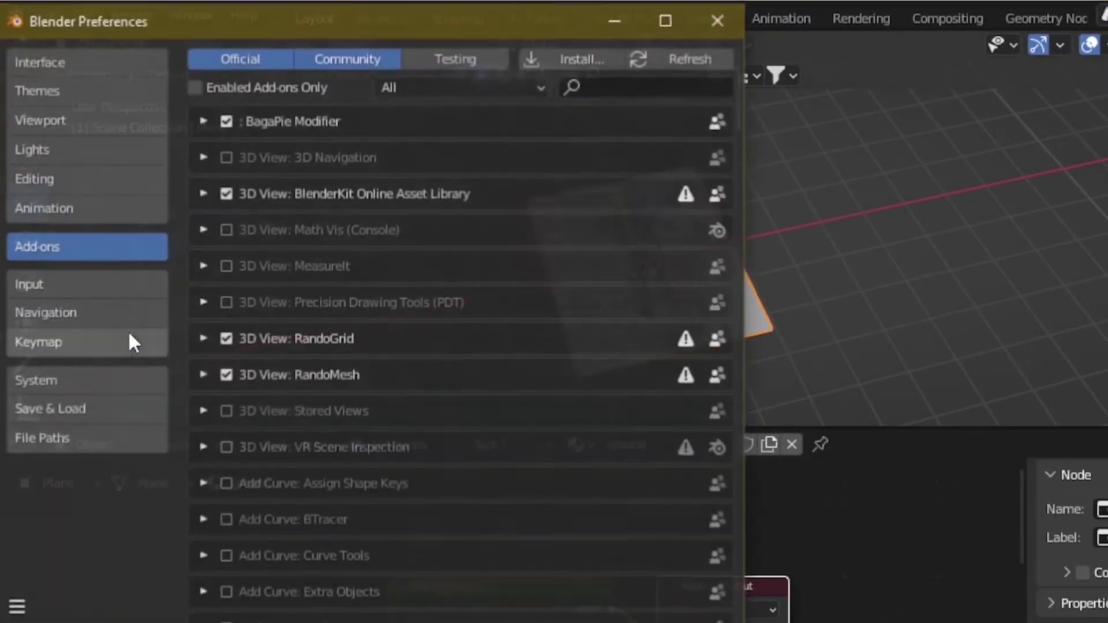
click(601, 88)
text(node)
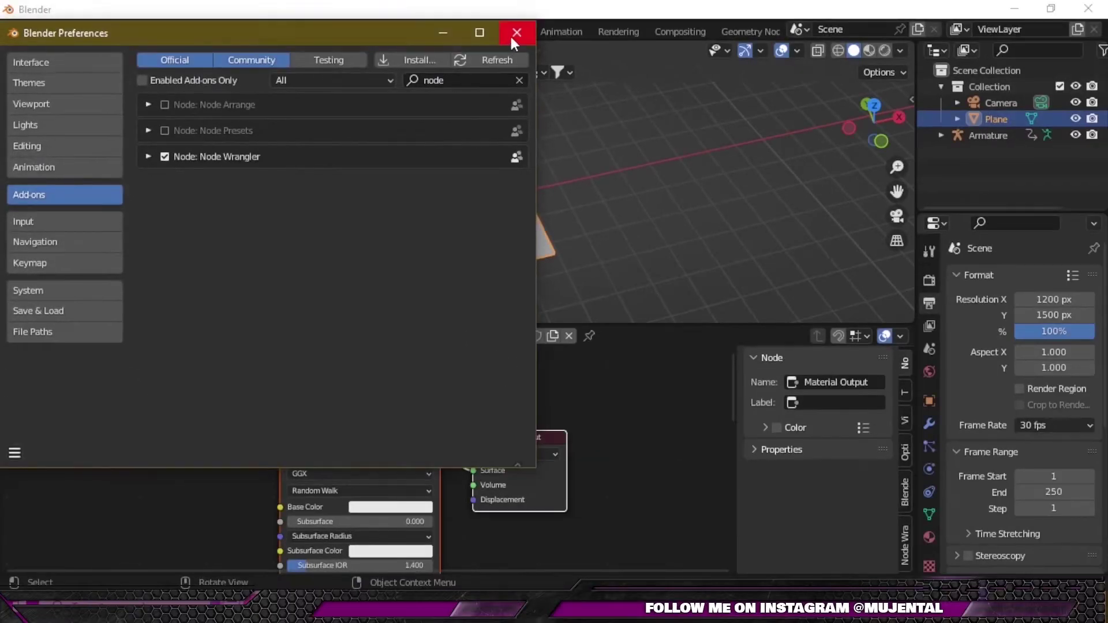
click(510, 35)
Select the Principled BSDF node and start a Node Wrangler texture setup with Ctrl+Shift+T.
click(372, 450)
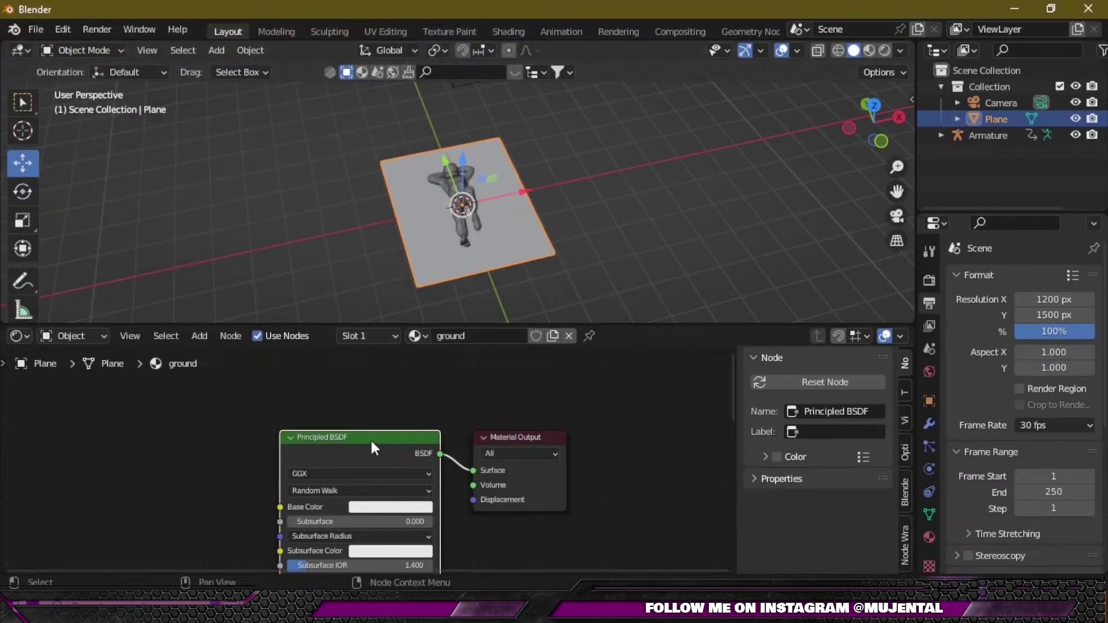
drag(369, 438, 375, 424)
key(ctrl+shift+t)
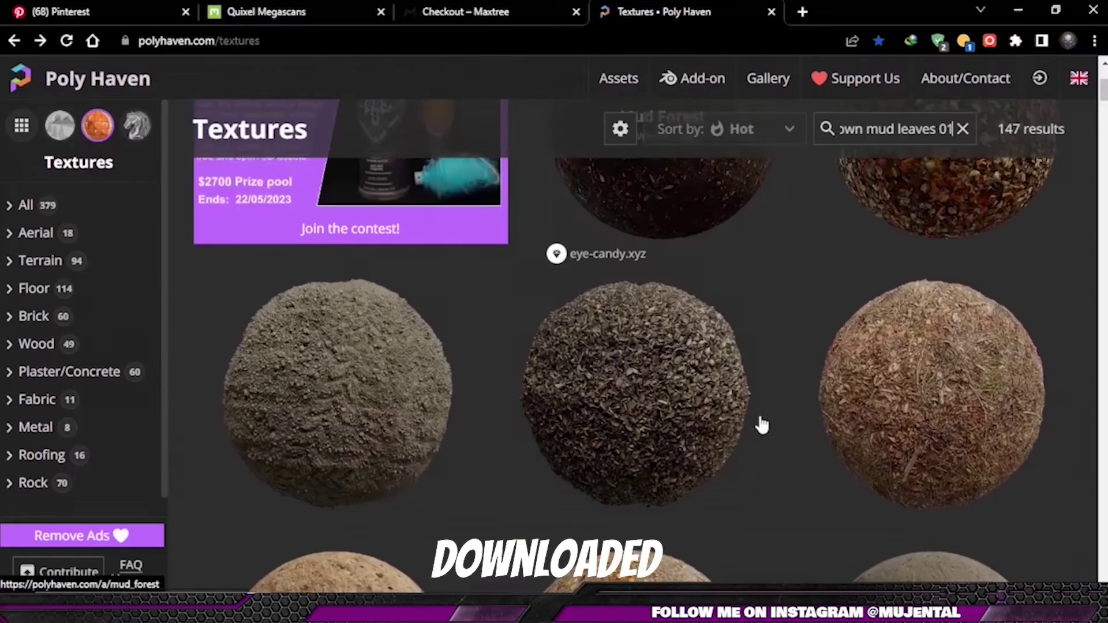
Scroll to the brown mud leaves maps and box-select all four texture files.
scroll(762, 426, down, 5)
scroll(762, 426, down, 7)
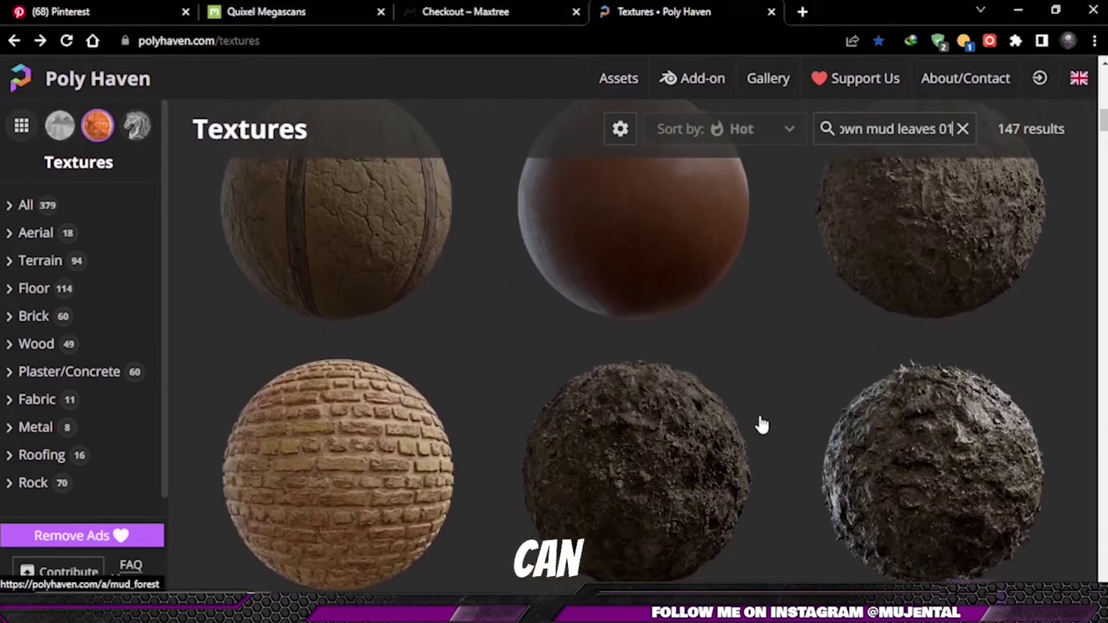
scroll(762, 426, down, 4)
scroll(762, 425, down, 2)
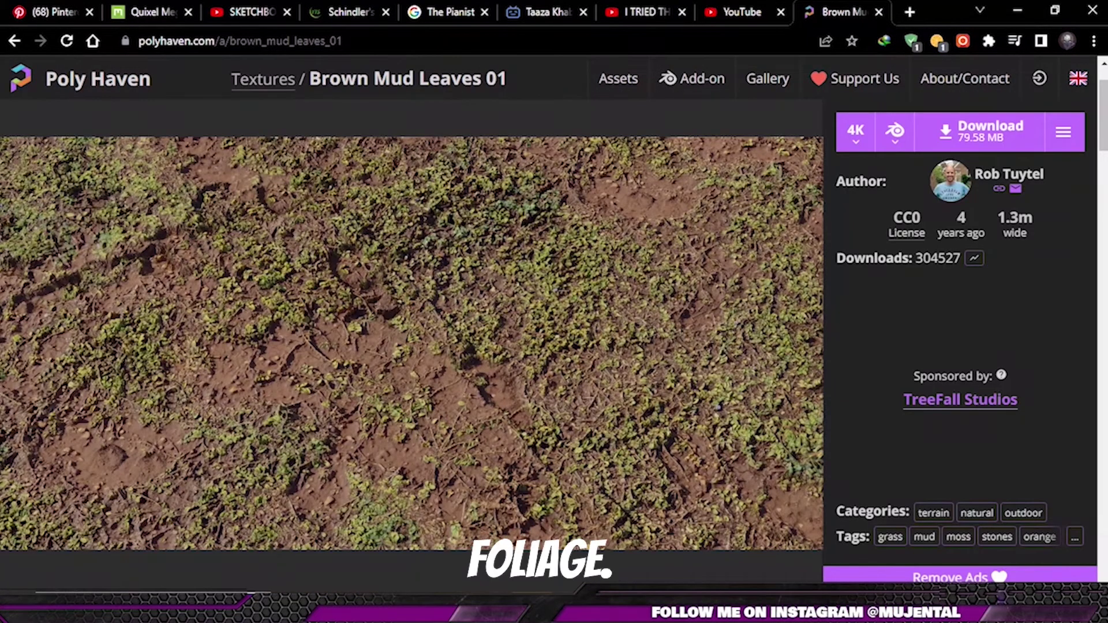
drag(323, 503, 689, 170)
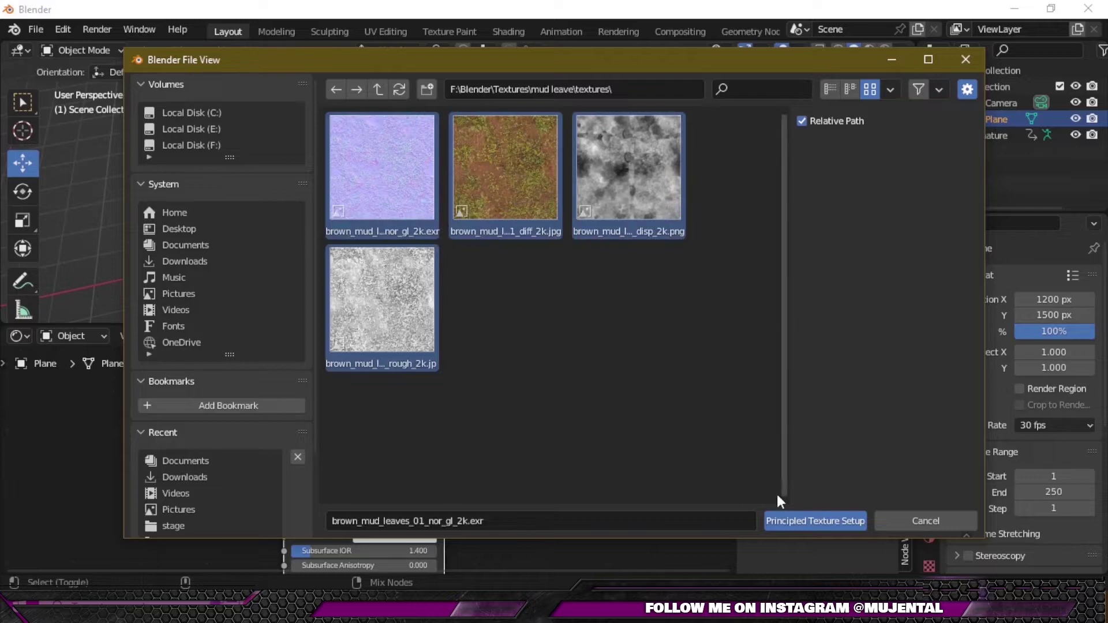
Load the four maps as a Principled texture setup and set the Mapping scale to 2.
click(787, 518)
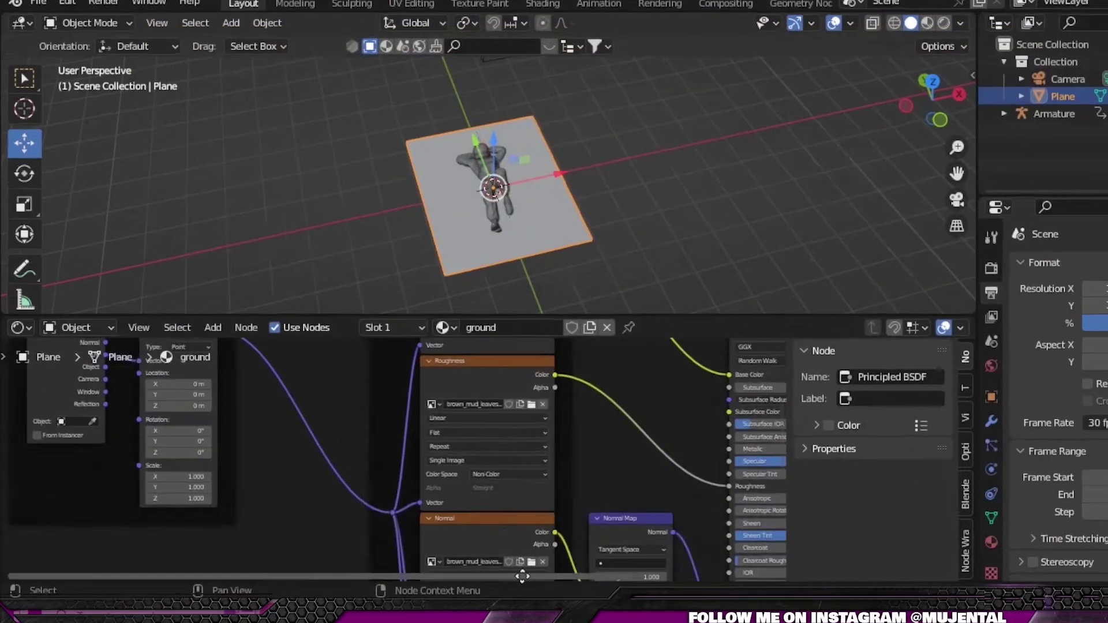
click(325, 475)
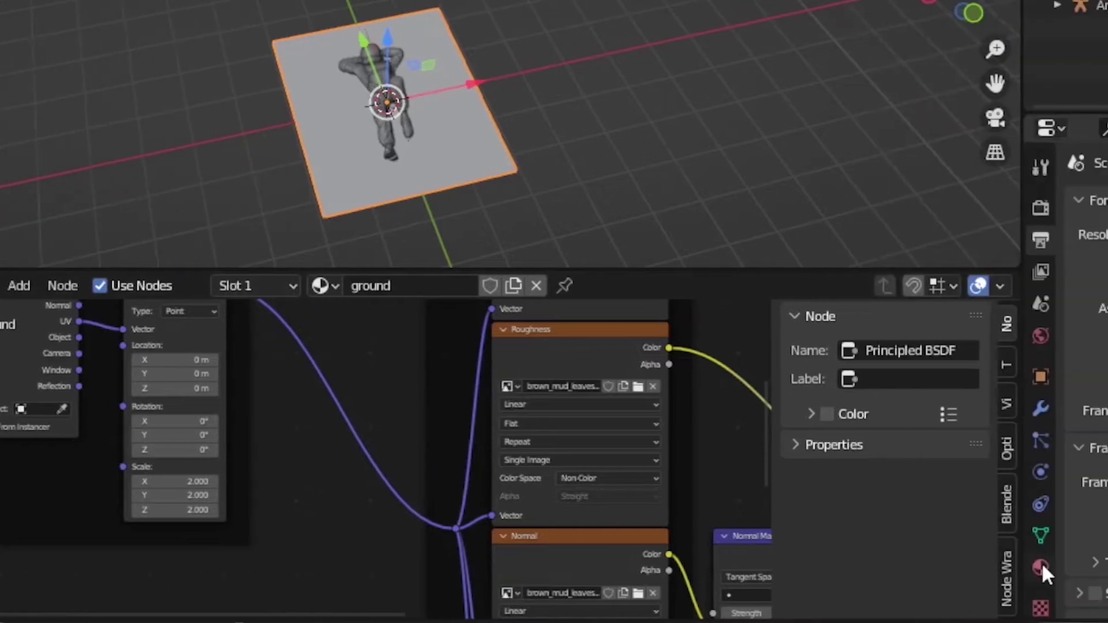
Set the ground material's displacement method to Displacement and Bump in Material Properties.
click(859, 568)
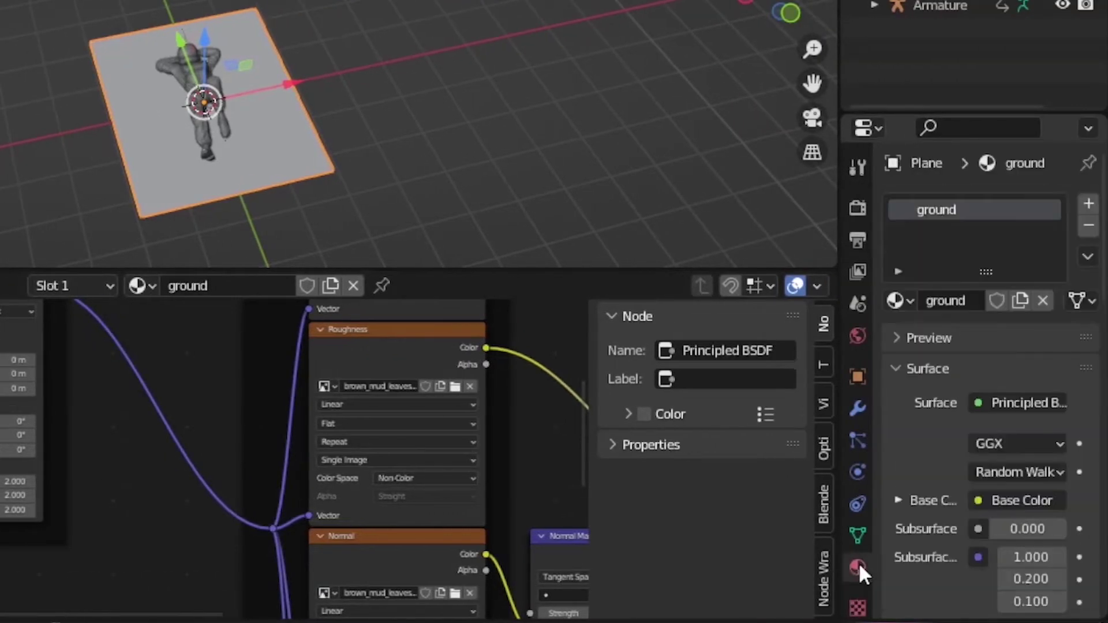
scroll(993, 381, down, 20)
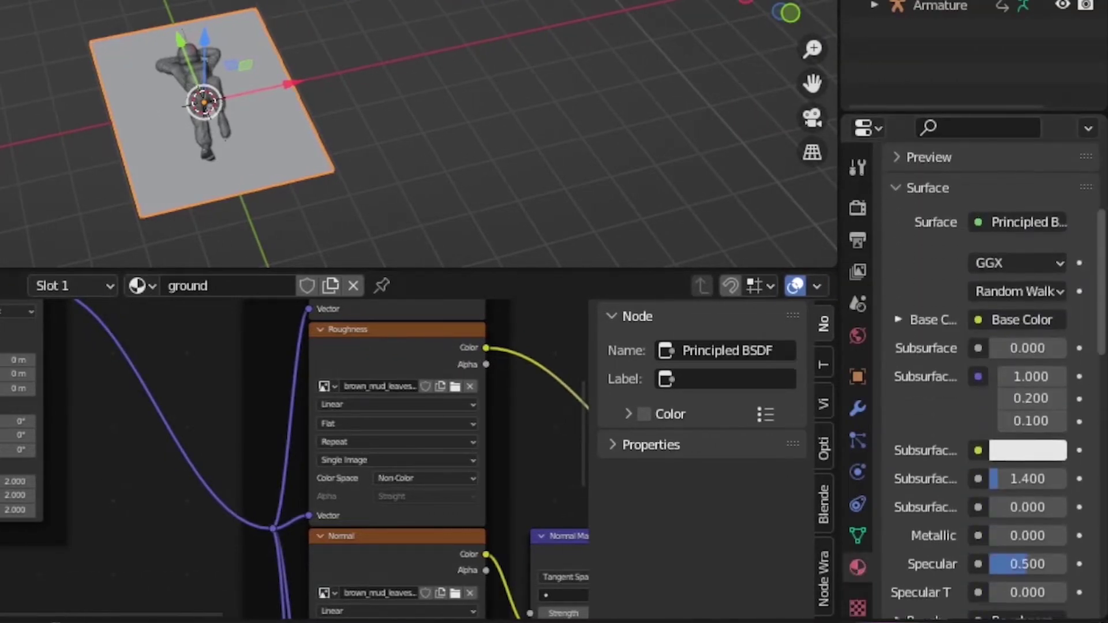
click(899, 512)
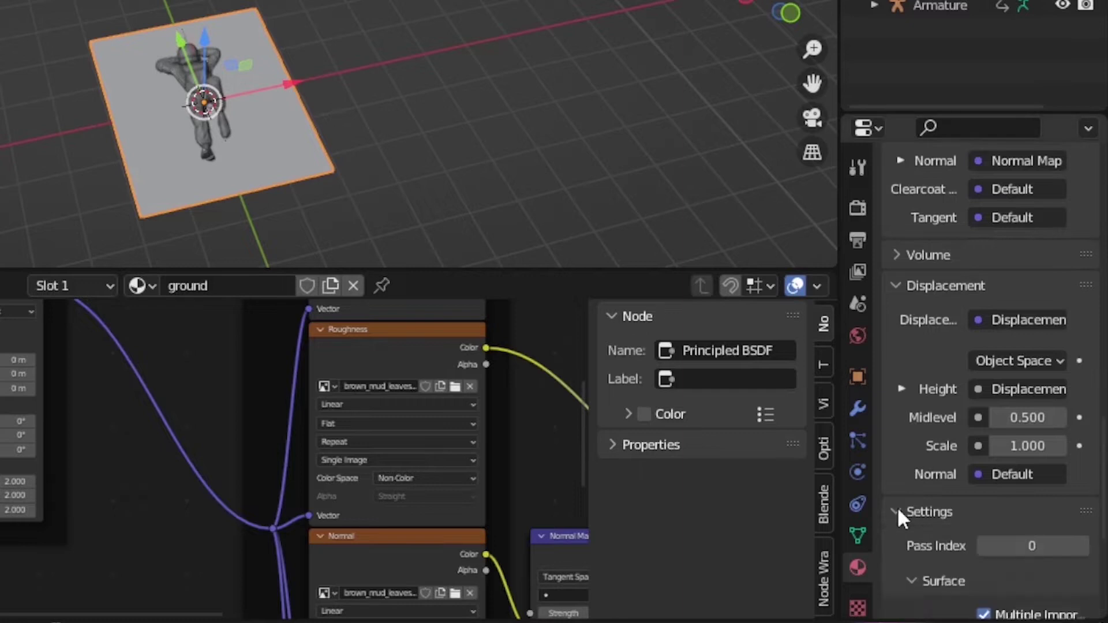
scroll(1031, 405, down, 12)
click(1019, 359)
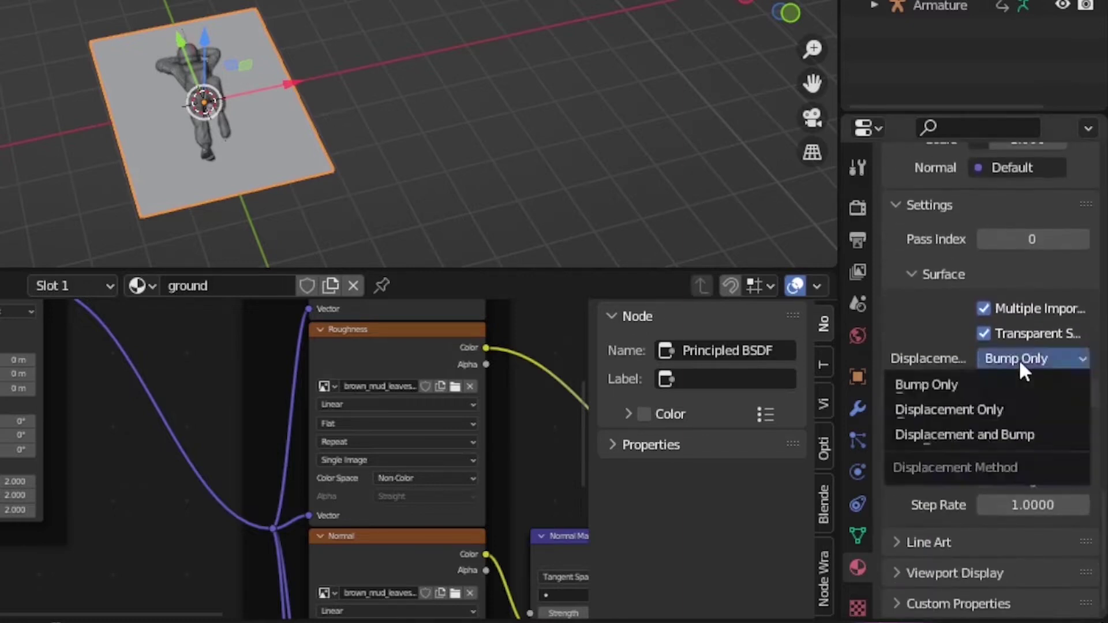
click(950, 434)
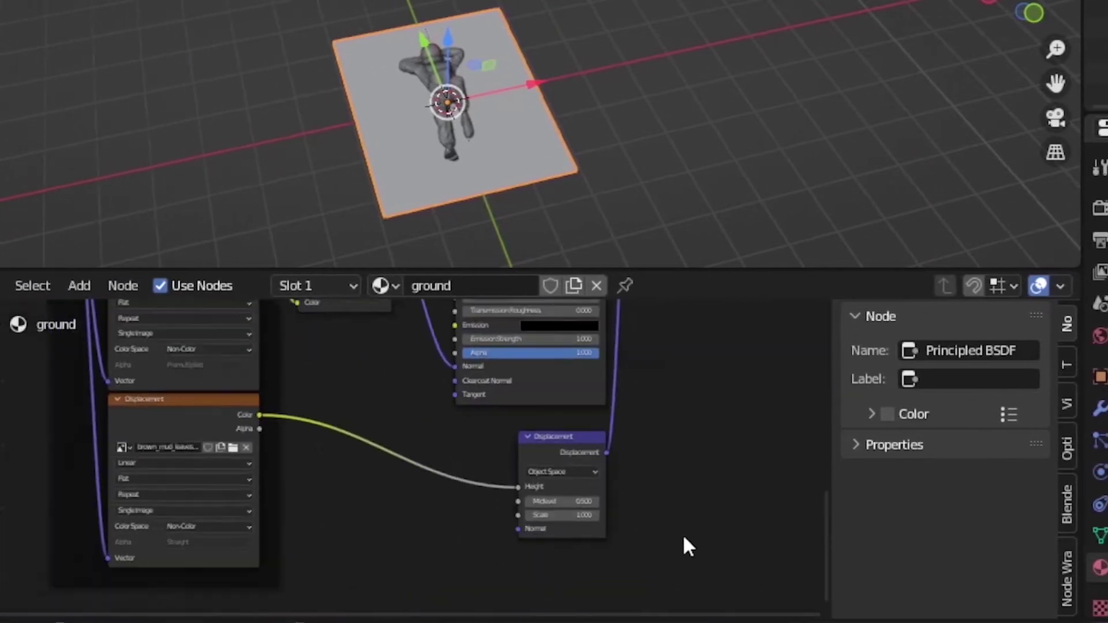
scroll(685, 544, up, 3)
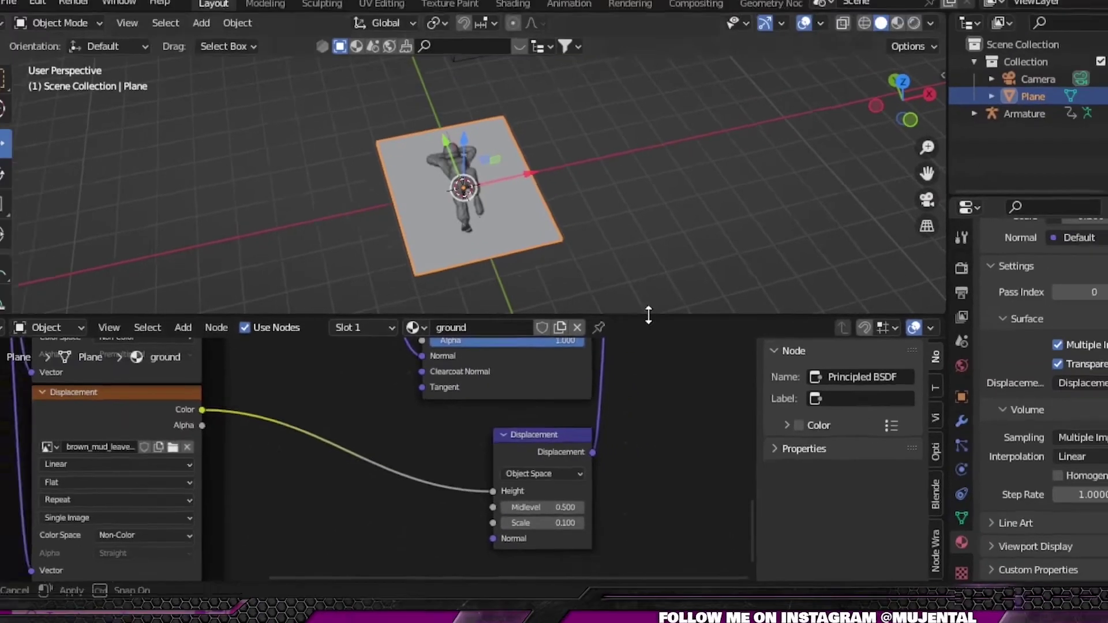
key(shift+a)
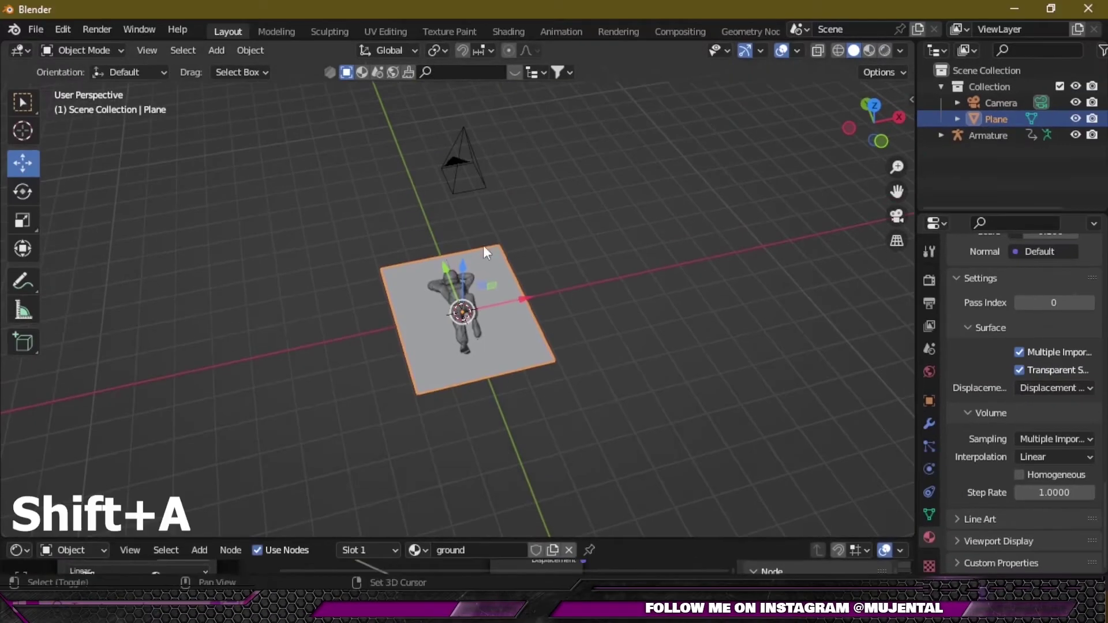
Add a sun light, slide it about 4.16 m along X, and give it strength 10 and a pale orange colour.
mouse_move(483, 244)
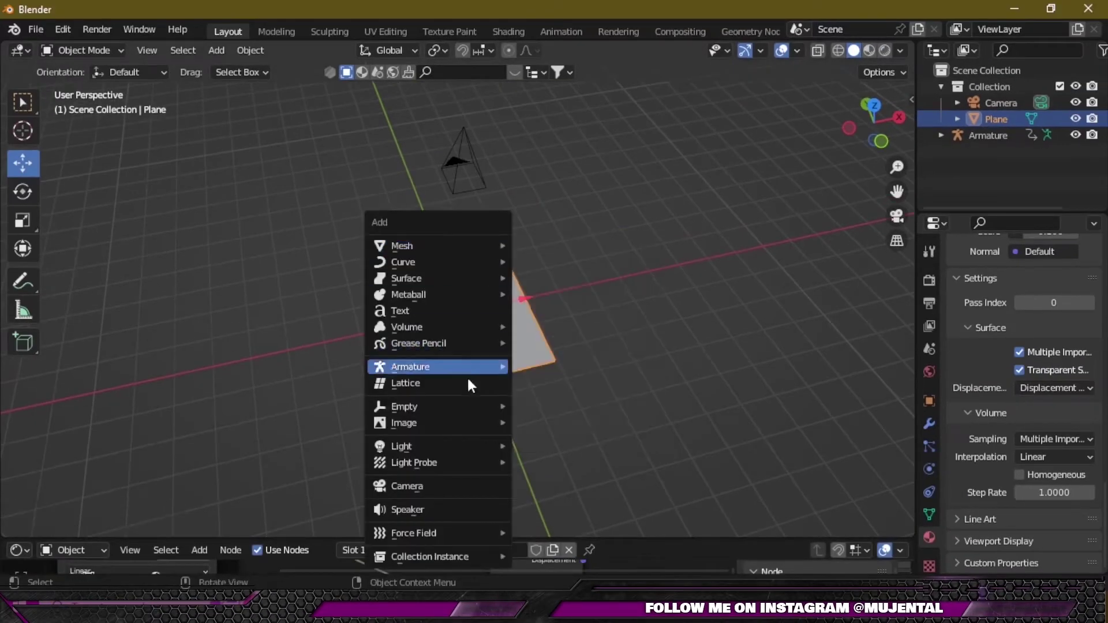
mouse_move(470, 445)
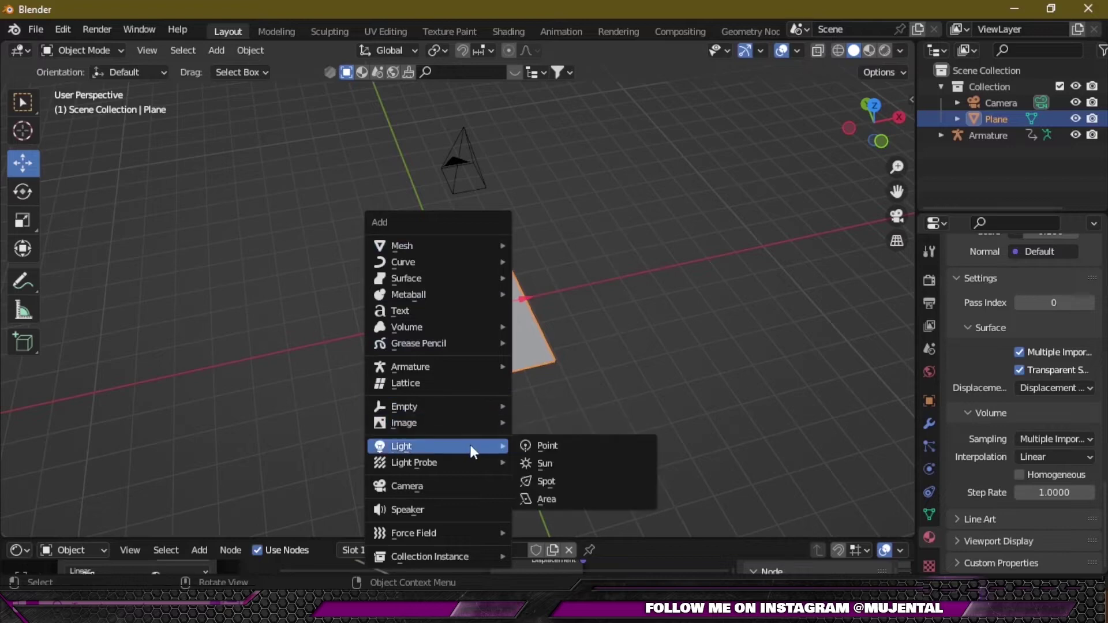
click(539, 462)
key(g)
key(x)
middle_drag(520, 361, 611, 346)
click(1051, 390)
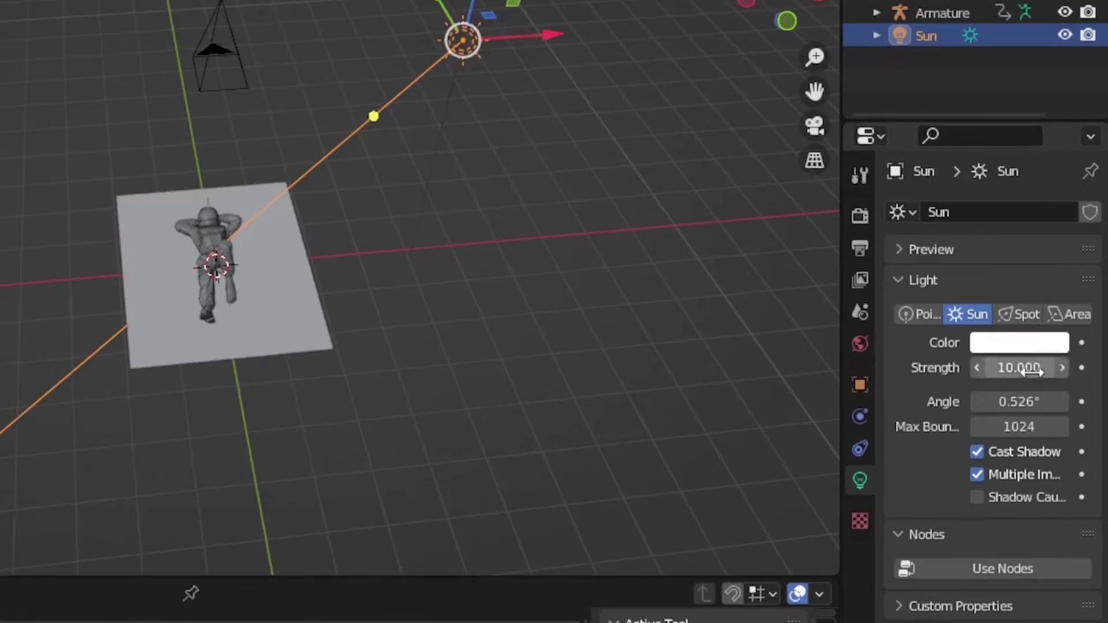
click(1021, 346)
drag(945, 126, 939, 140)
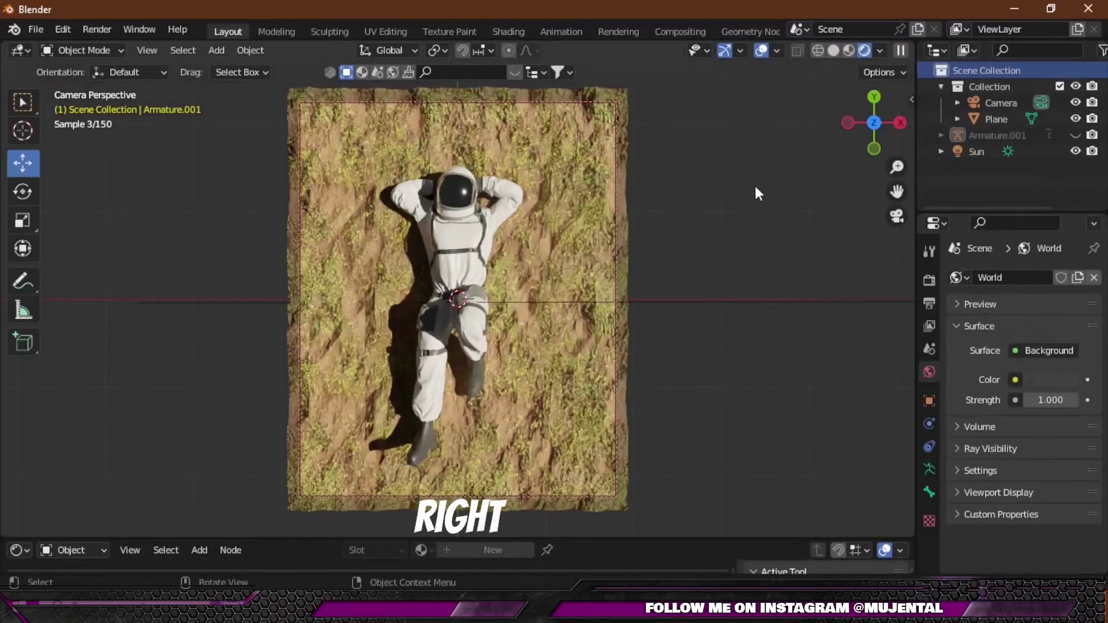
Apply Shade Smooth to the ground plane.
click(590, 162)
right_click(590, 161)
click(567, 161)
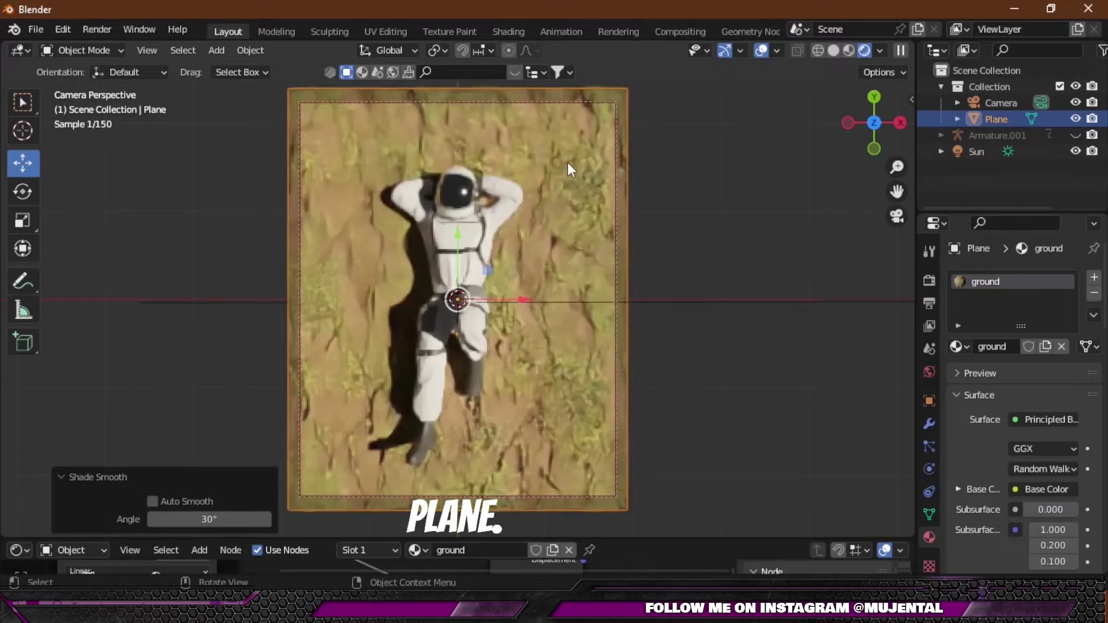
Select the camera, switch the viewport to solid shading and orbit out of the camera view.
click(617, 190)
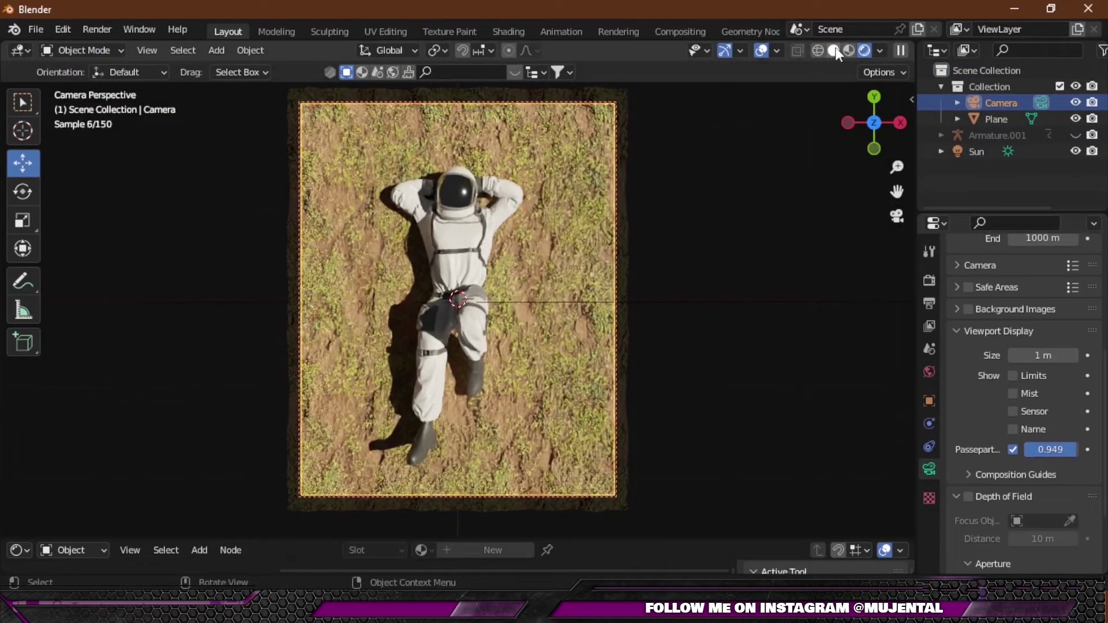
click(833, 51)
drag(874, 122, 888, 116)
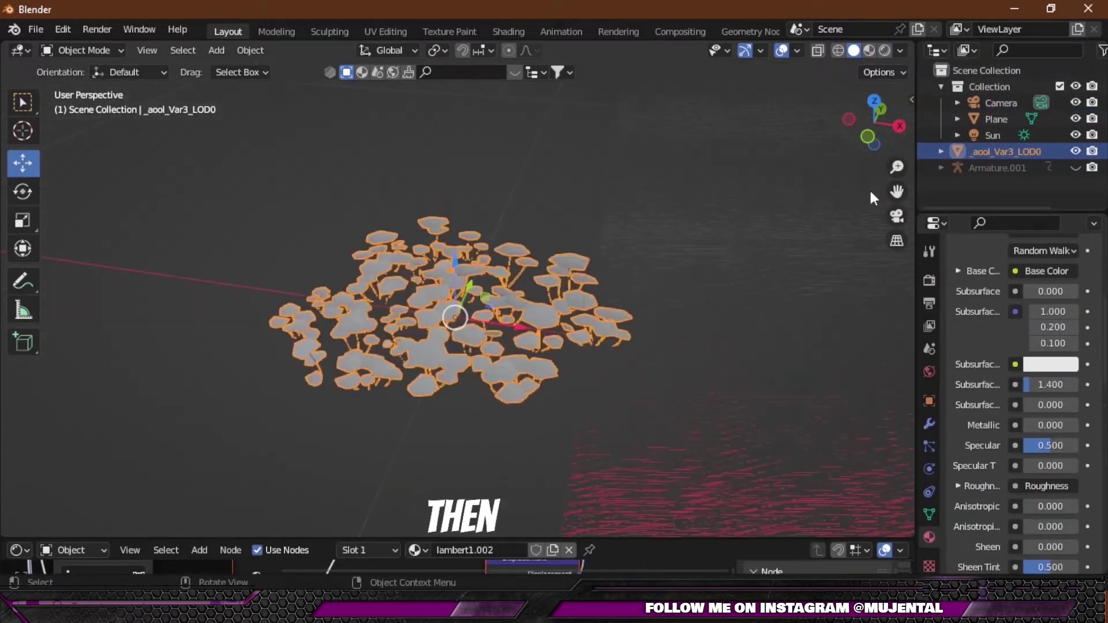
Zoom and pan to frame the astronaut and mushrooms, then show the Plane's Particles properties.
scroll(871, 196, down, 10)
drag(896, 191, 896, 191)
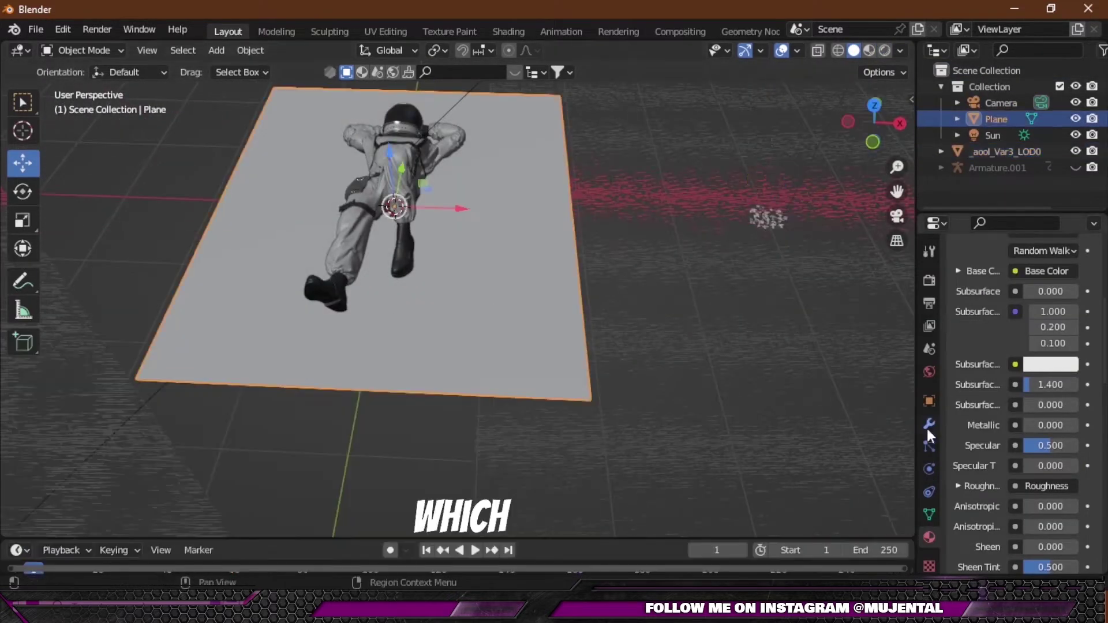
click(928, 446)
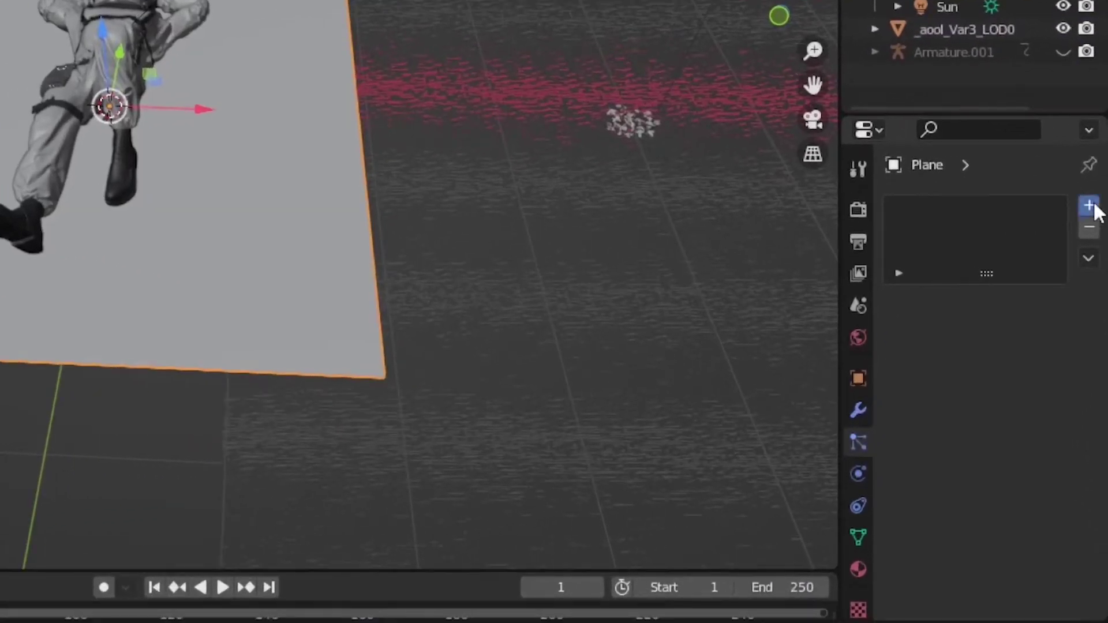
Add a Hair particle system with Advanced and Rotation enabled, rendering the _aool_Var3_LOD0 object.
click(1089, 206)
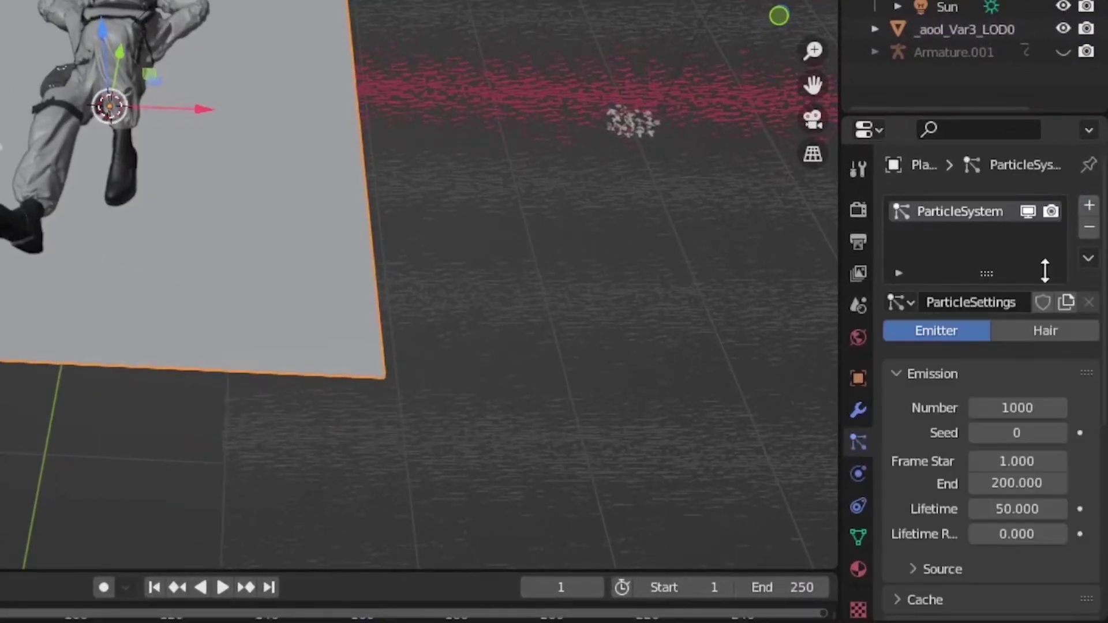
click(1035, 333)
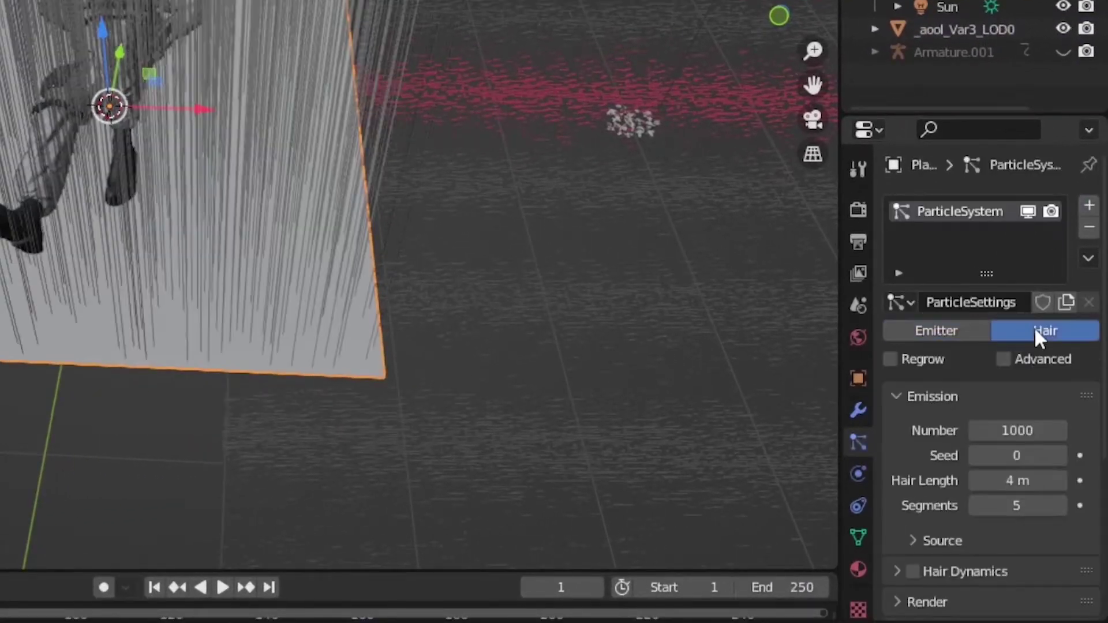
click(1006, 359)
scroll(1064, 377, down, 4)
click(914, 515)
scroll(909, 473, down, 5)
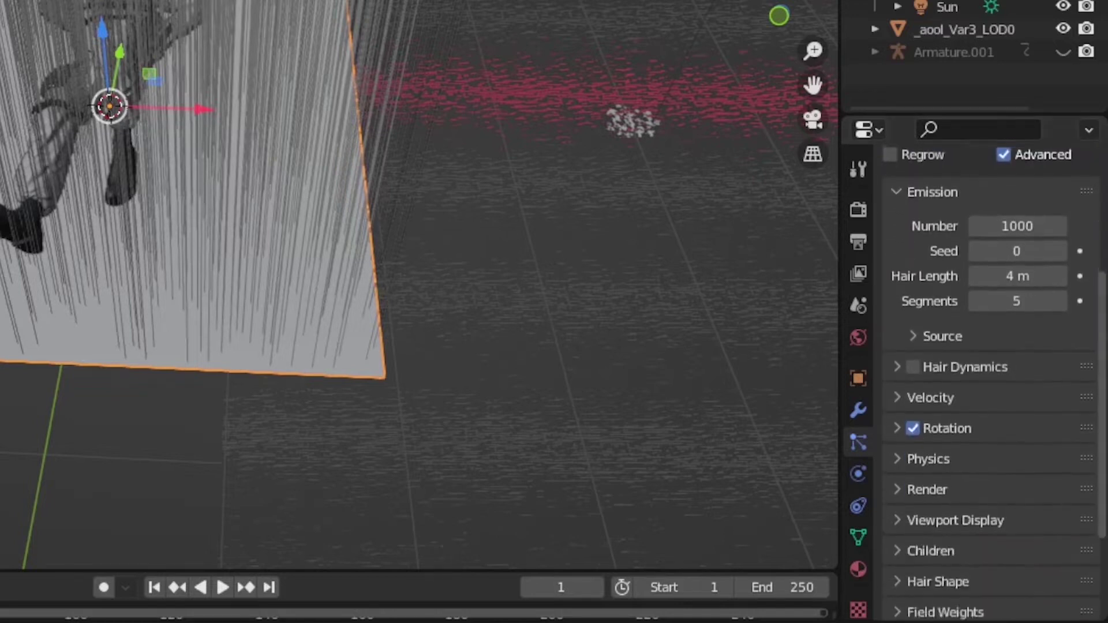
click(897, 411)
click(1016, 441)
click(958, 517)
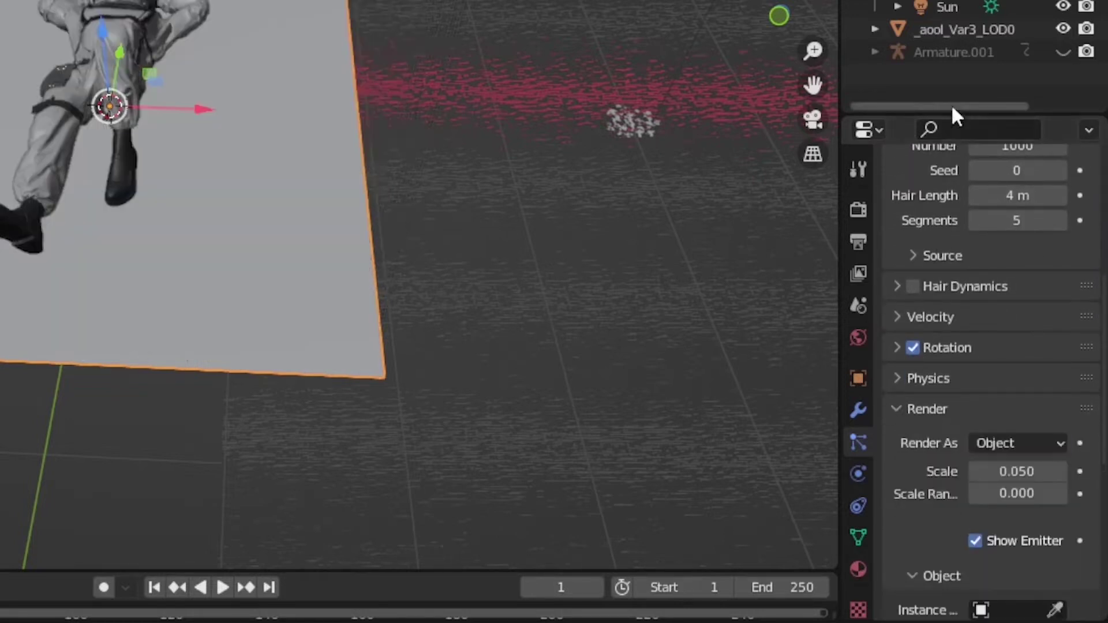
scroll(1044, 531, down, 6)
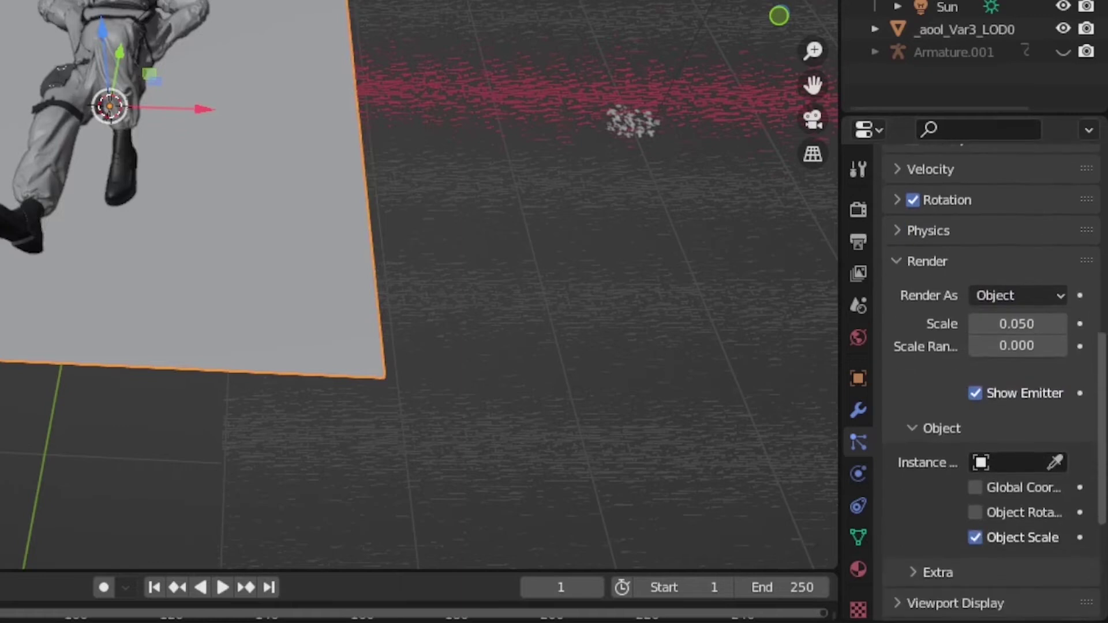
click(991, 29)
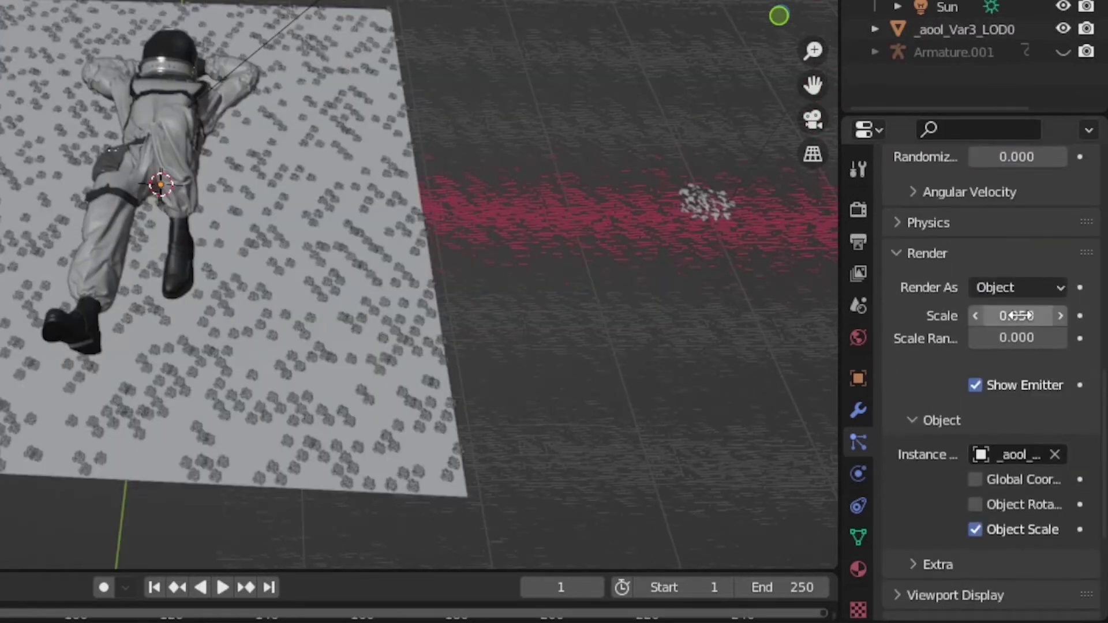
Set the instance scale to 0.180 and scale randomness to 0.150.
click(1017, 316)
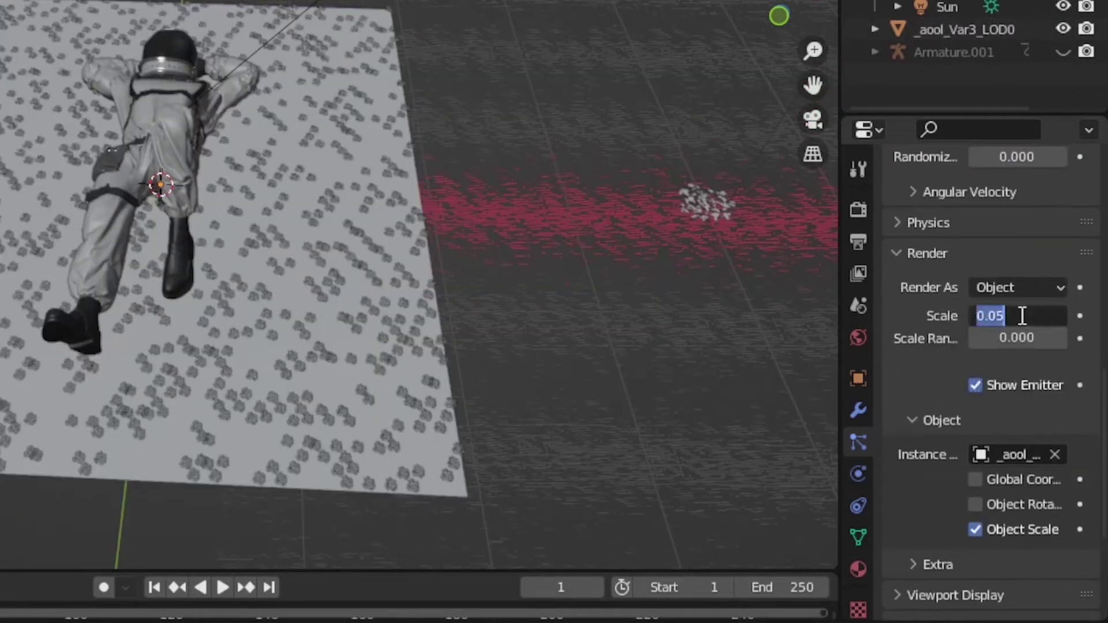
text(.180)
key(Return)
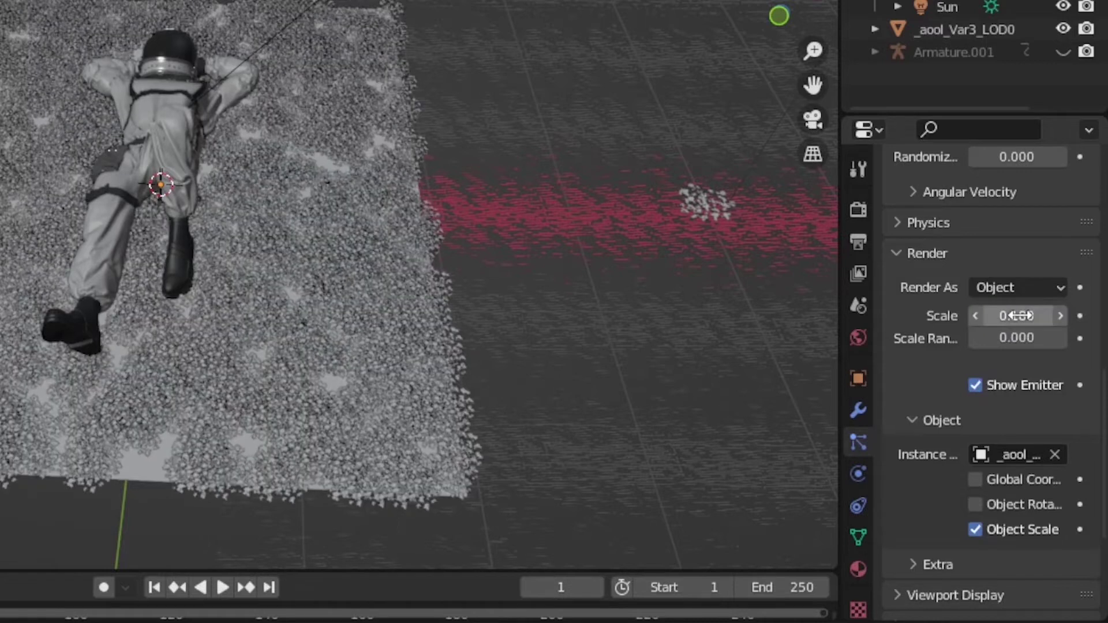
click(1020, 338)
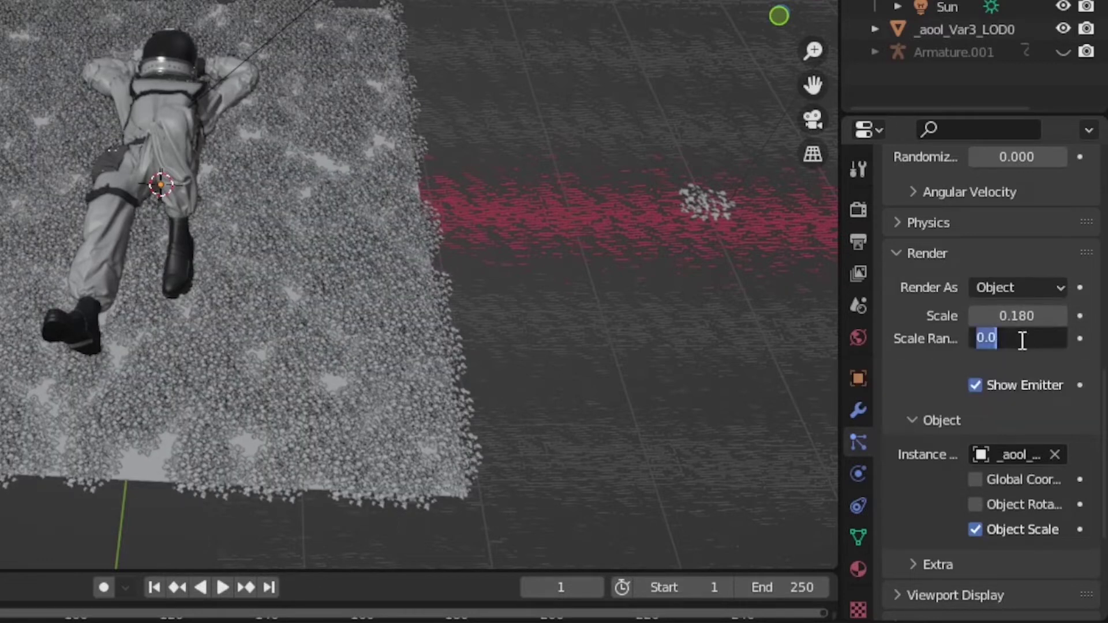
key(BackSpace)
text(.150)
key(Return)
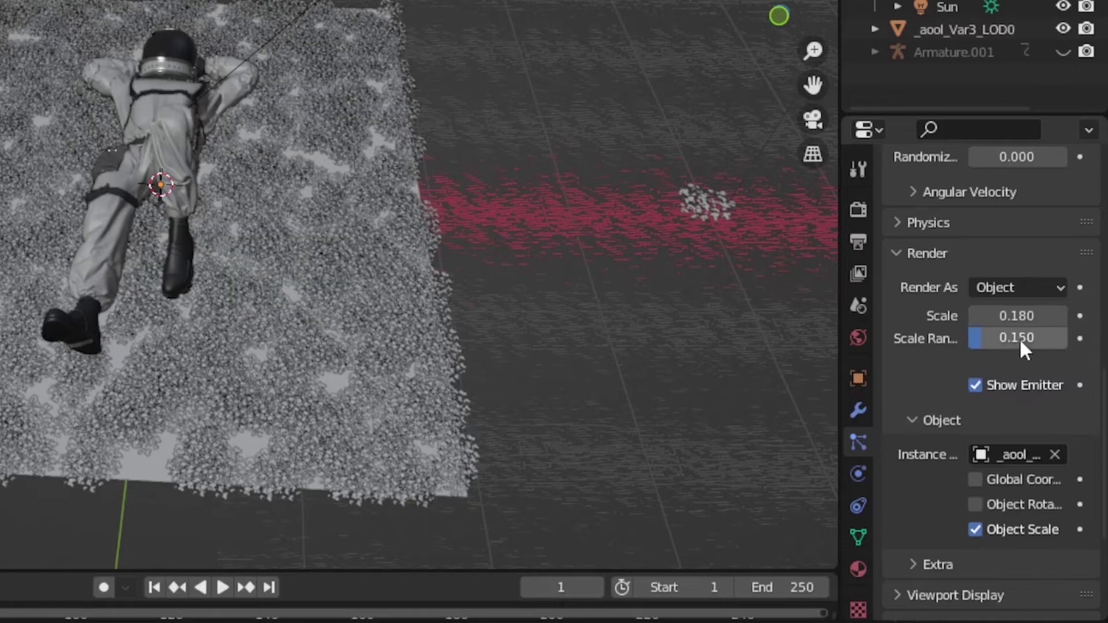
Set 1100 particles, hair length 4.5 m, and step the random seed up toward 6.
scroll(1101, 404, up, 10)
scroll(993, 381, up, 4)
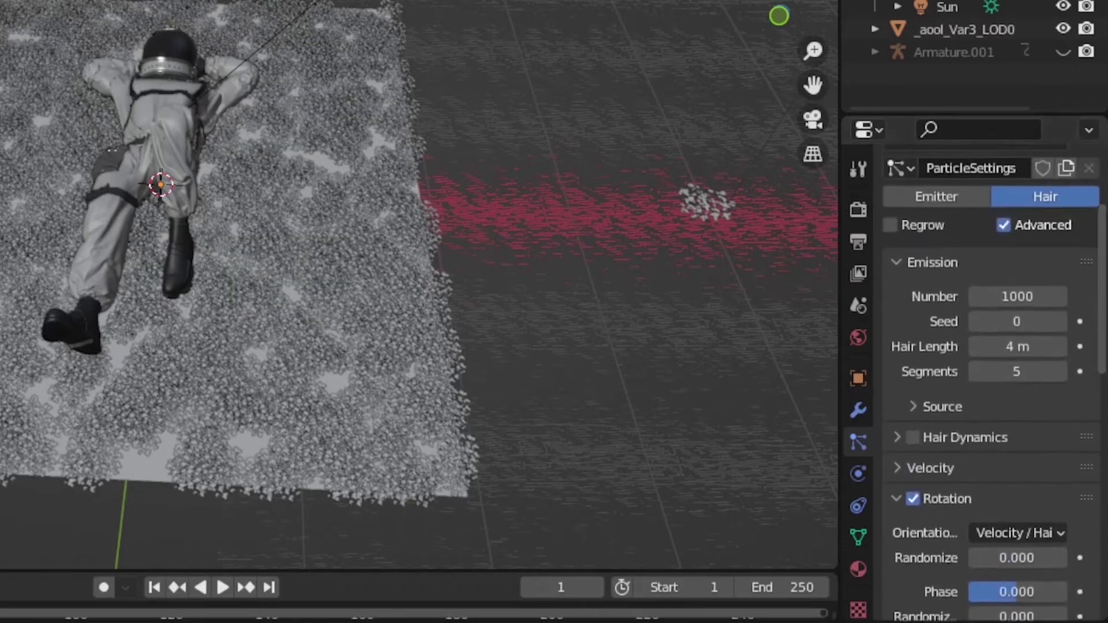
click(1028, 295)
text(1100)
key(Return)
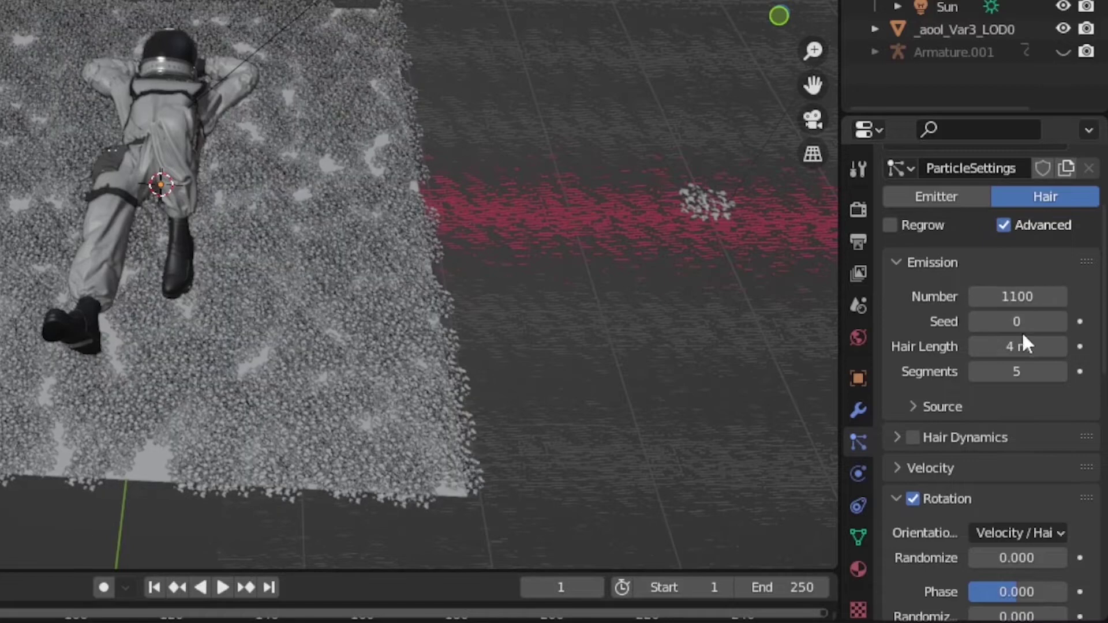
click(1025, 341)
text(4.5)
key(Return)
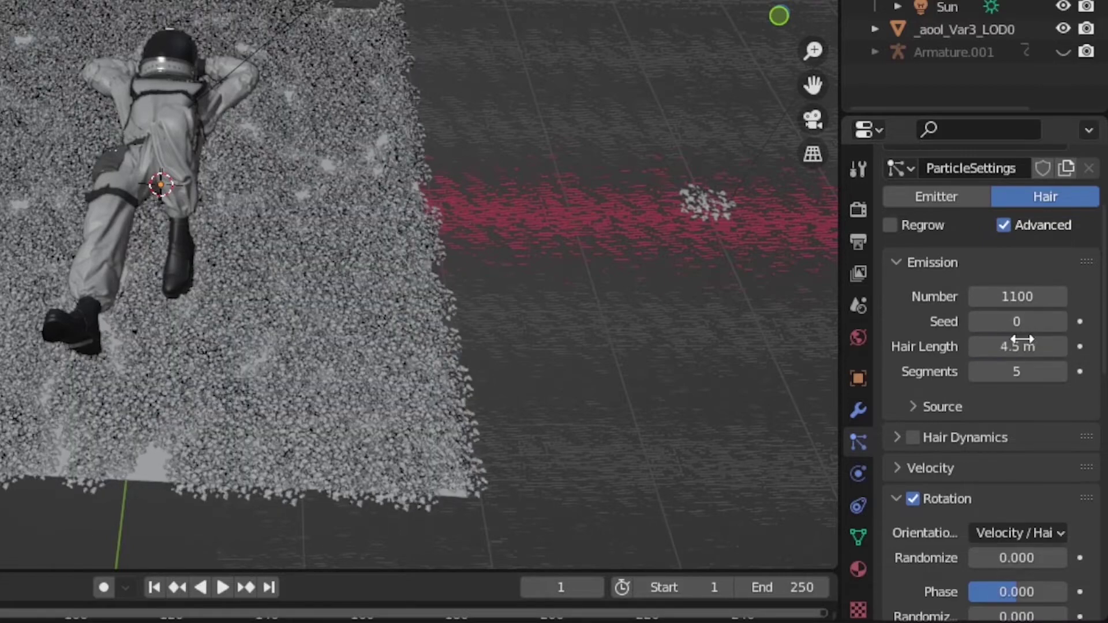
click(1061, 321)
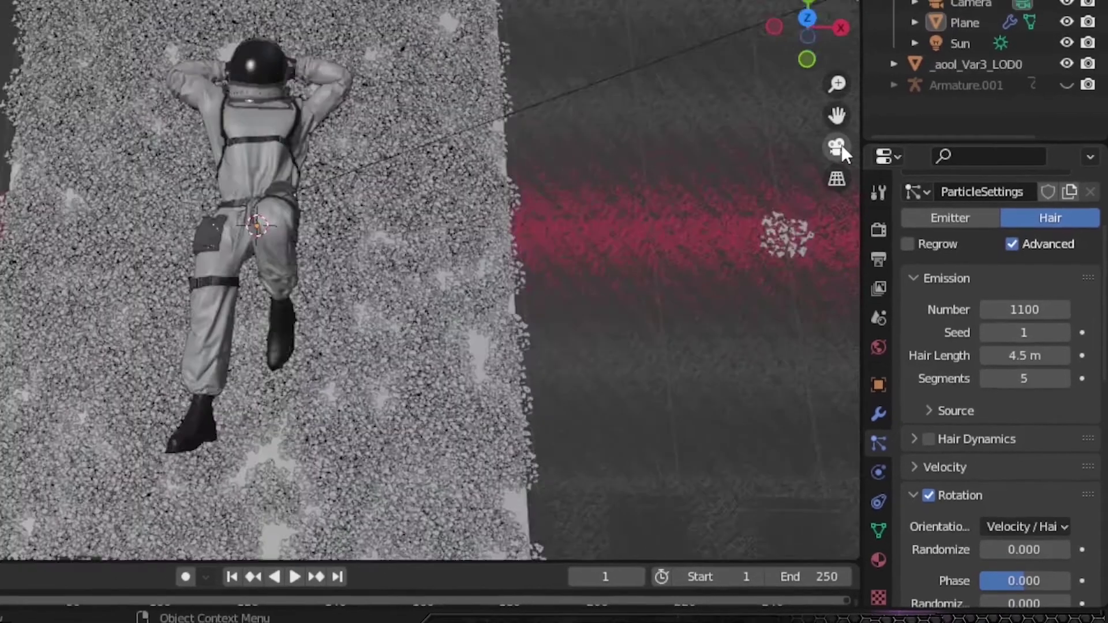
click(837, 147)
click(1062, 355)
Step the particle seed once more and preview the scatter in Rendered shading.
click(1061, 332)
click(1062, 332)
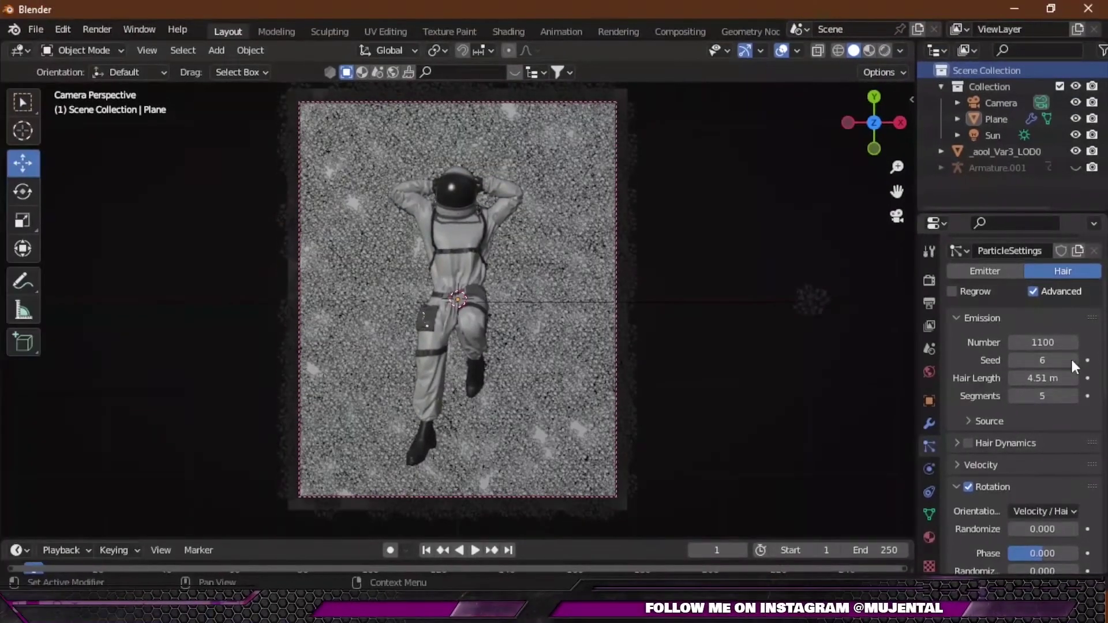
click(1061, 333)
click(1061, 332)
click(1061, 332)
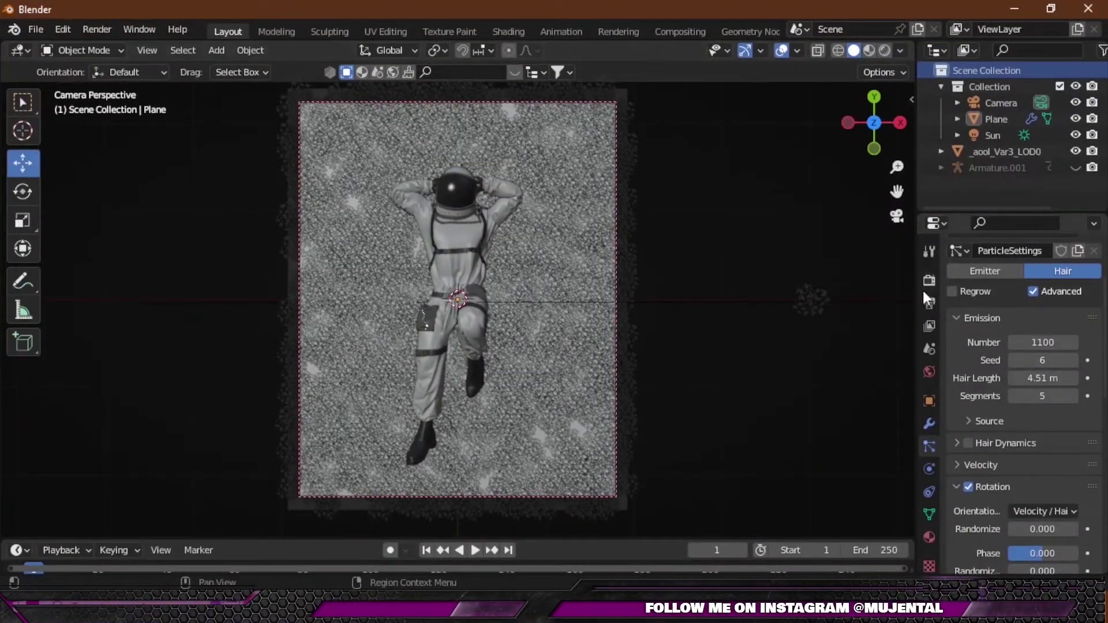
click(884, 50)
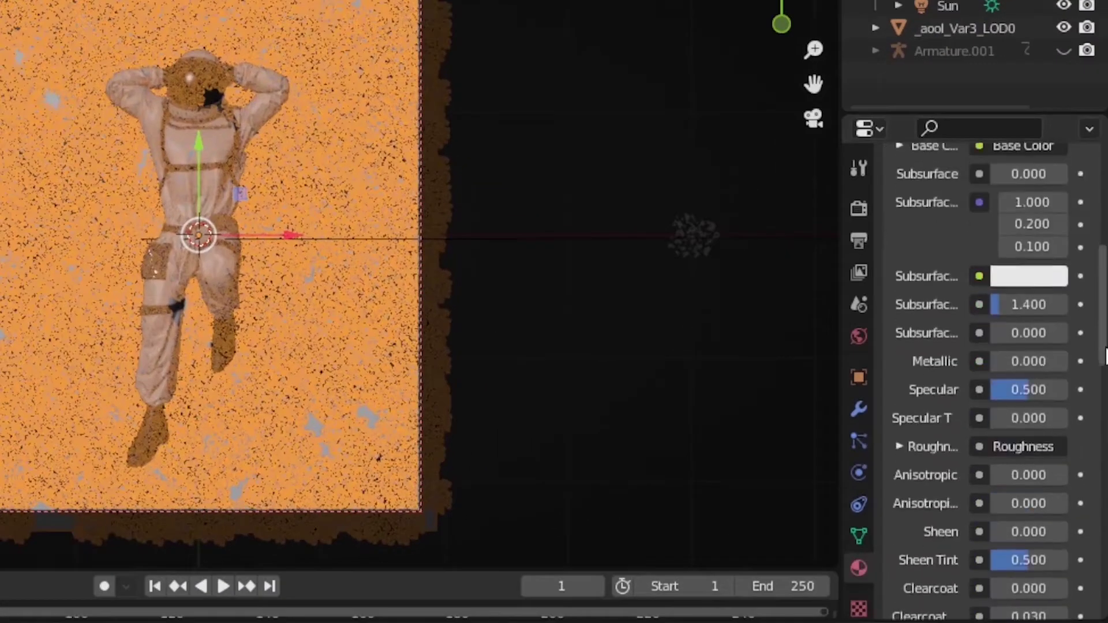
Set the ground material's Displacement Scale to 0.
scroll(1098, 474, down, 10)
scroll(1103, 493, down, 3)
double_click(1040, 487)
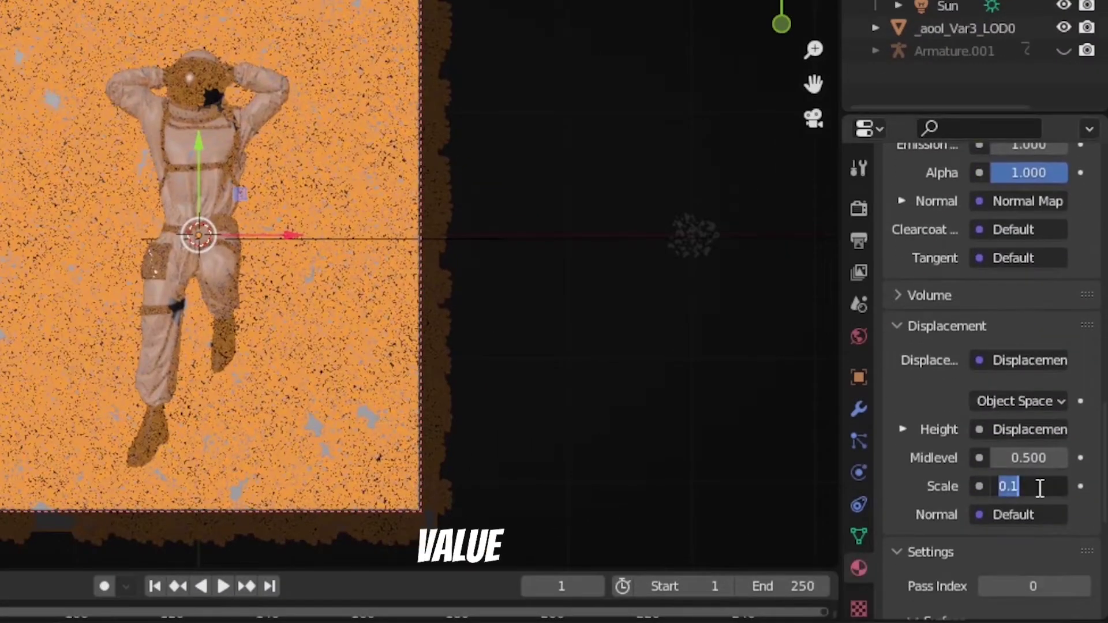
text(.0)
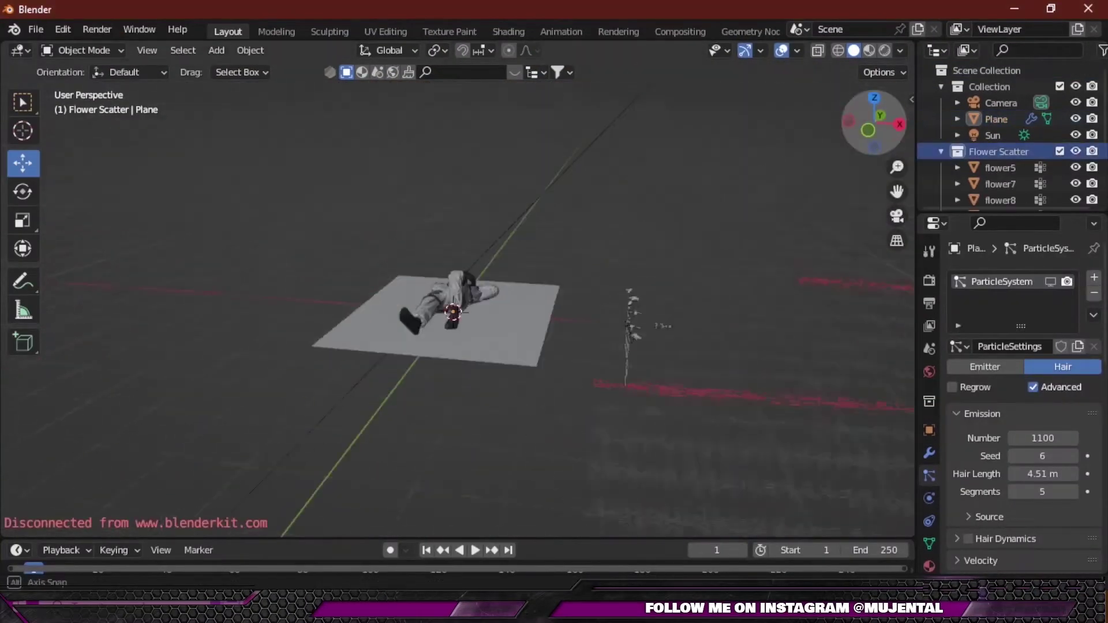
Make the flowers particle system Hair with Advanced settings and Rotation enabled.
mouse_move(875, 124)
mouse_down()
mouse_move(866, 128)
mouse_move(885, 155)
mouse_move(874, 124)
mouse_up()
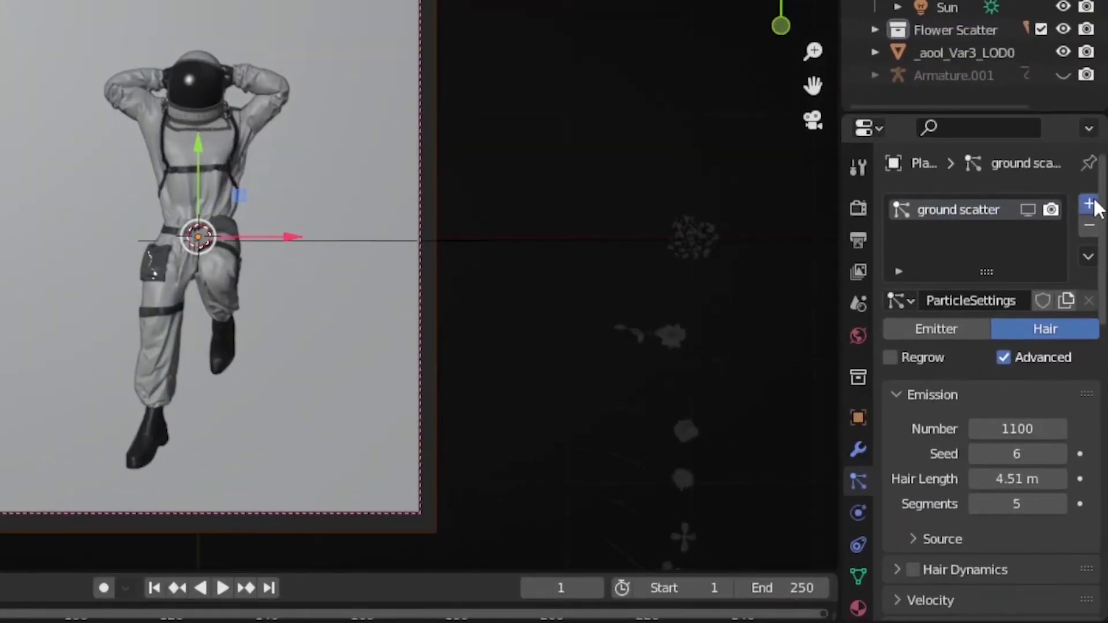
click(1063, 366)
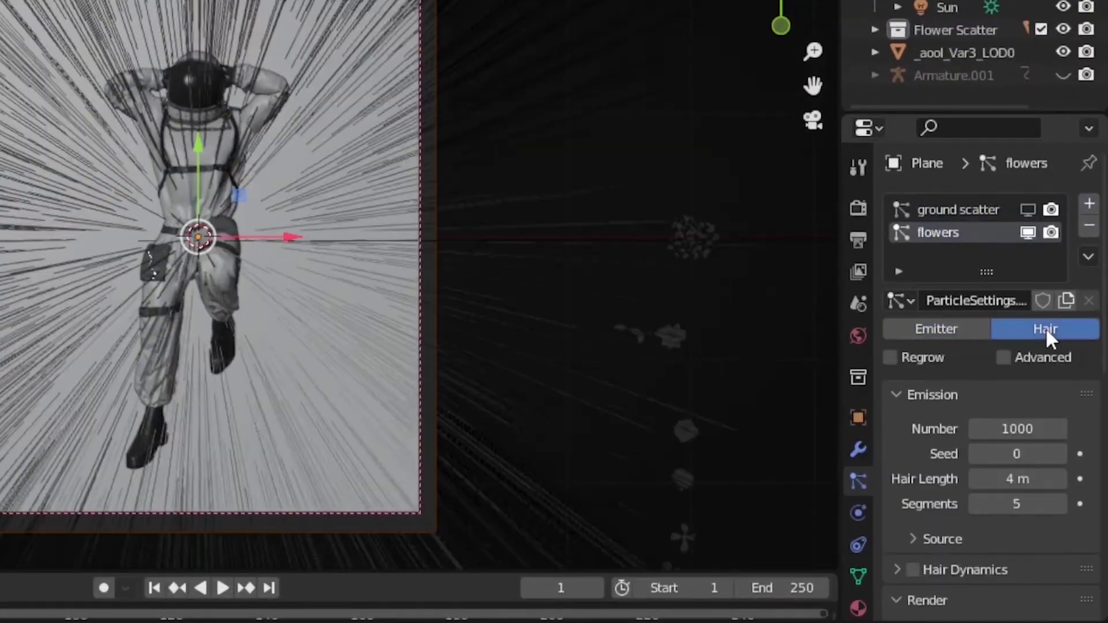
click(1007, 357)
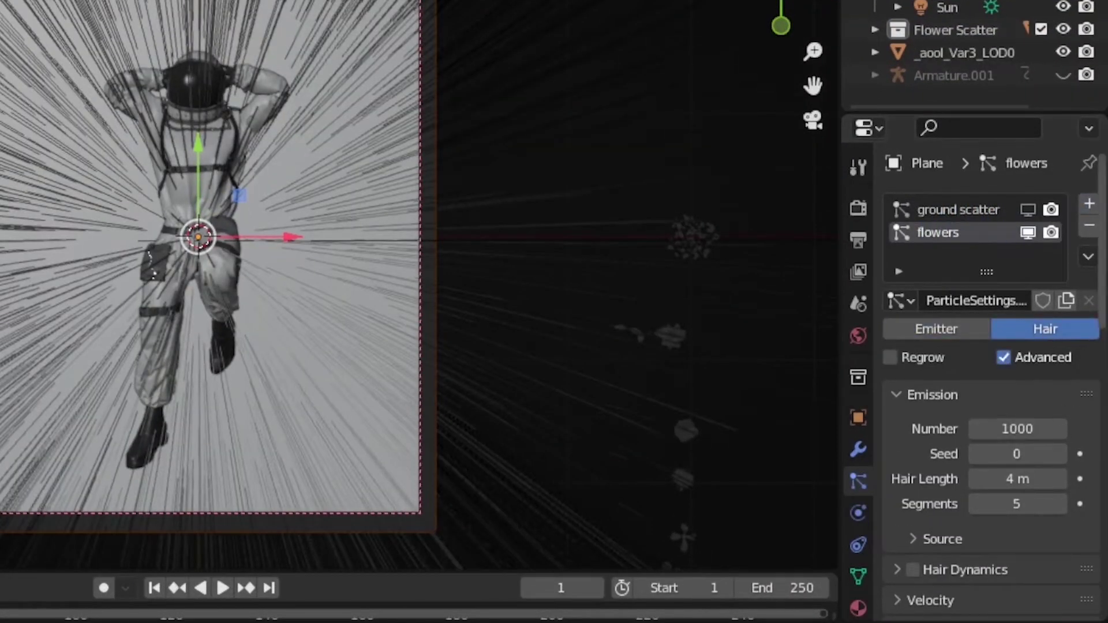
scroll(1033, 404, down, 8)
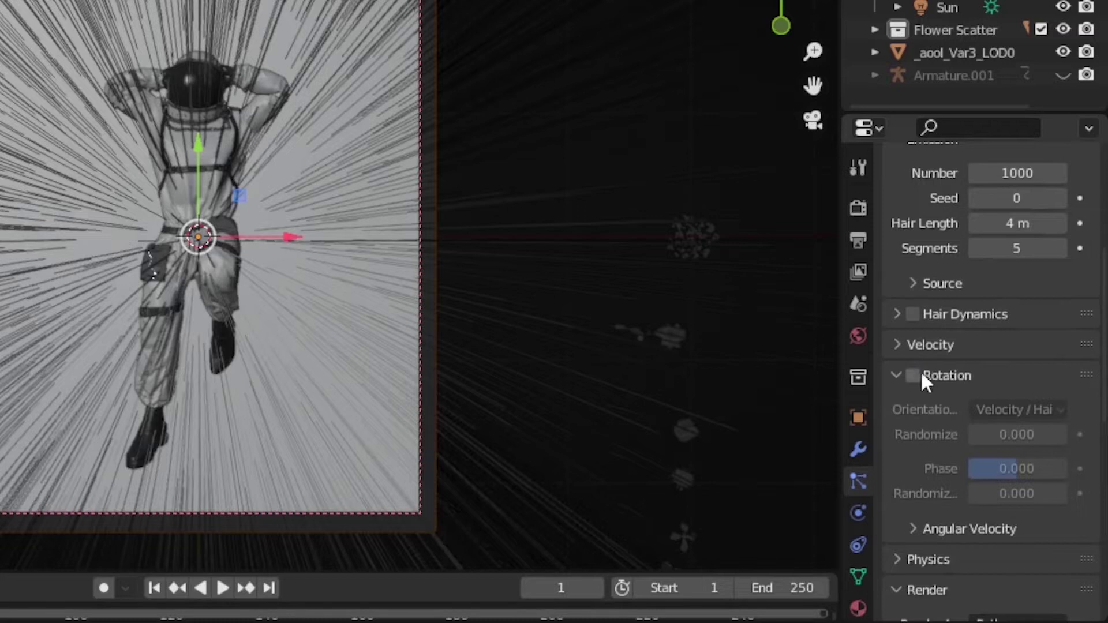
click(914, 374)
scroll(1086, 341, down, 5)
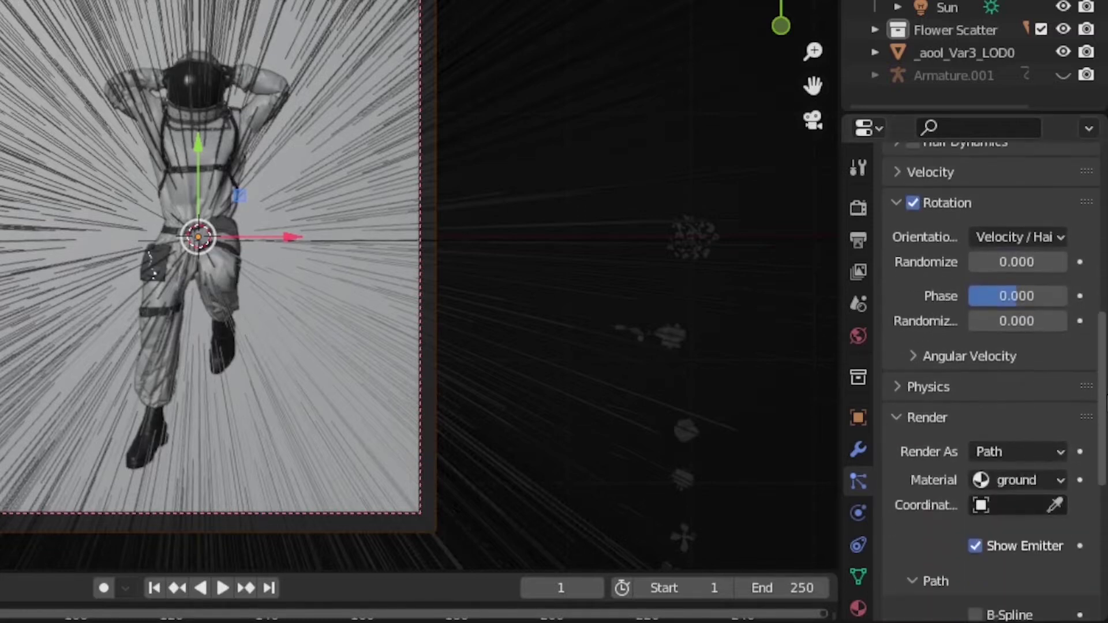
scroll(1079, 399, down, 1)
Render the flowers as the Flower Scatter collection, oriented along the object Y axis.
click(1022, 445)
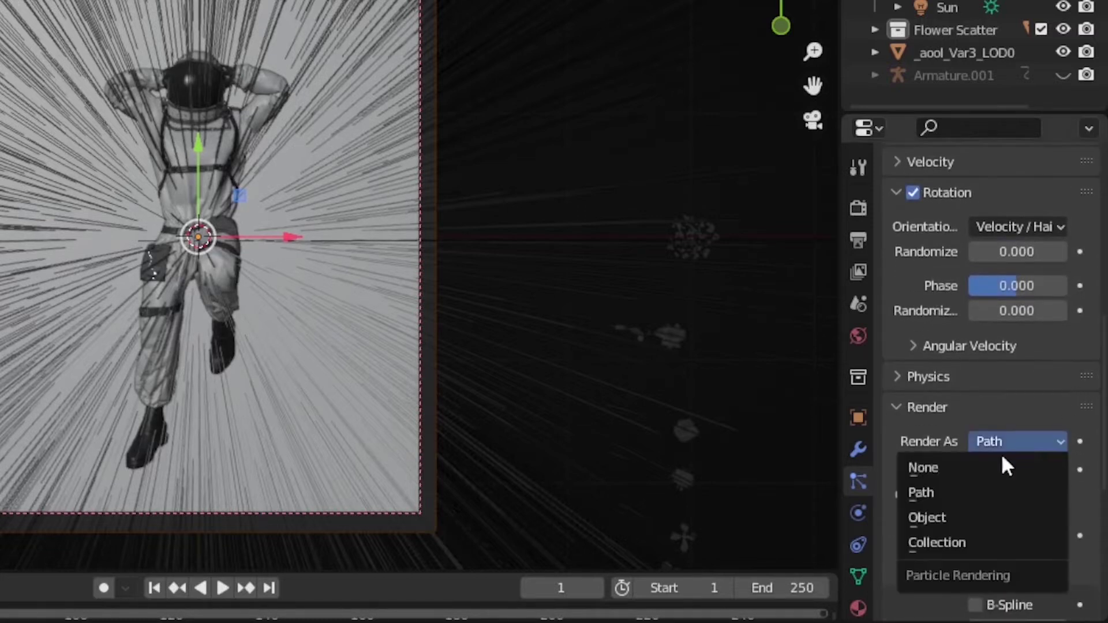
click(947, 540)
scroll(1106, 376, down, 10)
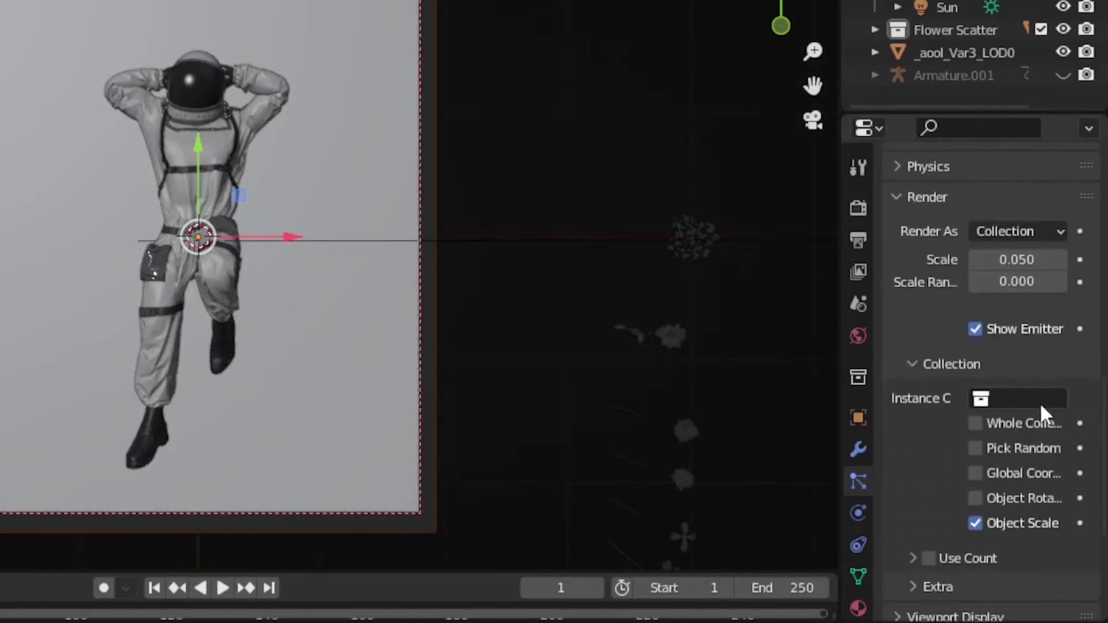
click(1039, 402)
click(933, 184)
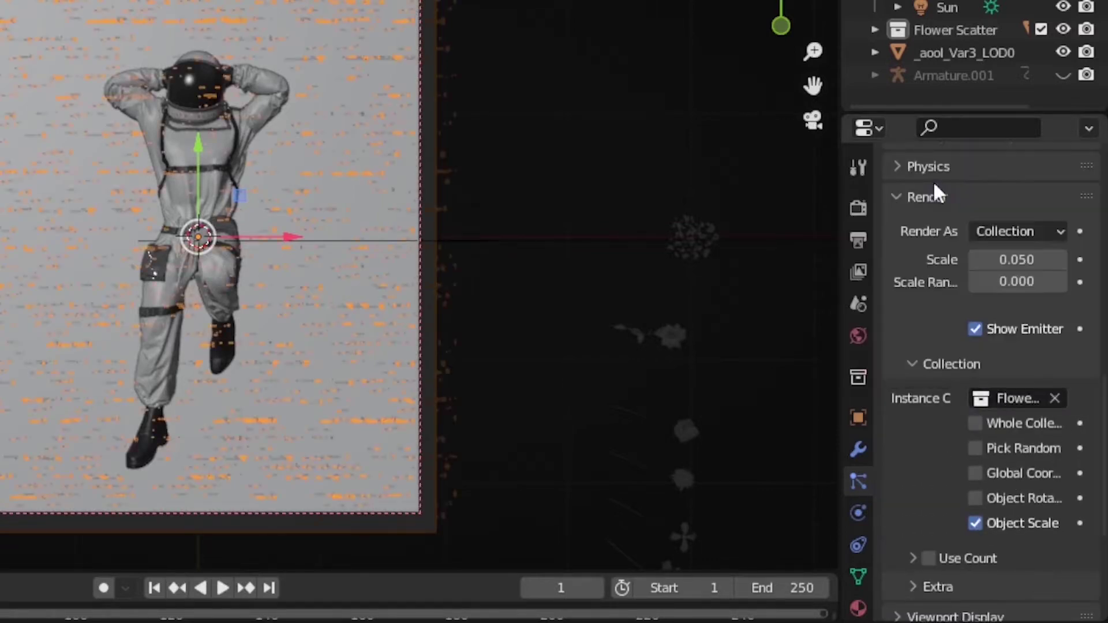
middle_drag(793, 265, 742, 94)
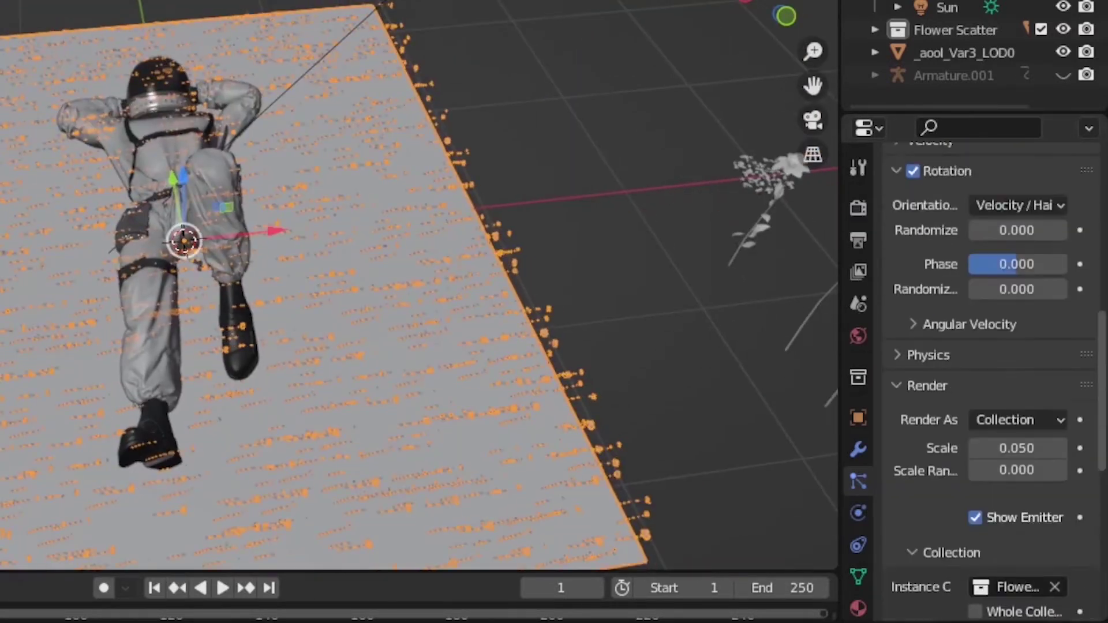
scroll(1039, 358, up, 8)
click(1017, 402)
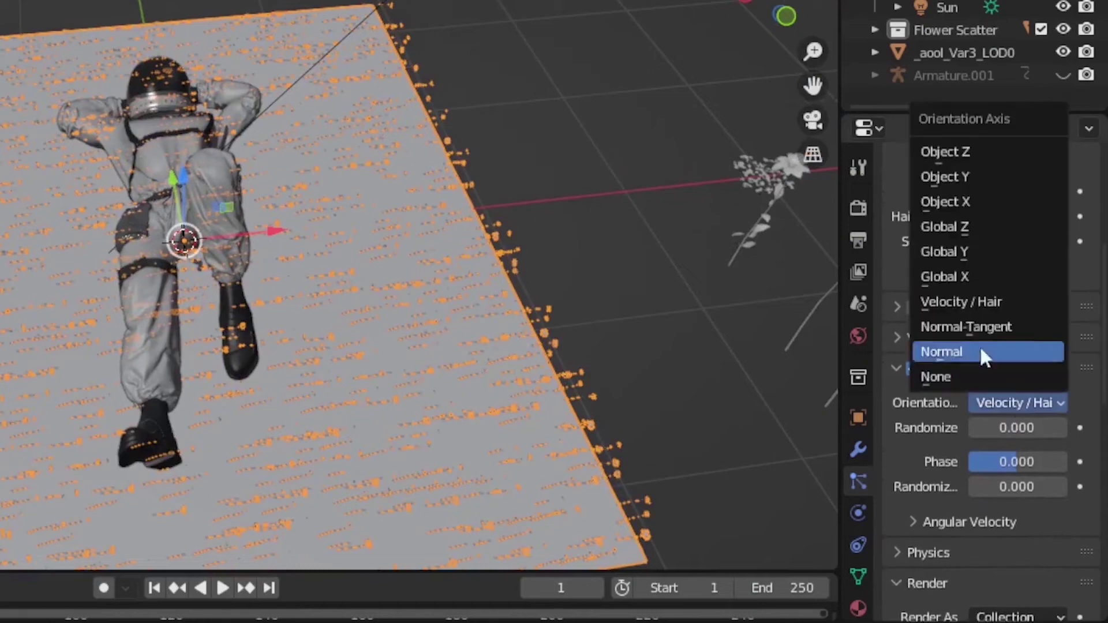
click(960, 177)
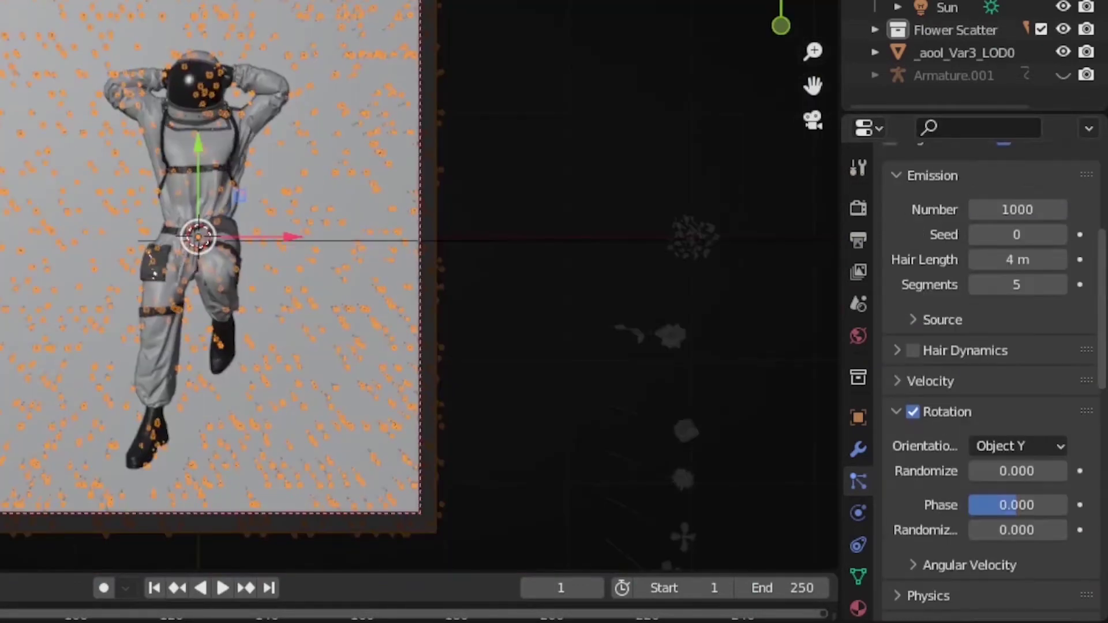
scroll(1038, 357, down, 10)
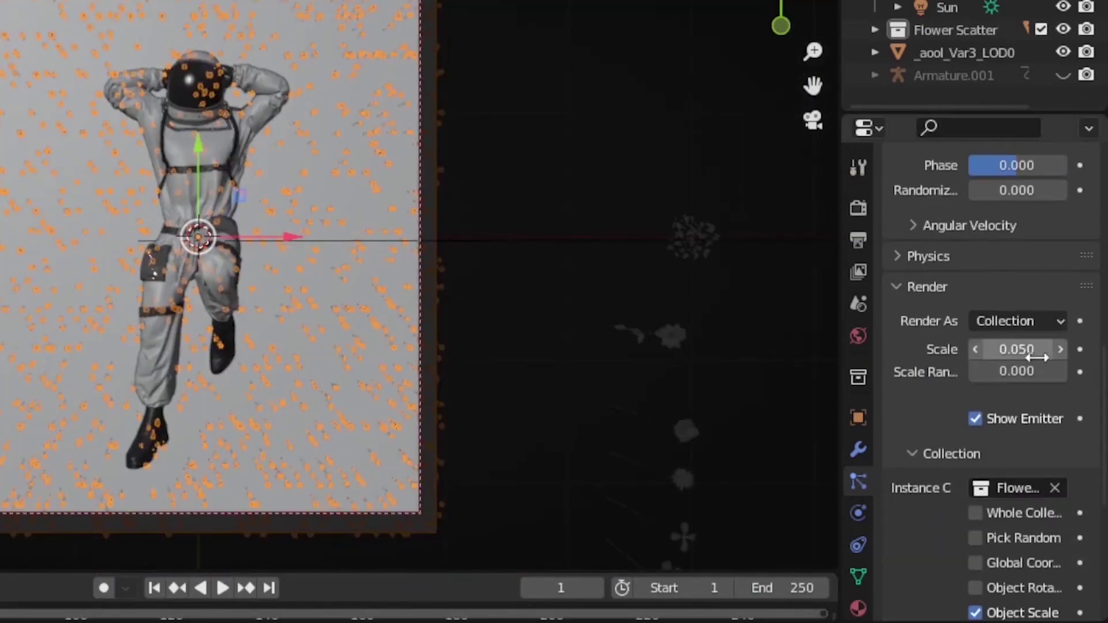
Set flower scale 0.080, size randomness 0.15 and emit 1100 flowers.
click(1029, 350)
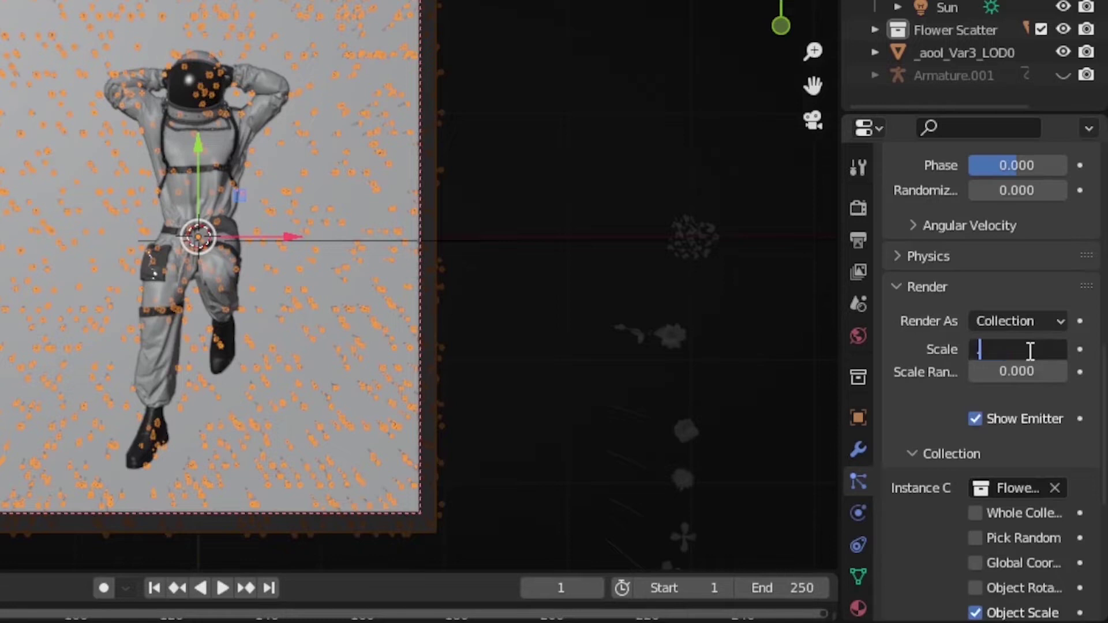
key(Return)
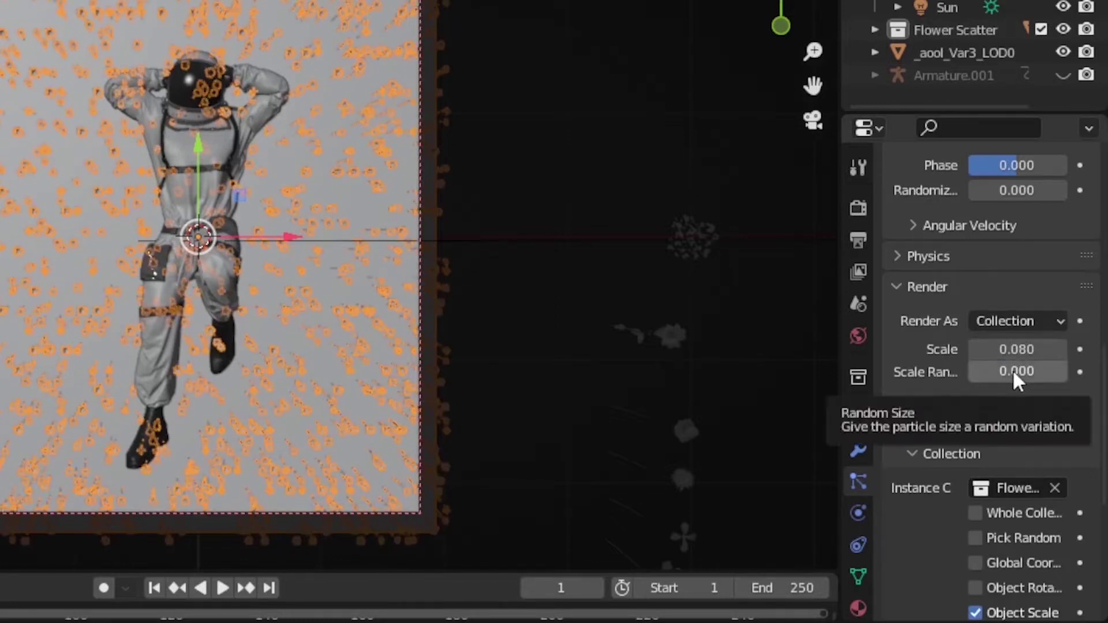
click(1014, 373)
key(BackSpace)
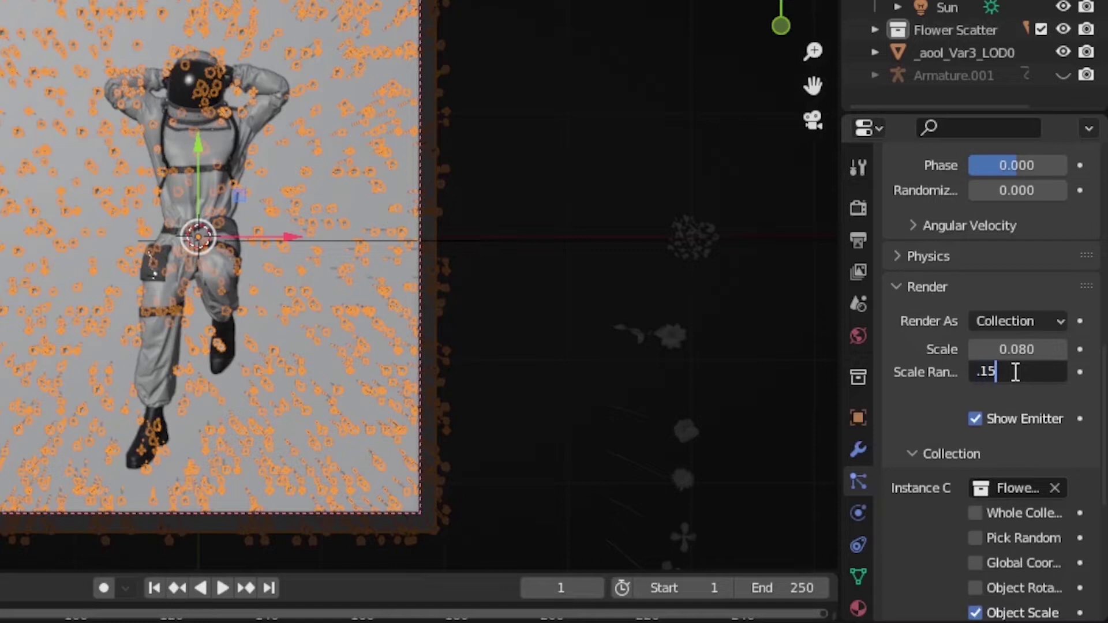
scroll(1017, 284, up, 10)
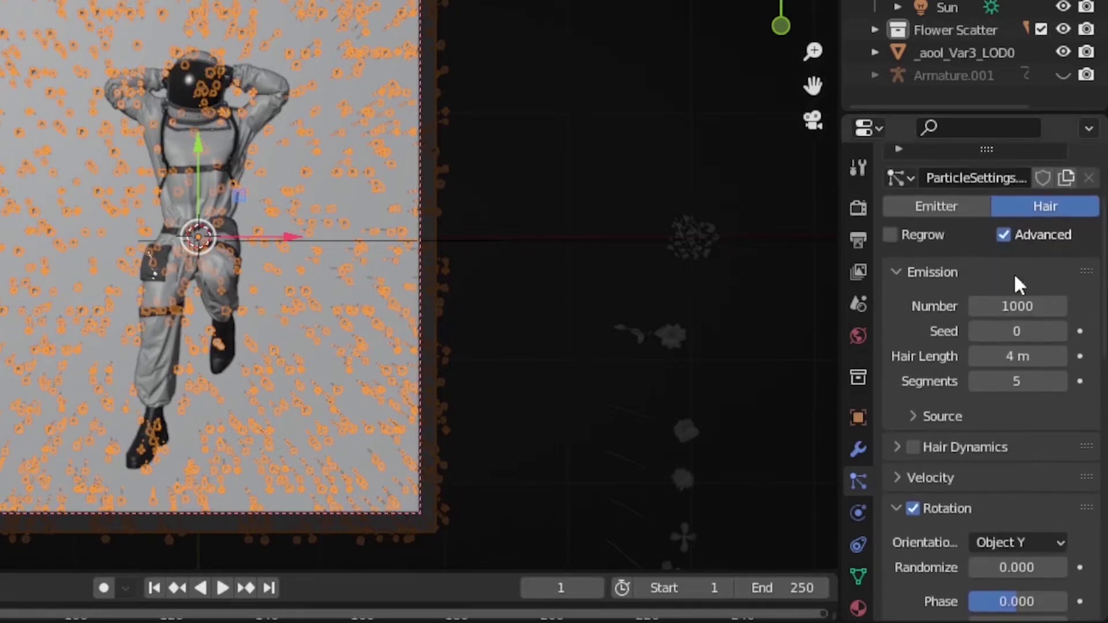
click(1009, 305)
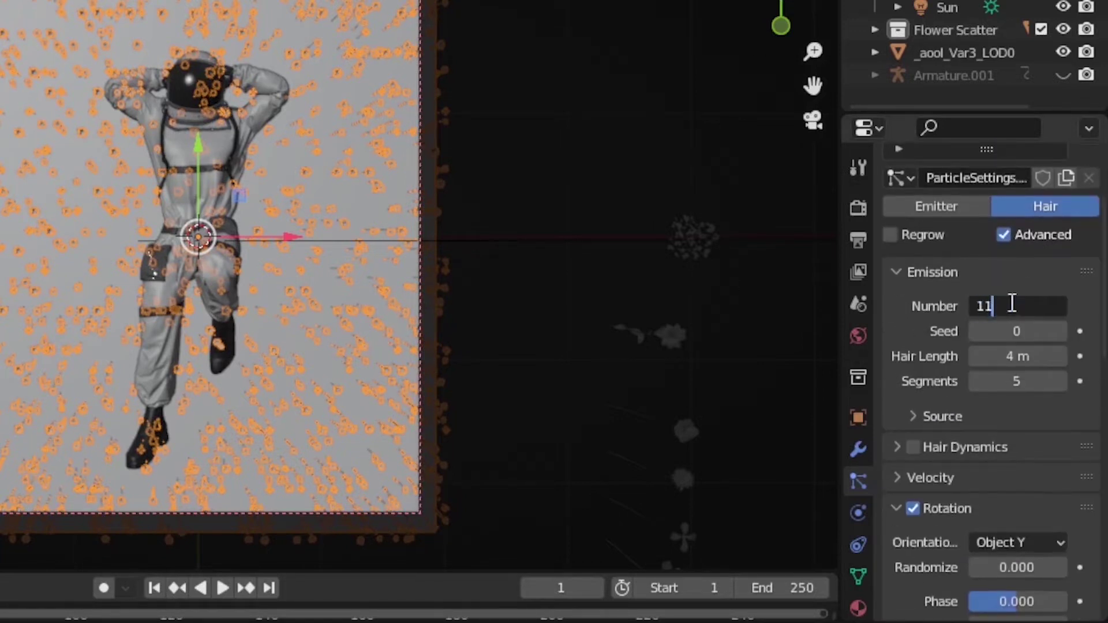
text(1100)
key(Return)
In Rendered shading, raise the flower instance scale to 0.1.
click(864, 50)
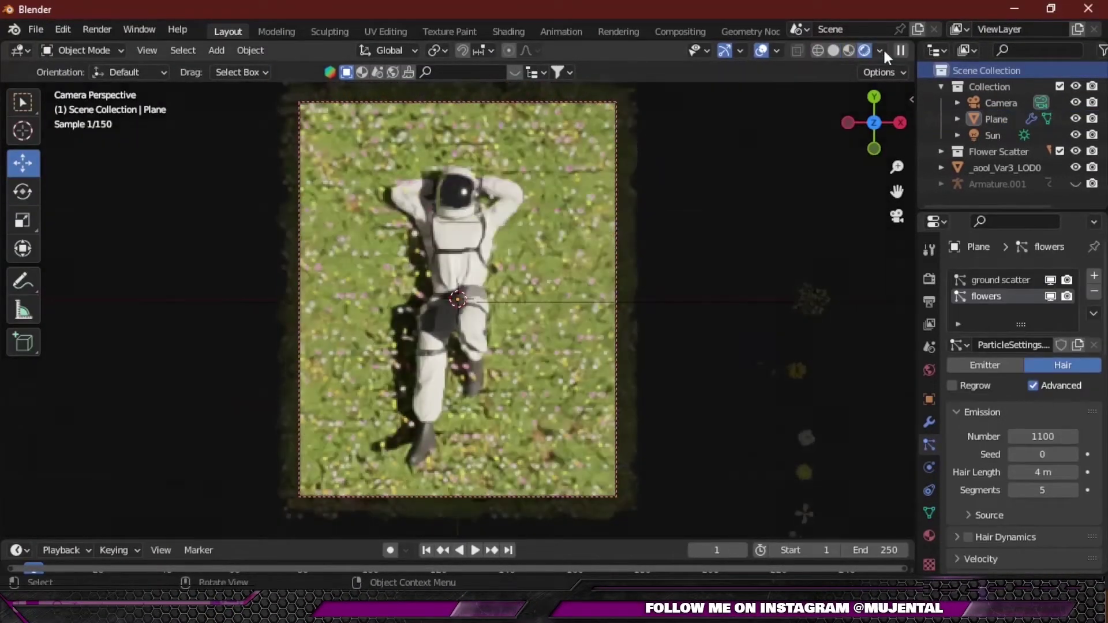
scroll(1028, 375, down, 15)
click(1041, 401)
text(.1)
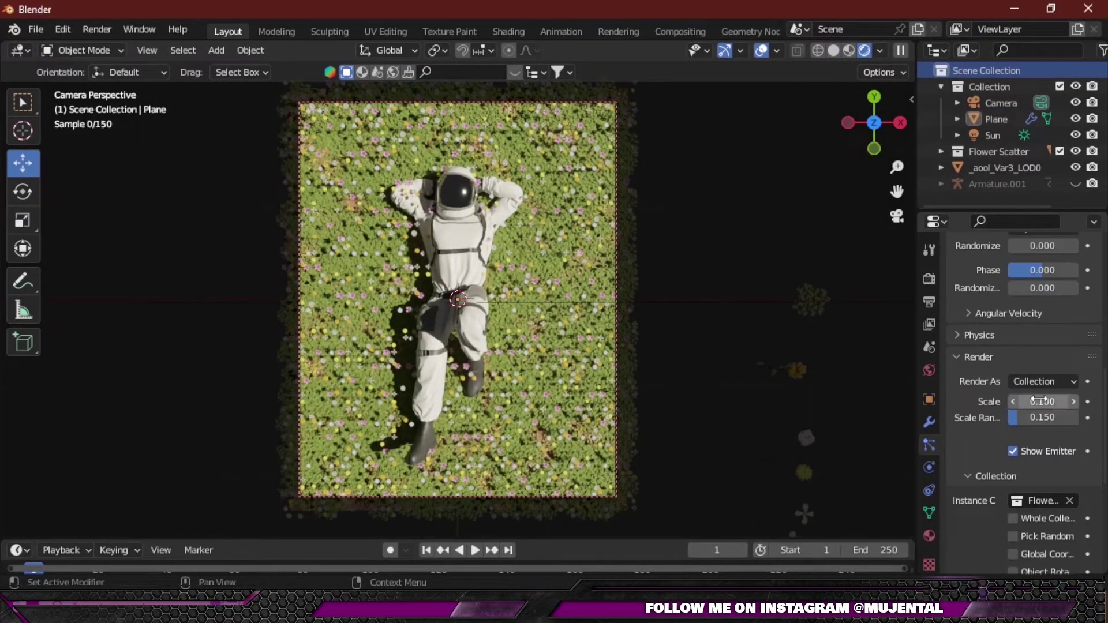
Pan across the rendered meadow, return to Solid shading and leave the camera view.
scroll(708, 262, up, 2)
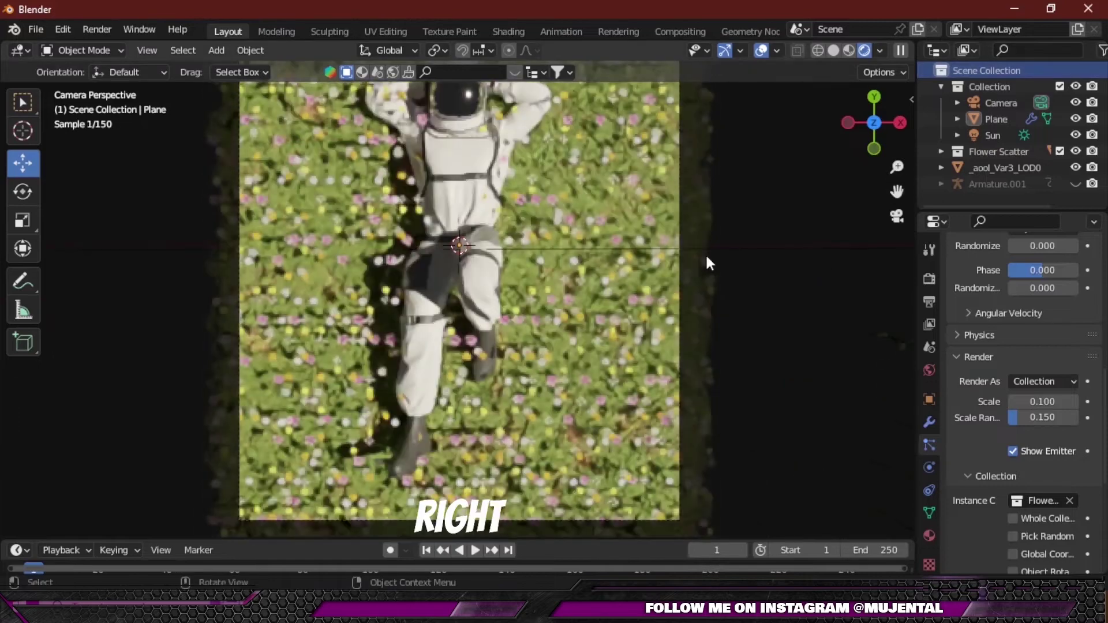
drag(897, 191, 897, 231)
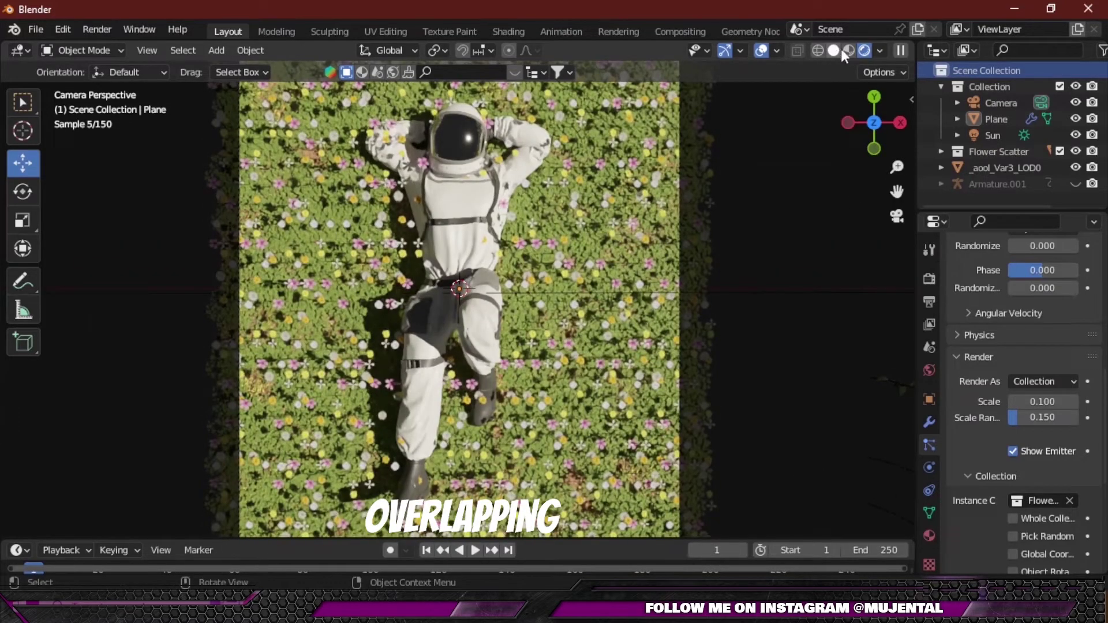
click(835, 50)
click(929, 422)
click(897, 215)
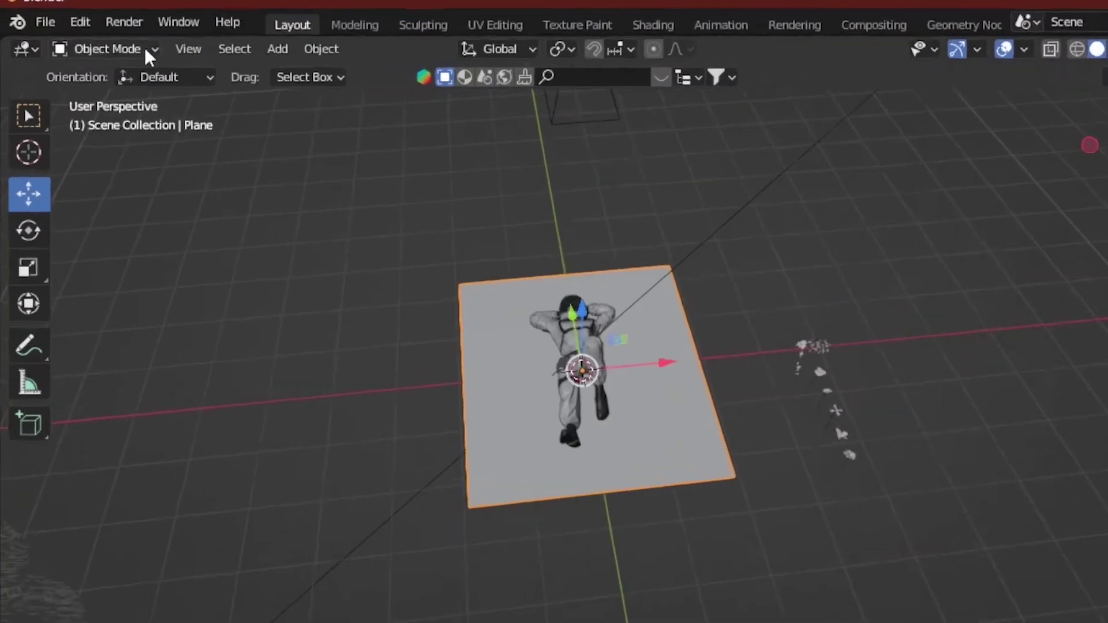
click(144, 49)
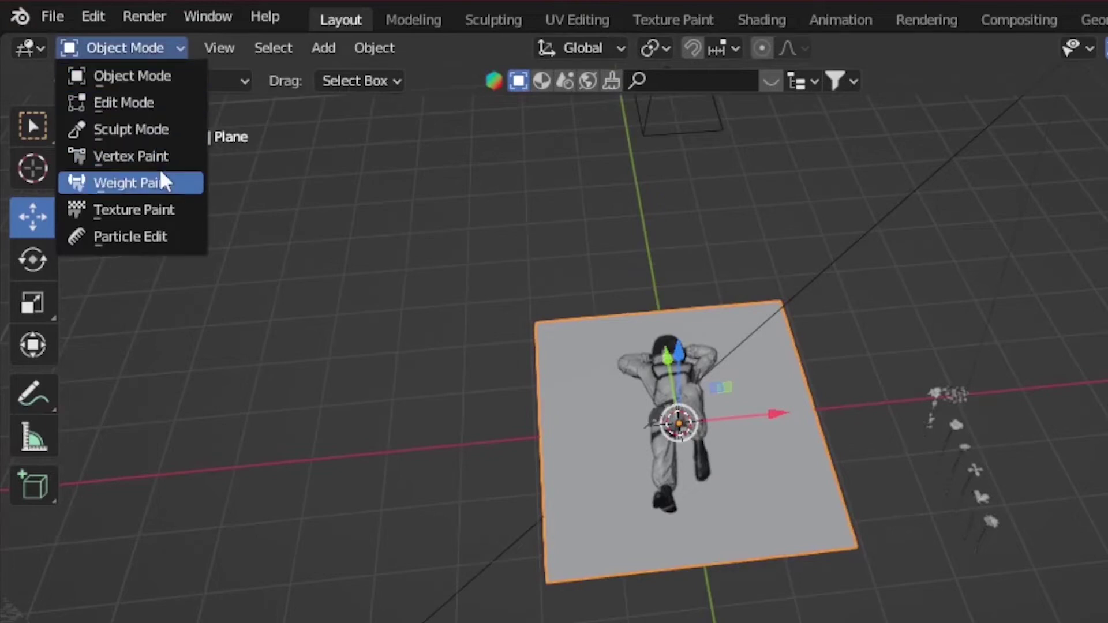
In Weight Paint mode, paint the plane around the astronaut and rename the vertex group 'flowers'.
click(159, 175)
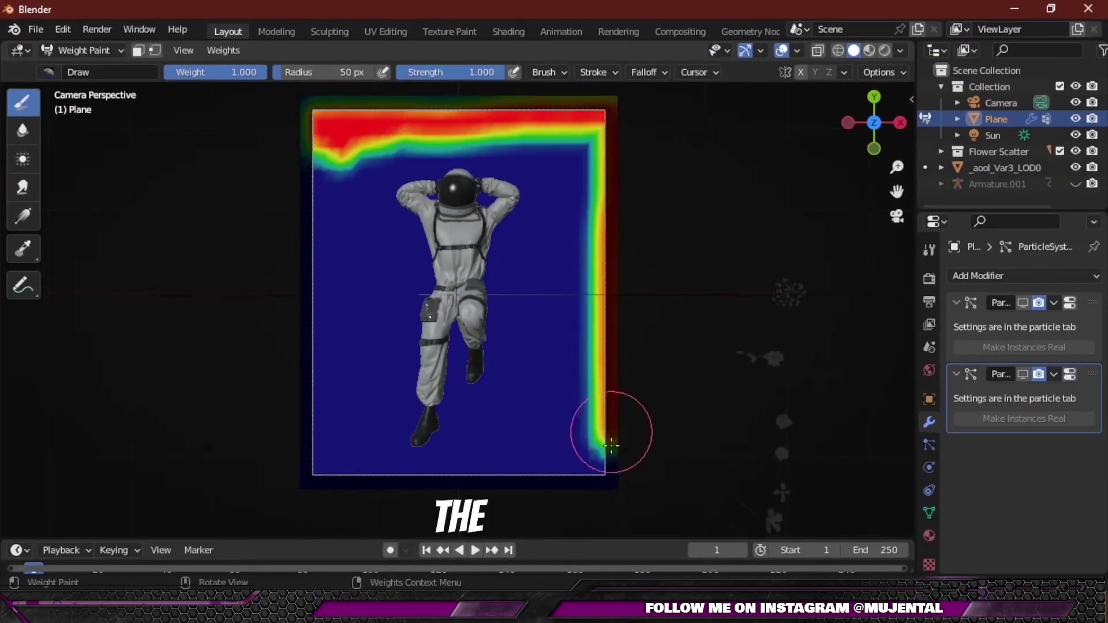
mouse_move(608, 440)
mouse_down()
mouse_move(357, 150)
mouse_move(412, 273)
mouse_move(404, 373)
mouse_move(467, 404)
mouse_move(326, 447)
mouse_move(351, 214)
mouse_move(343, 299)
mouse_move(356, 410)
mouse_move(517, 319)
mouse_move(567, 323)
mouse_move(539, 292)
mouse_move(397, 390)
mouse_move(492, 411)
mouse_move(909, 405)
mouse_up()
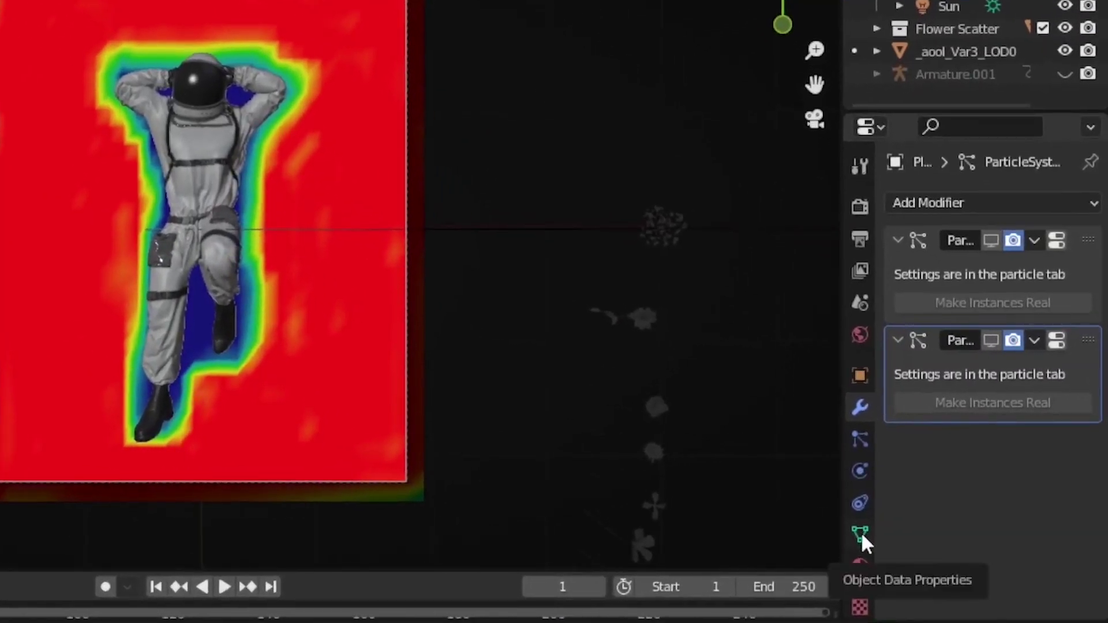
click(860, 534)
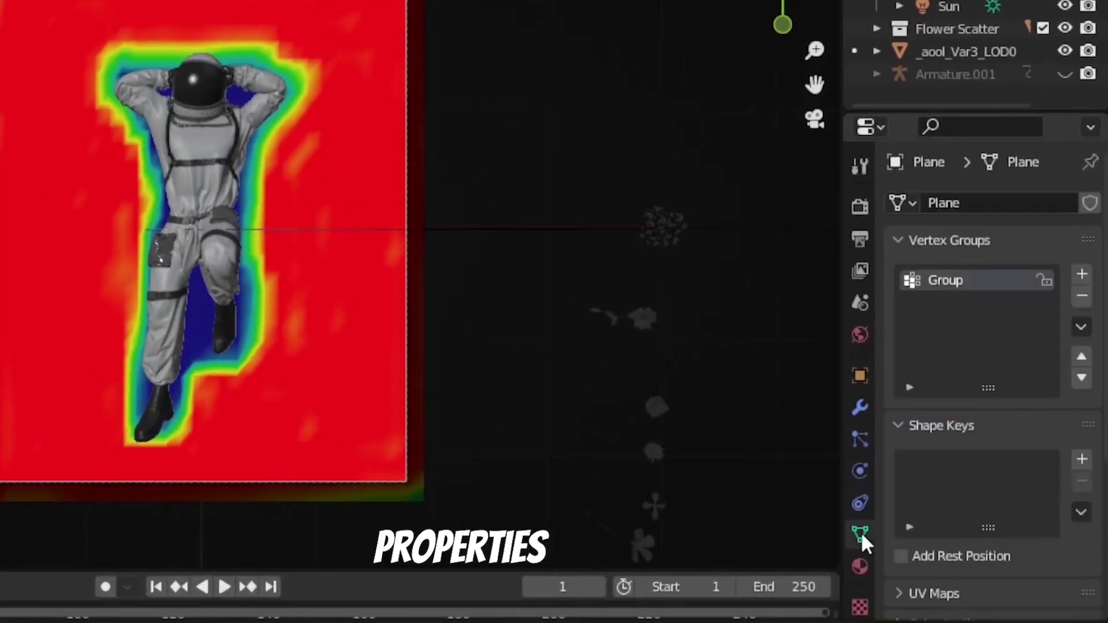
double_click(947, 280)
text(flowers)
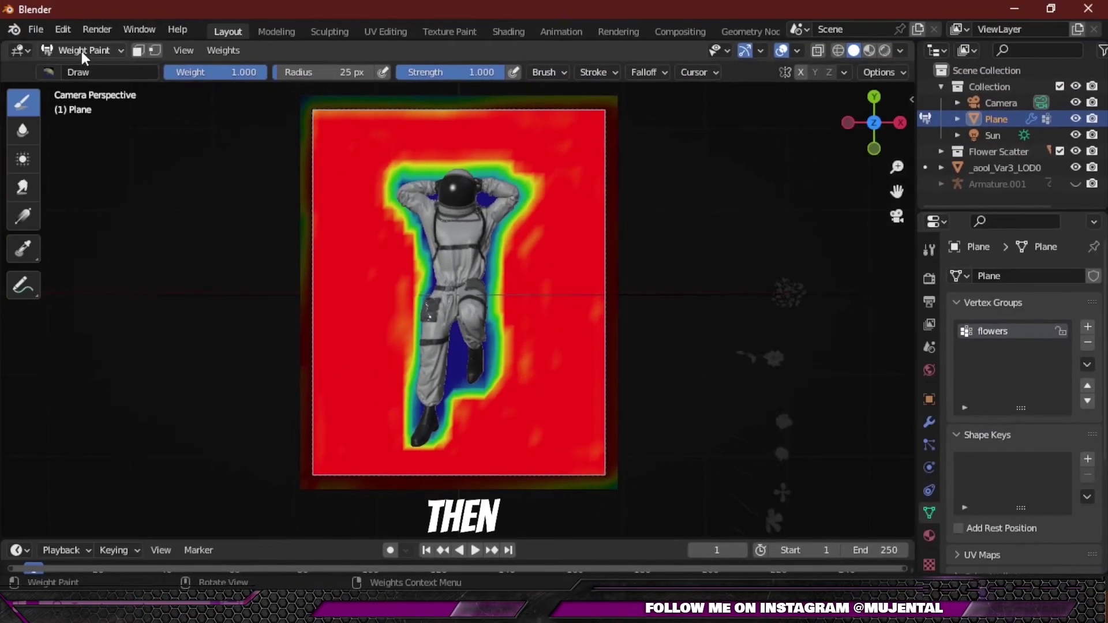
click(82, 51)
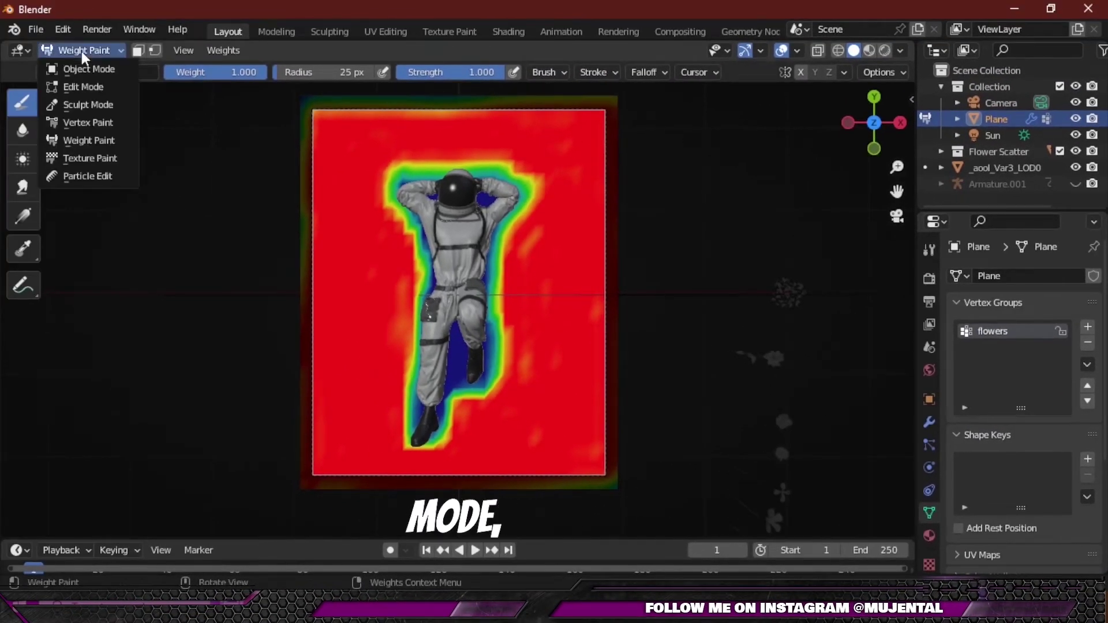
Back in Object Mode, set the flowers particle Density vertex group to 'flowers' and check it rendered.
click(89, 69)
click(930, 422)
click(929, 444)
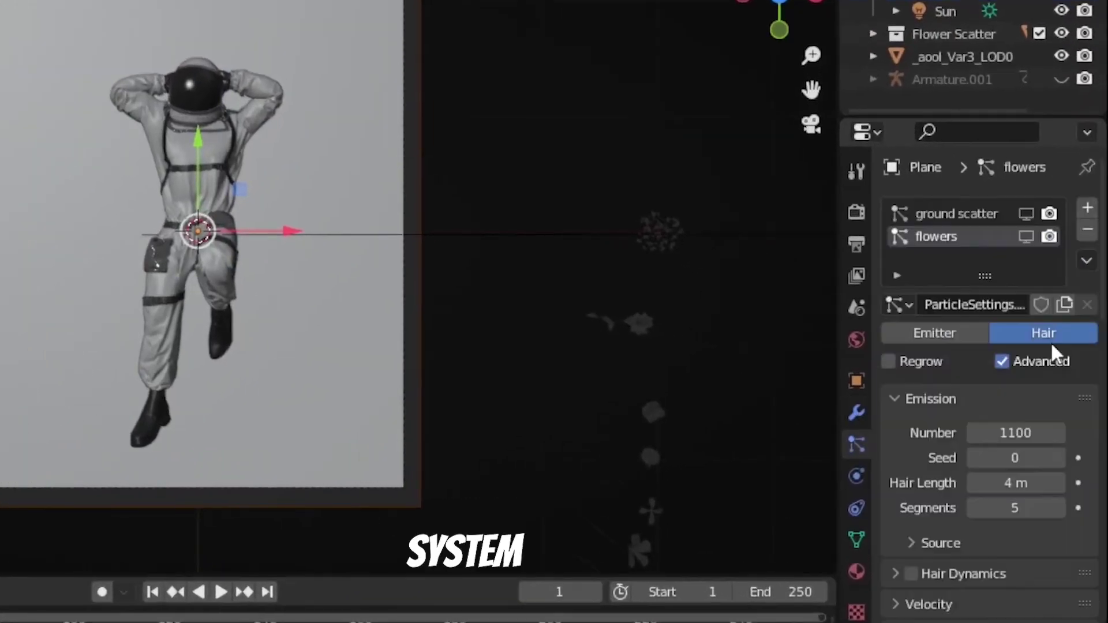
scroll(1010, 439, down, 15)
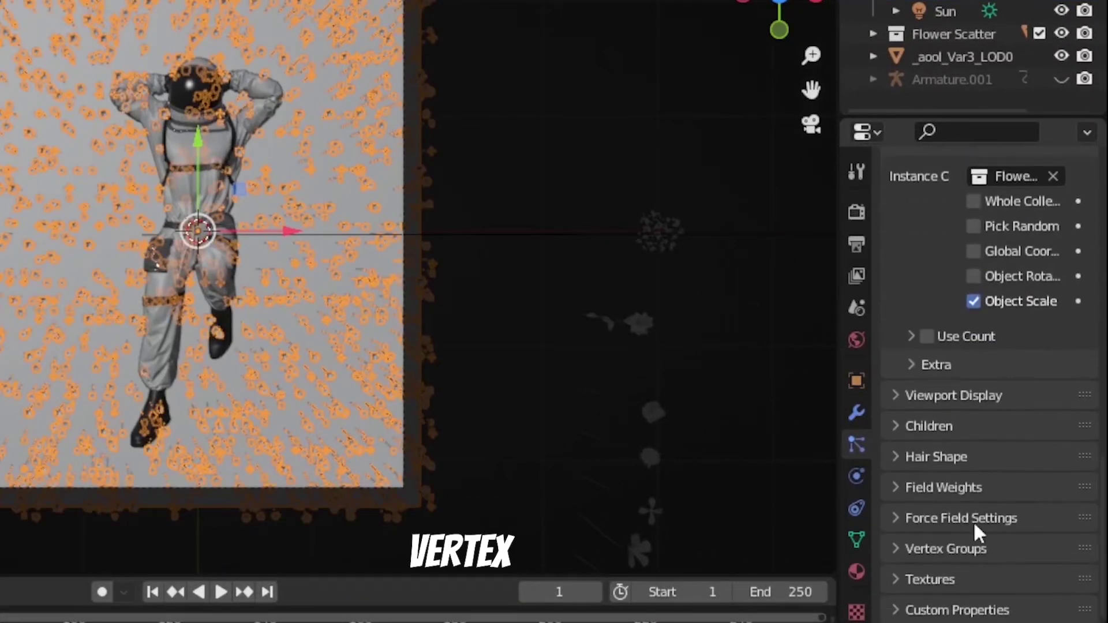
click(923, 549)
scroll(1050, 514, down, 8)
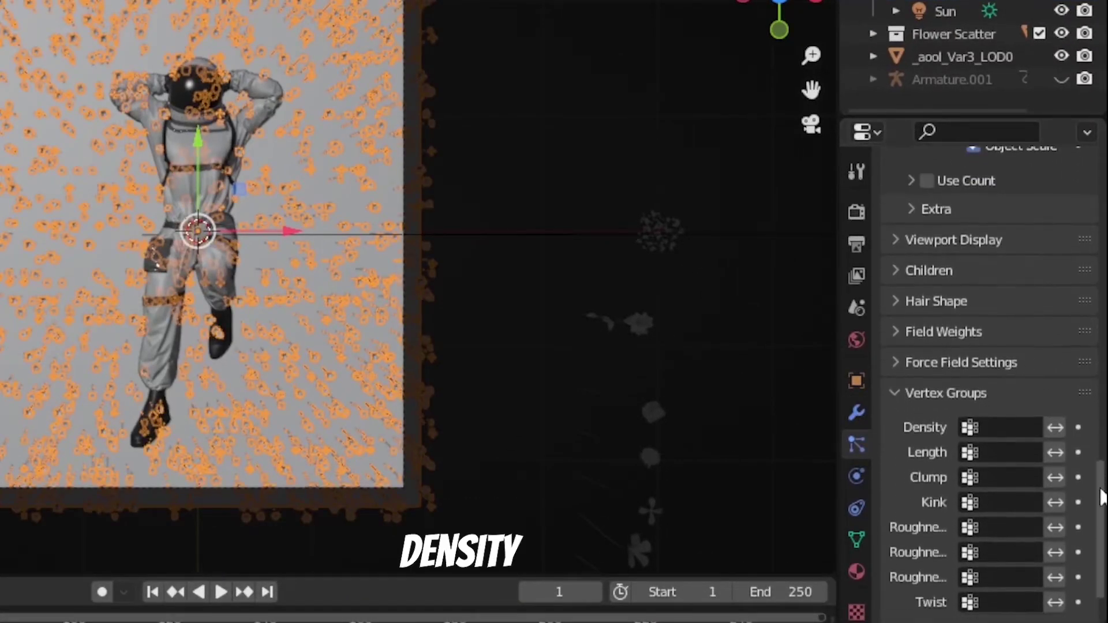
click(993, 368)
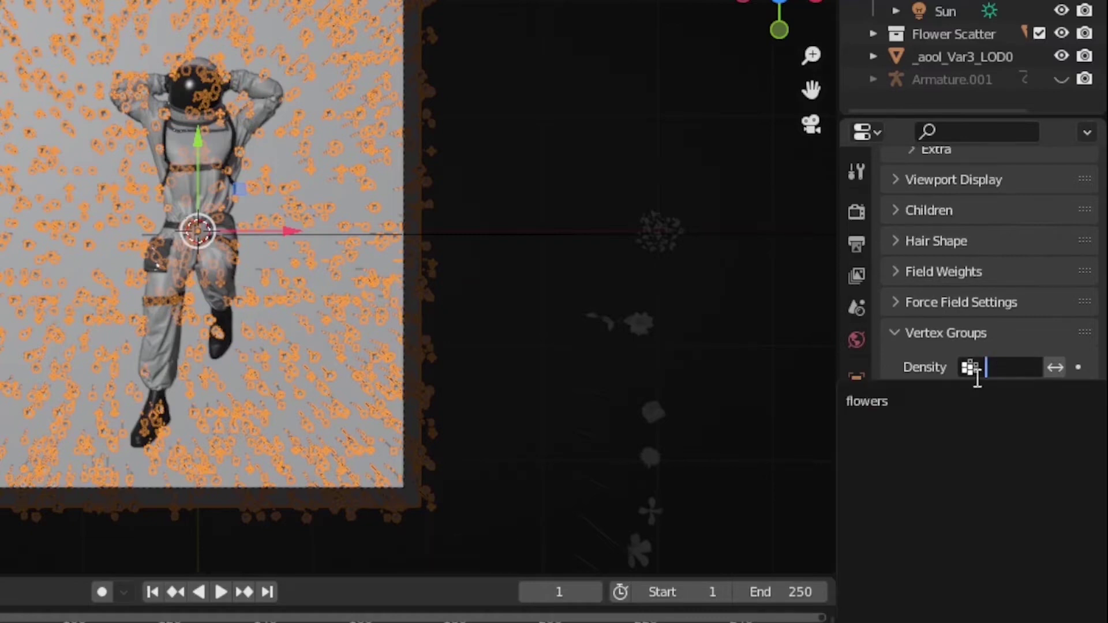
click(905, 399)
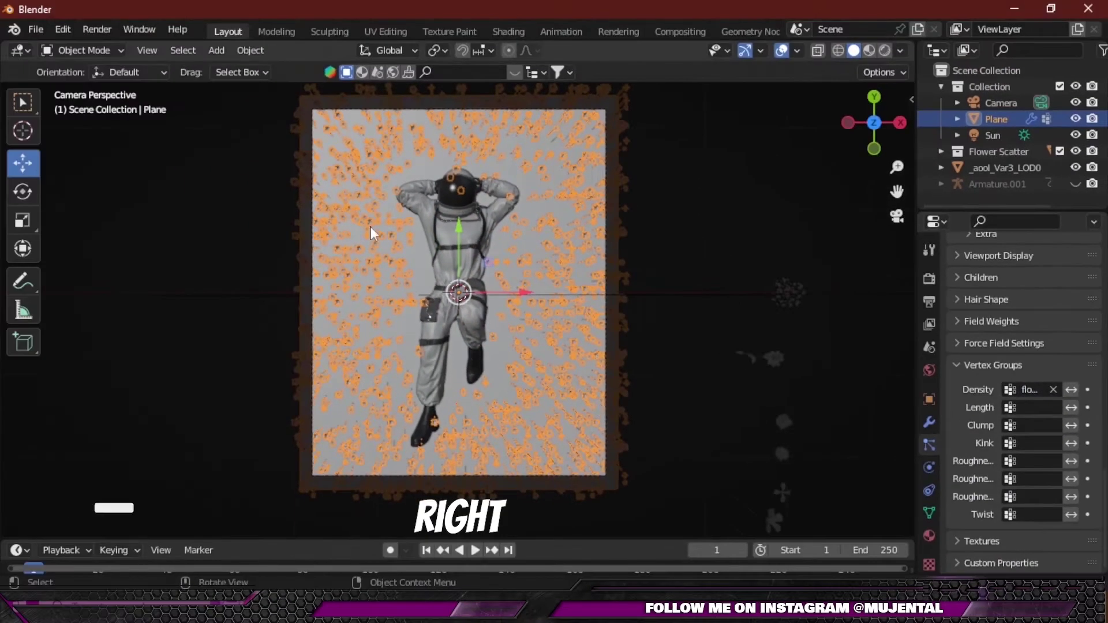
click(885, 51)
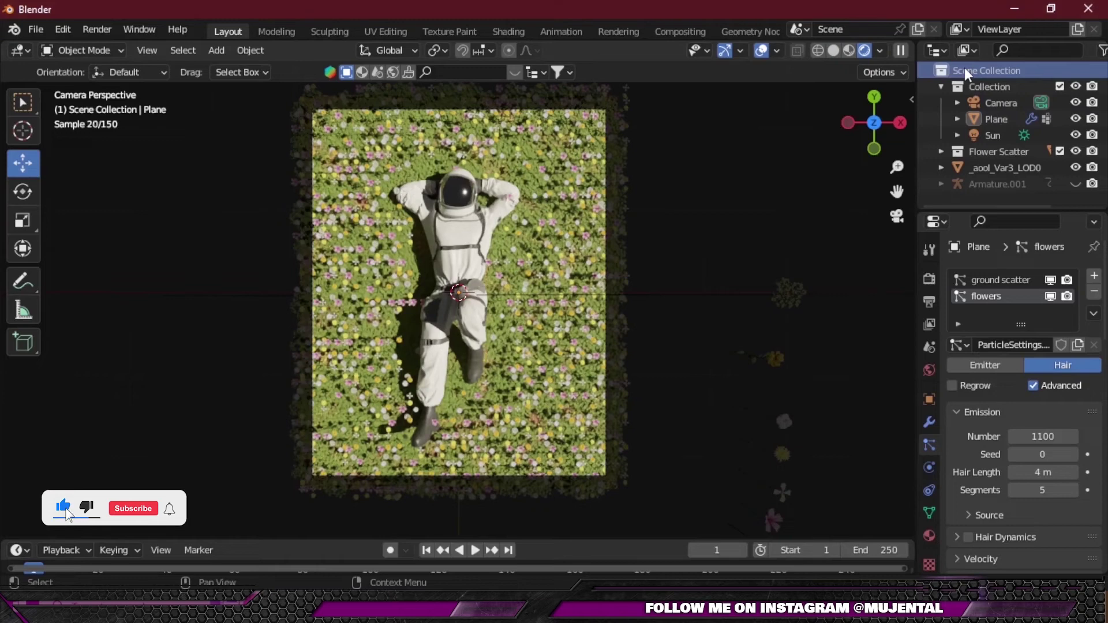
click(837, 53)
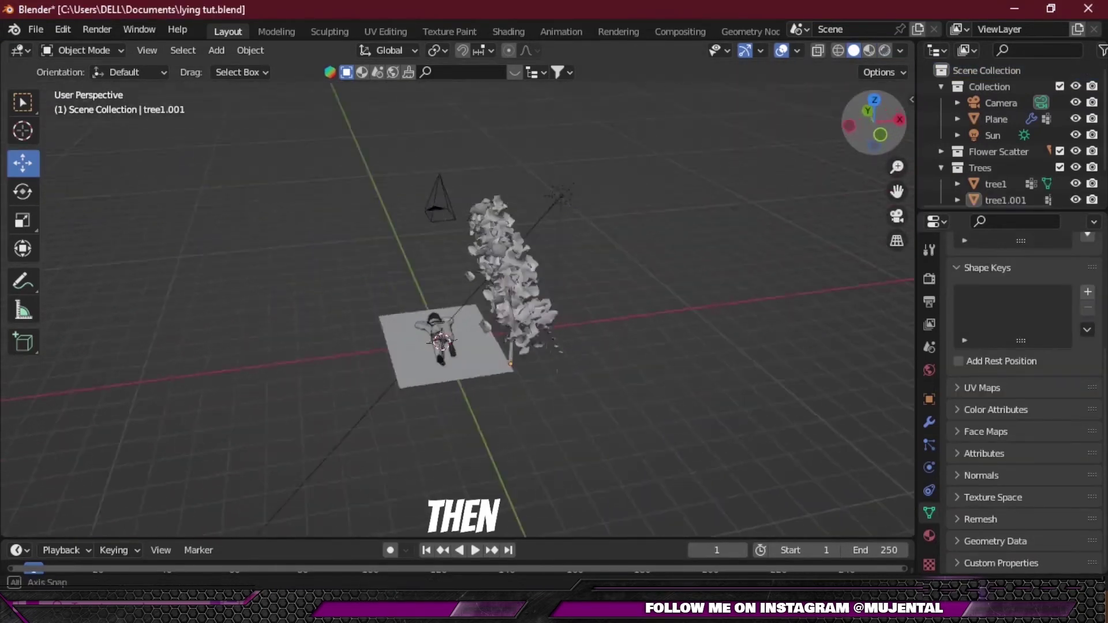
Select tree1 and tree1.001 and move them to the right of the plane.
middle_drag(496, 312, 524, 306)
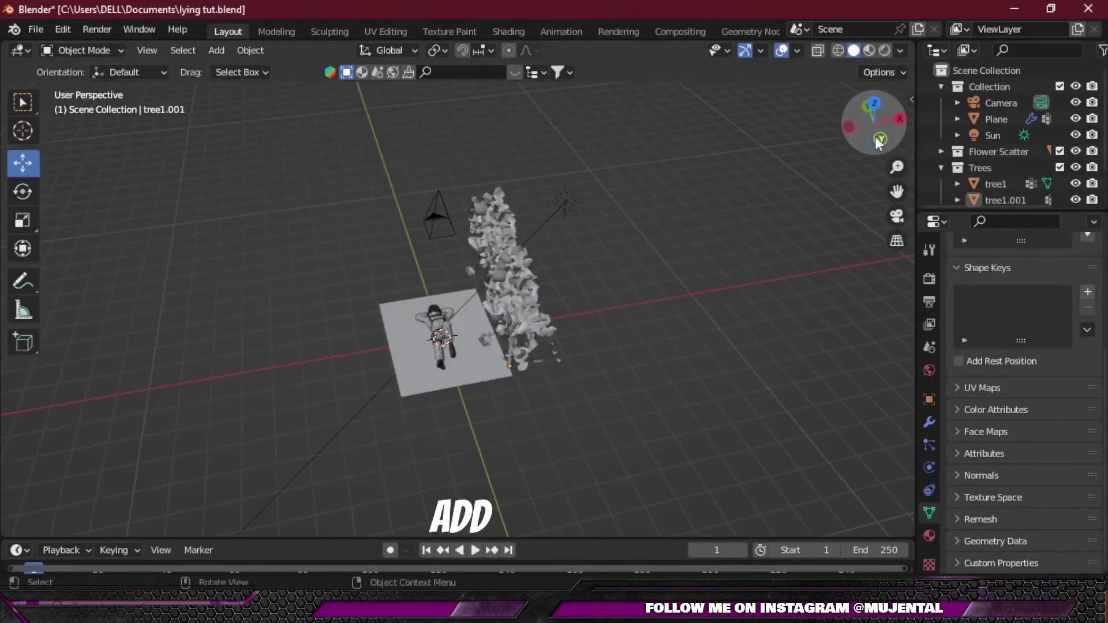
click(524, 306)
shift+click(497, 240)
key(g)
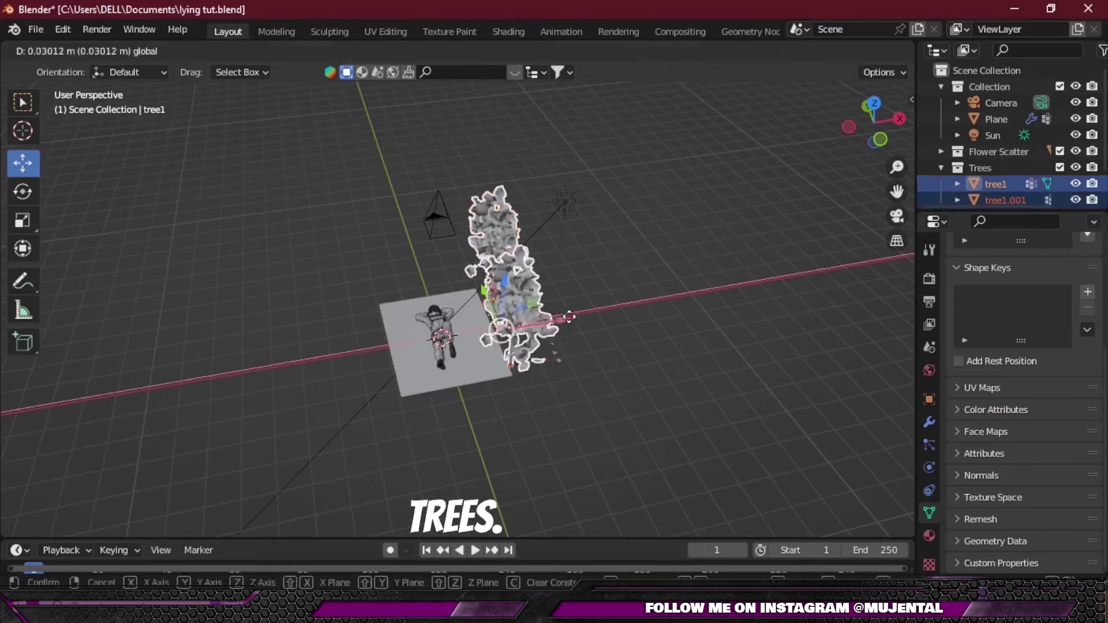
click(583, 311)
Deselect the trees, hide the Armature and return to Solid shading.
click(833, 189)
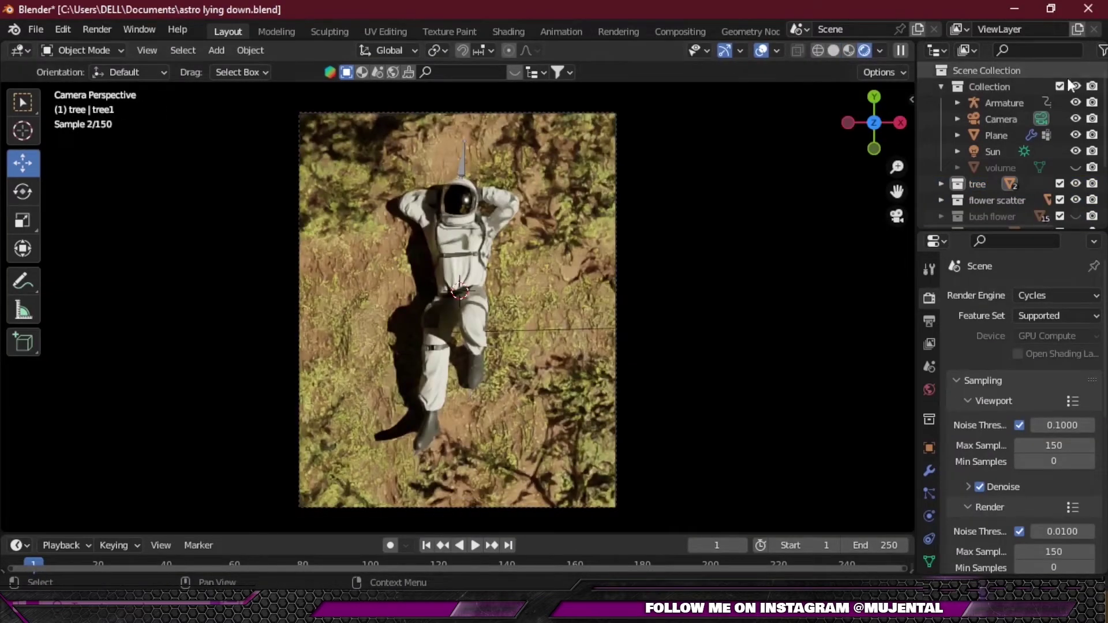
click(1075, 102)
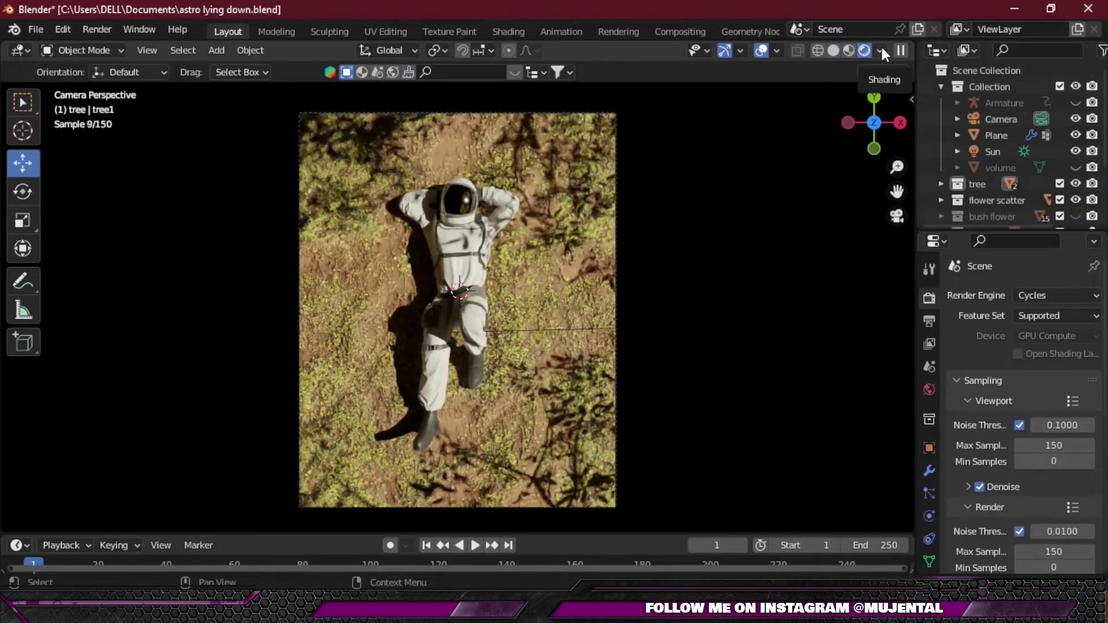
click(833, 51)
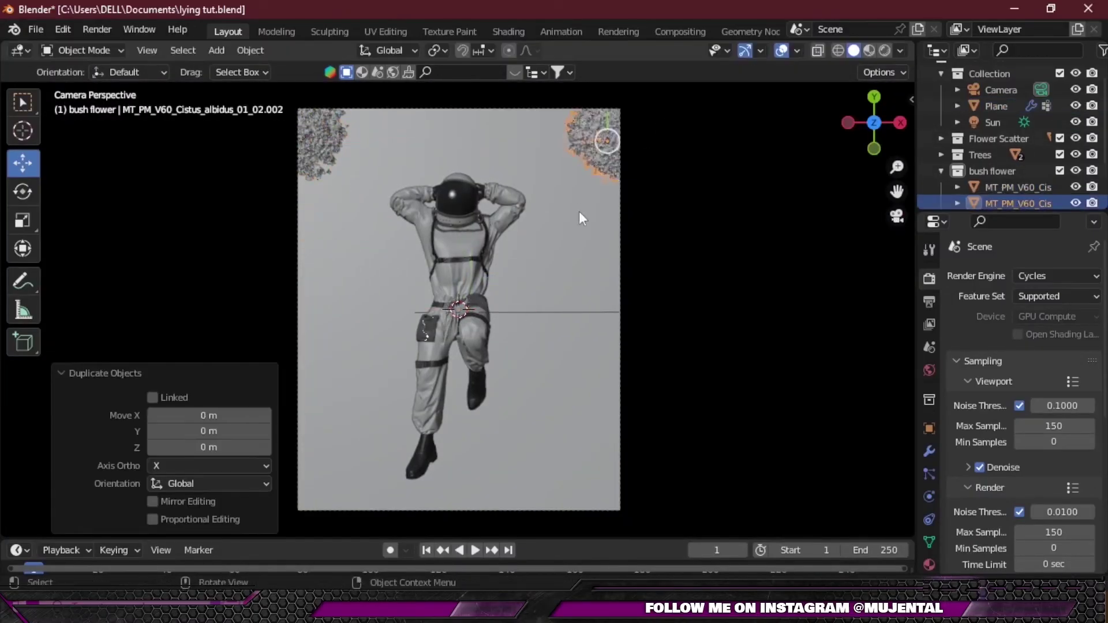
Duplicate the bush to the plane's left middle and a plant to the frame edge, then preview rendered.
key(shift+d)
key(x)
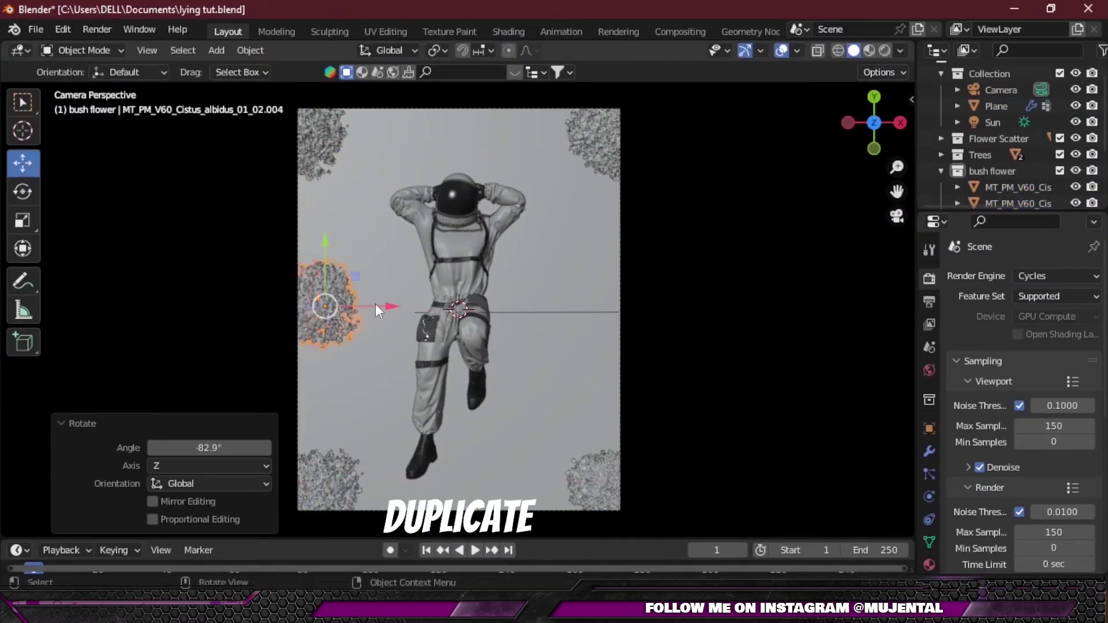
drag(375, 303, 375, 305)
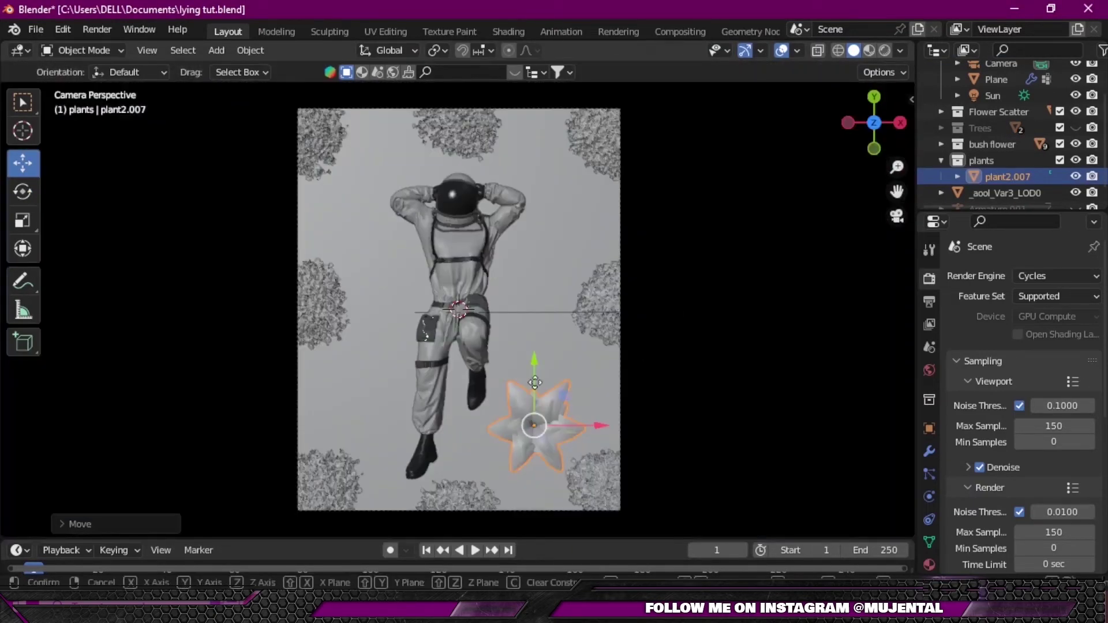
key(shift+d)
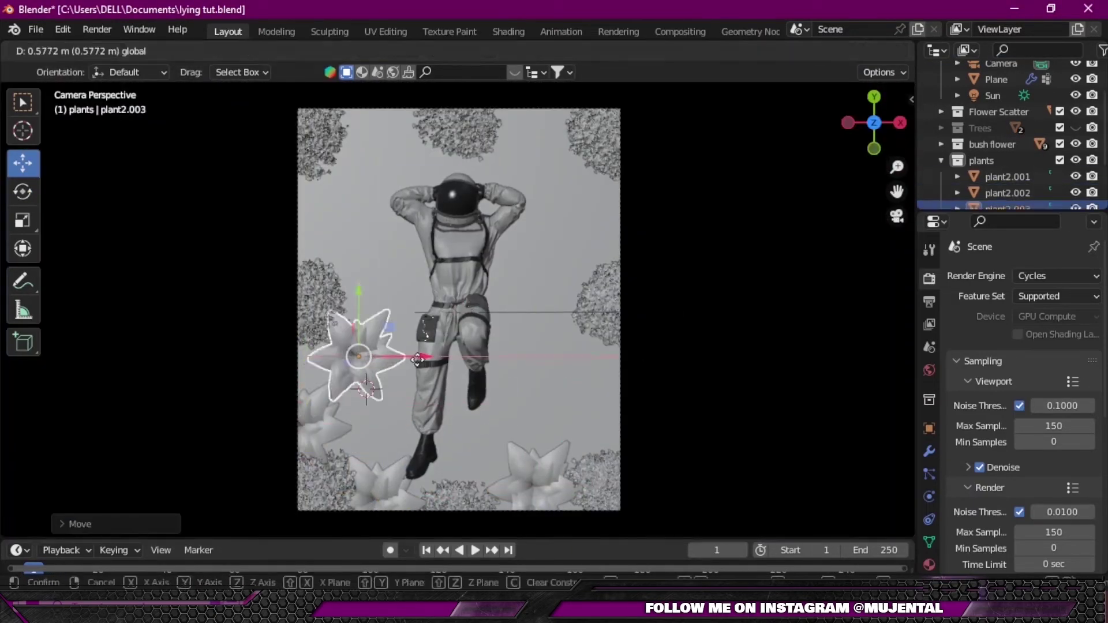
click(322, 390)
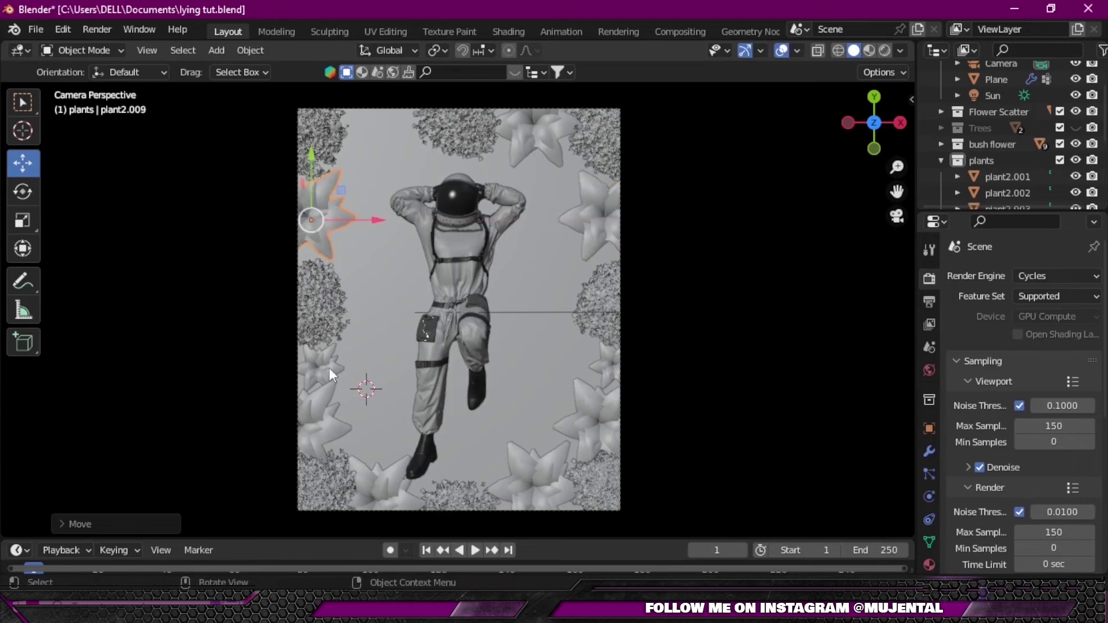
click(885, 50)
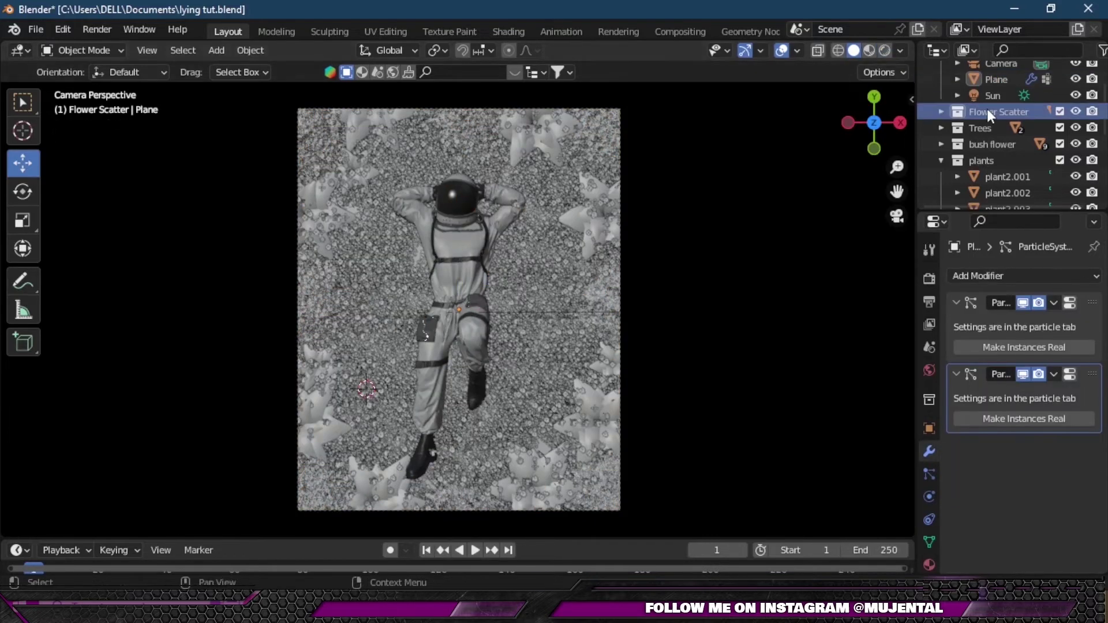
Preview the flowers rendered, then put the Flower Scatter plane in Weight Paint with weight 0.
click(864, 50)
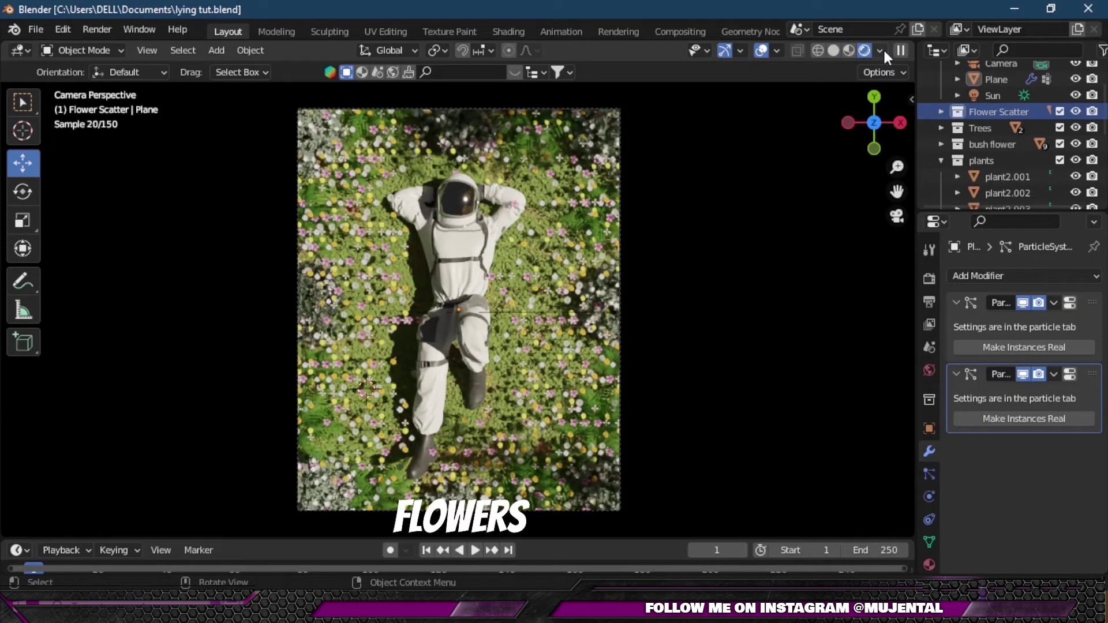
click(833, 51)
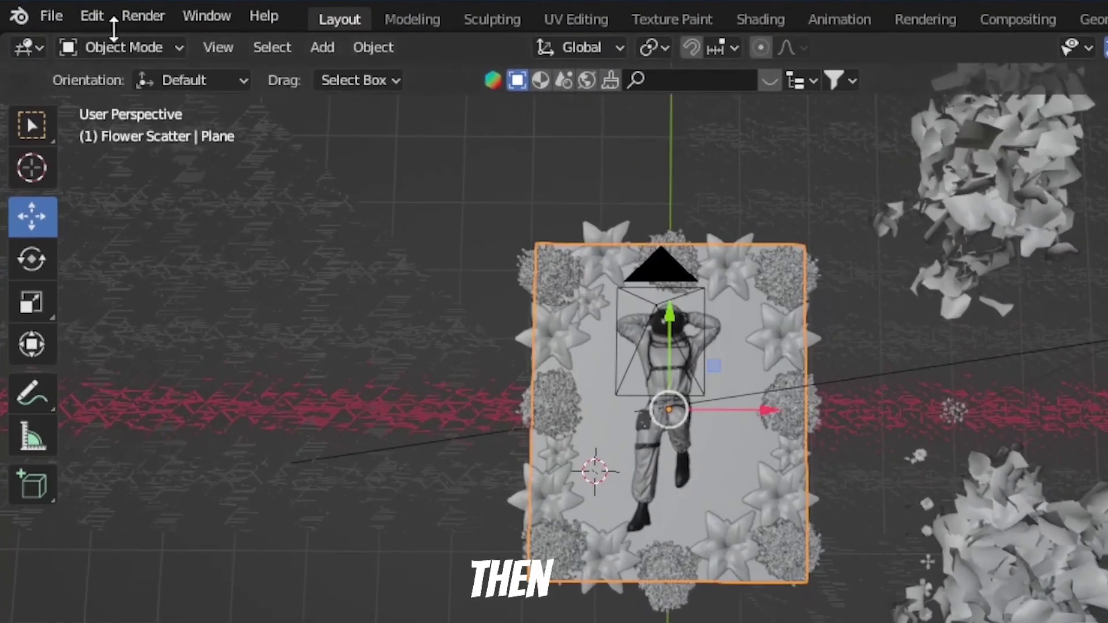
click(86, 50)
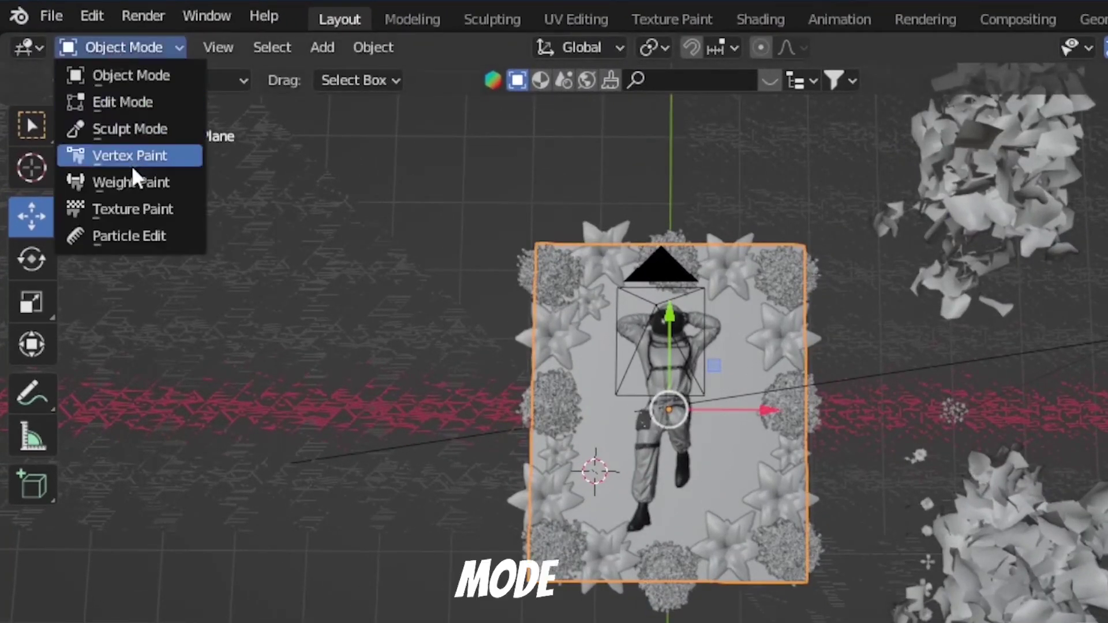
click(132, 180)
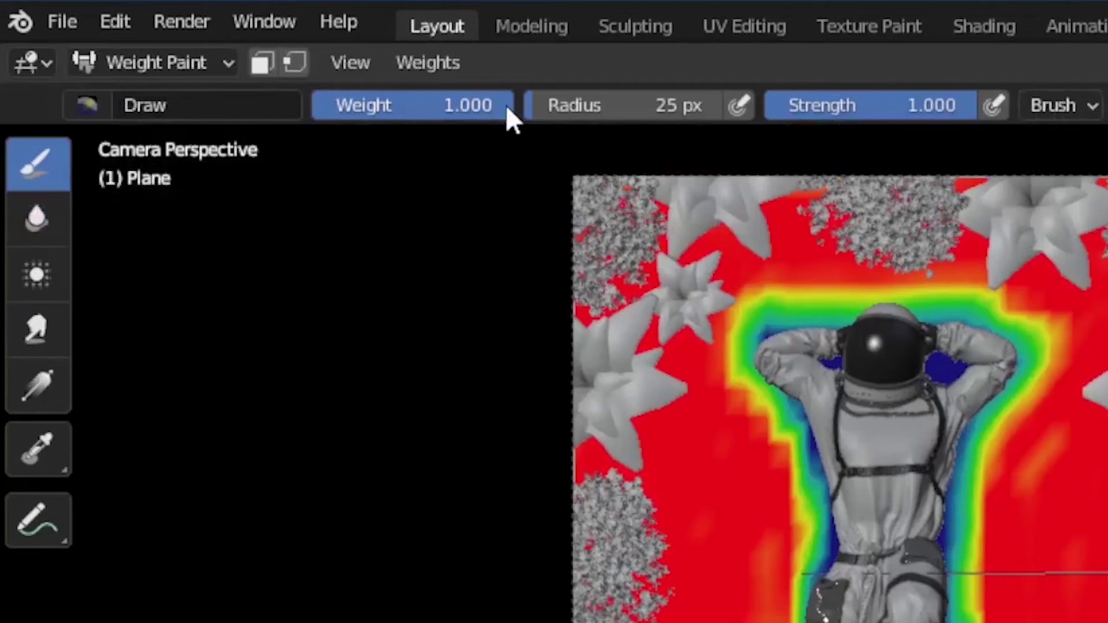
drag(510, 116, 478, 116)
drag(376, 105, 315, 105)
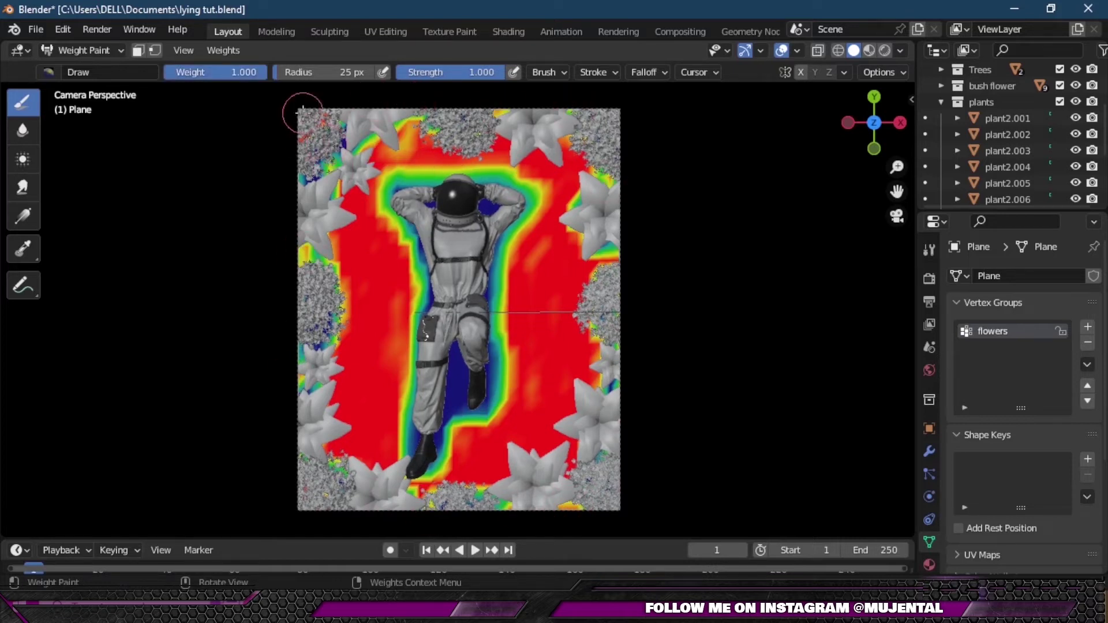
Return the plane to Object Mode and check the flower scatter in Rendered view.
click(76, 51)
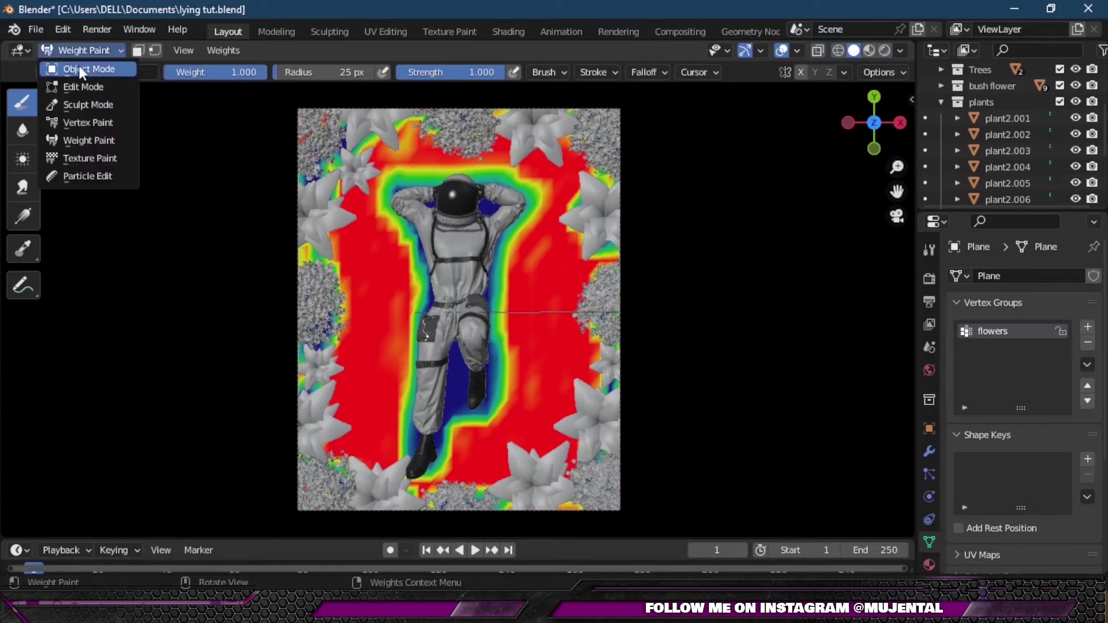
click(78, 66)
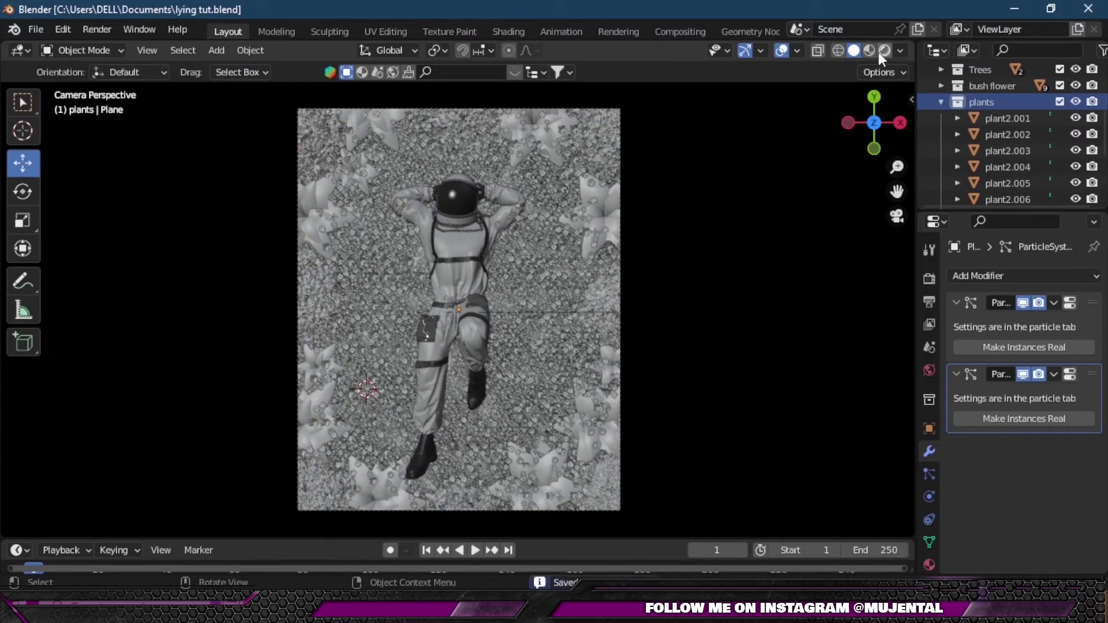
click(883, 49)
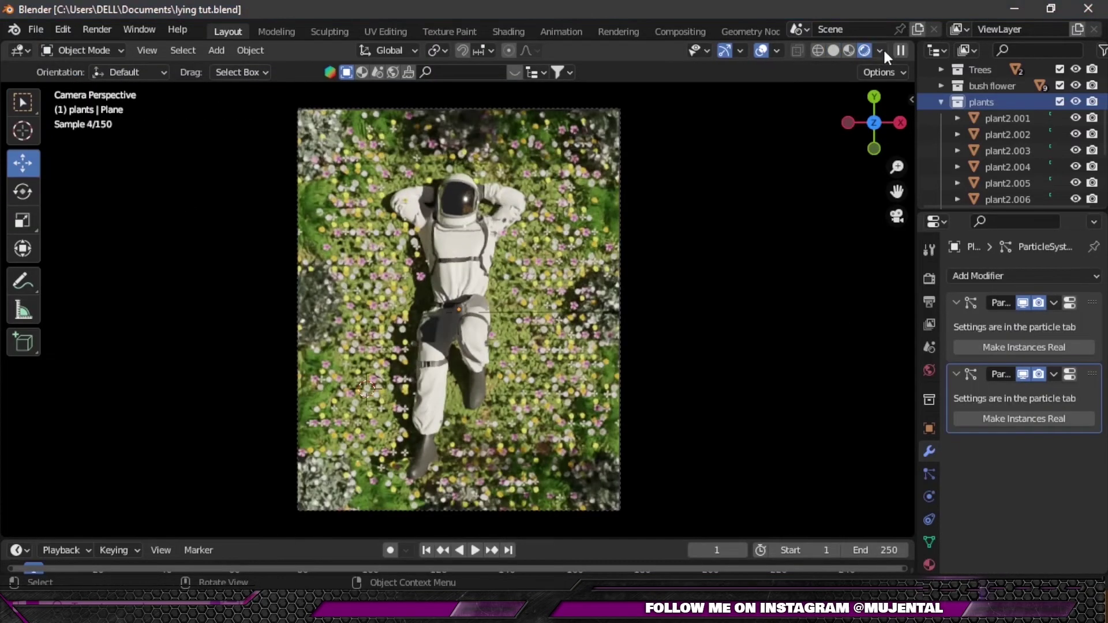
In Solid shading, start Shift+A Images as Planes import with the material set to Emit.
click(833, 50)
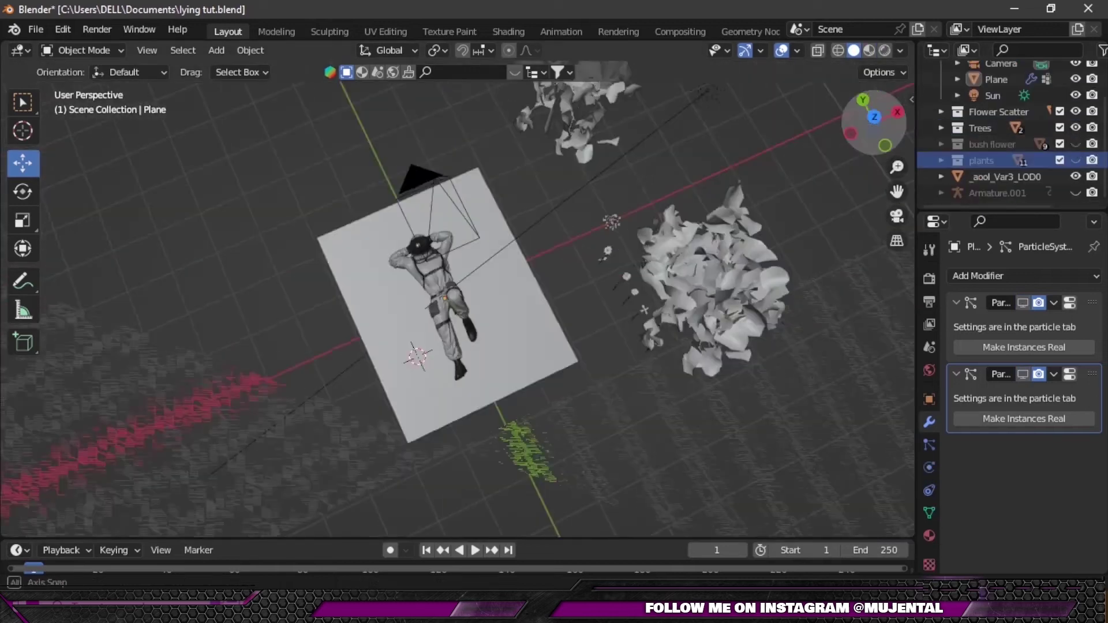
key(shift+a)
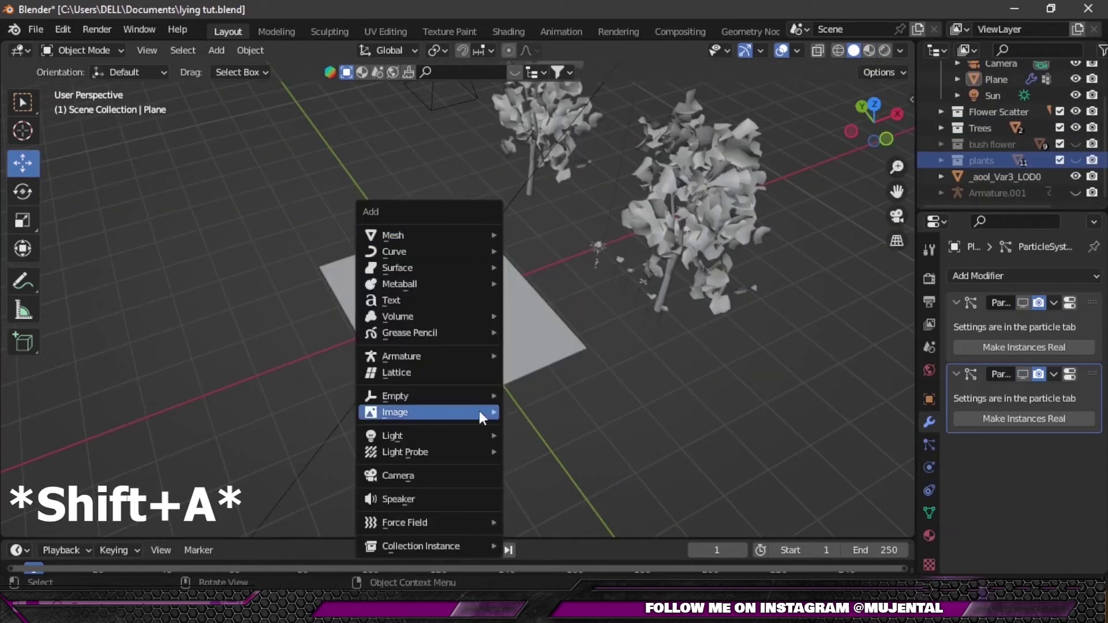
mouse_move(479, 414)
click(544, 443)
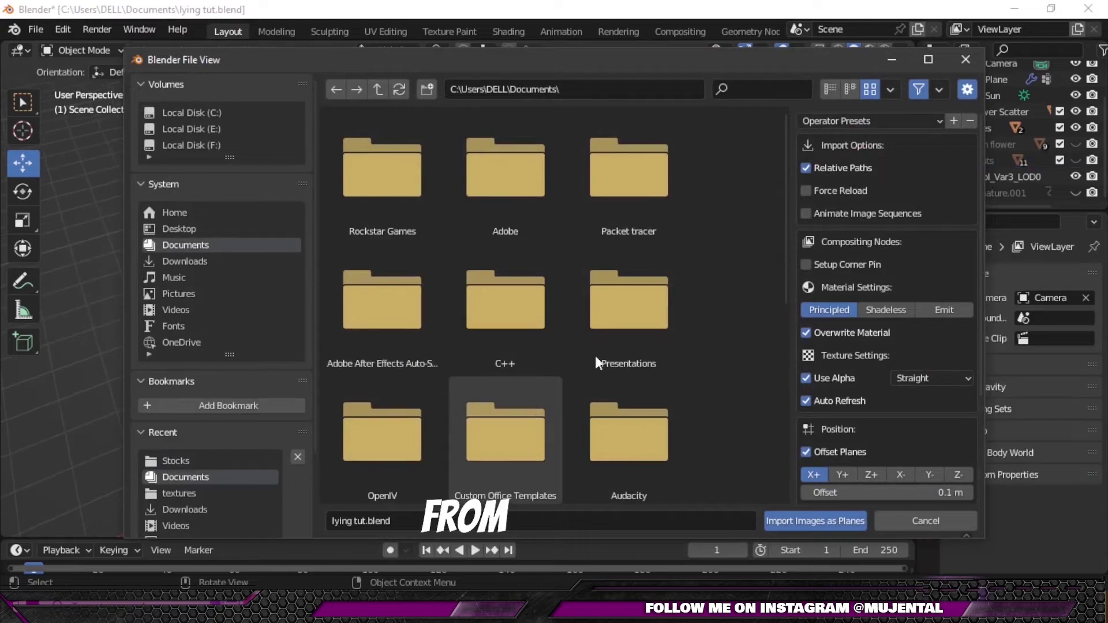
click(942, 312)
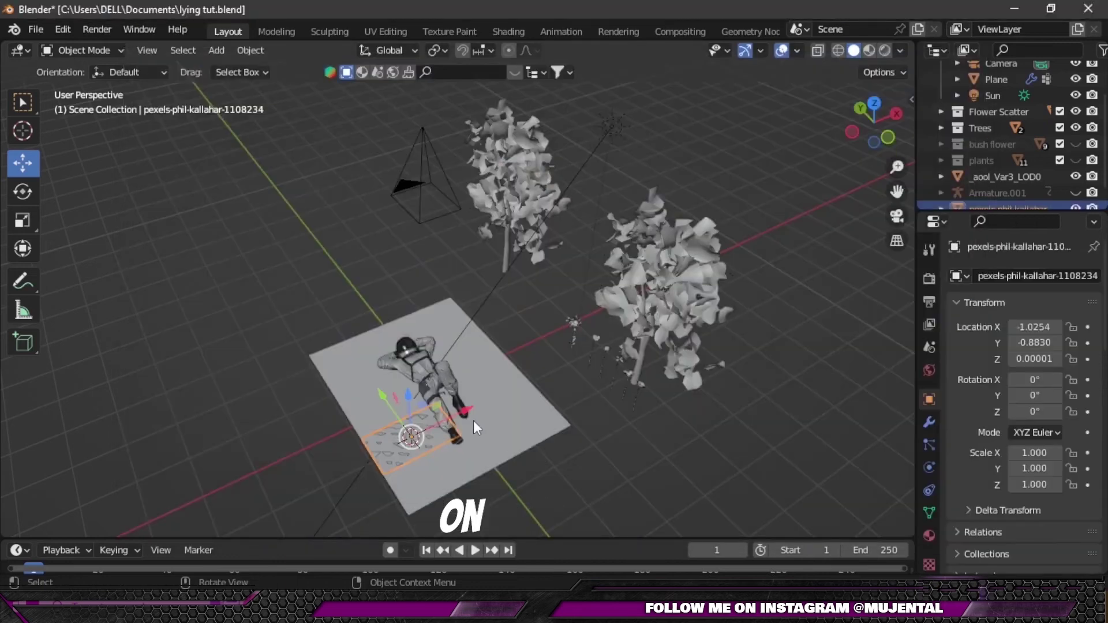
Raise the photo plane over the scene, scale it to 38.796, and preview it rendered.
key(g)
click(830, 134)
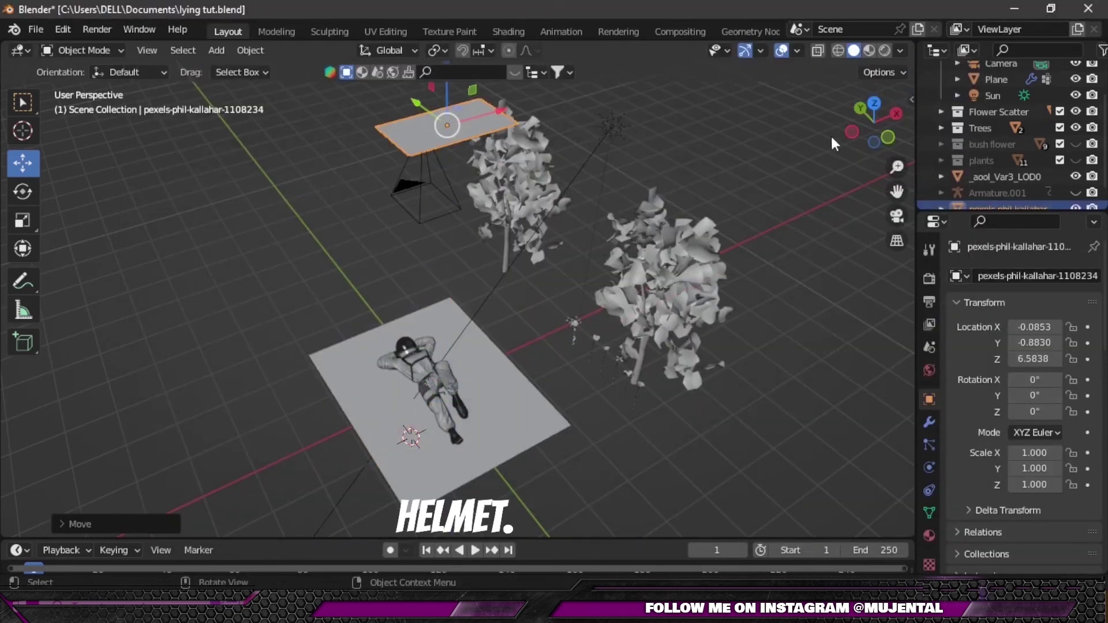
scroll(830, 134, down, 3)
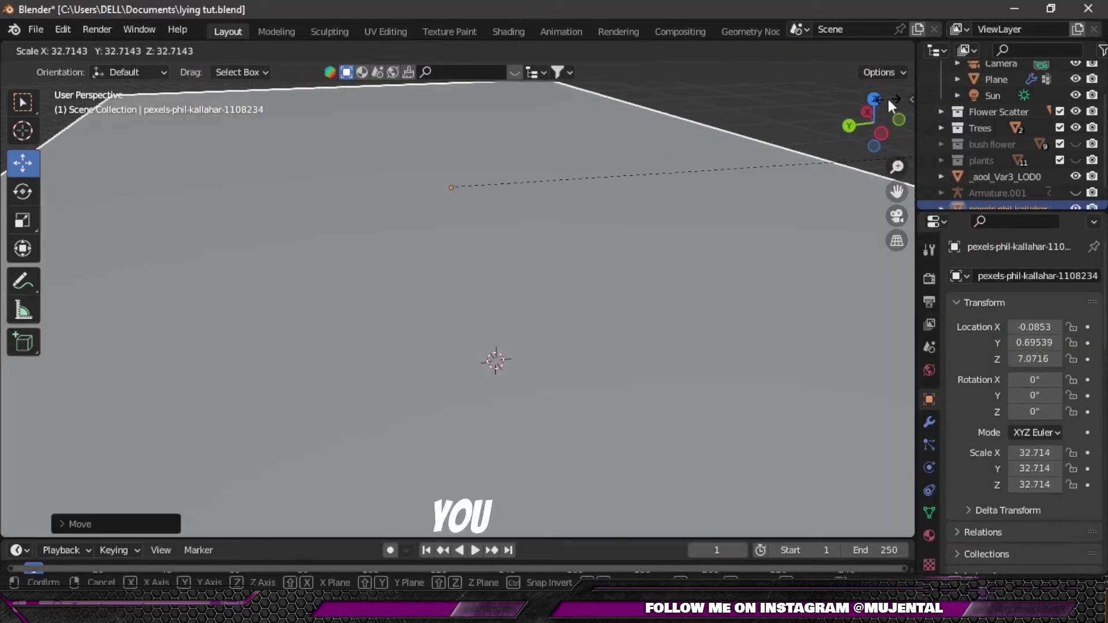
click(883, 52)
key(KP_0)
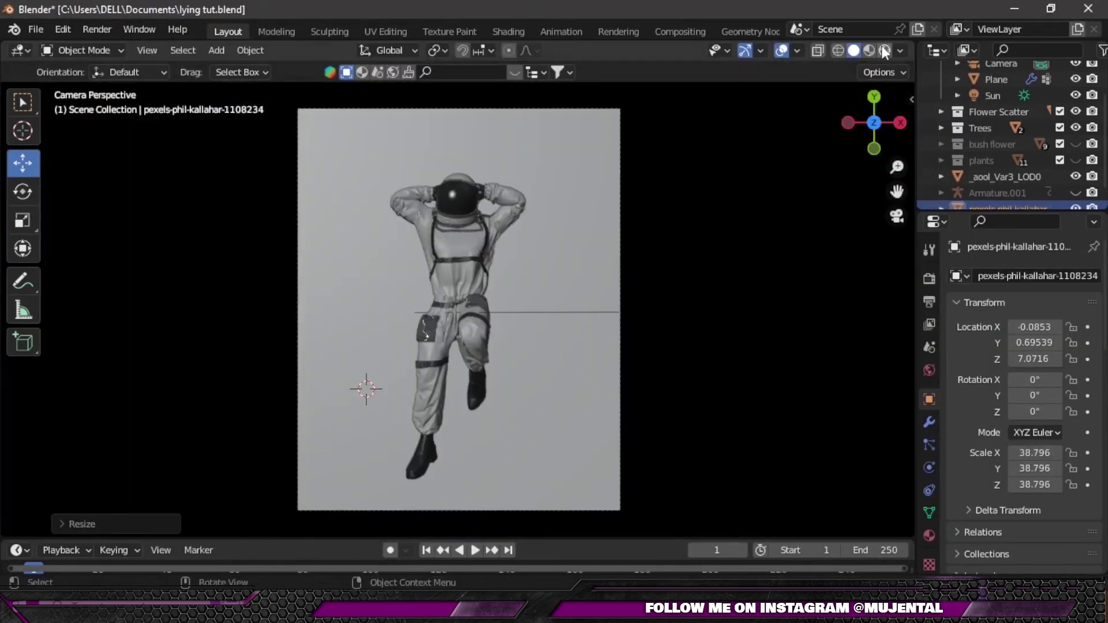
click(884, 50)
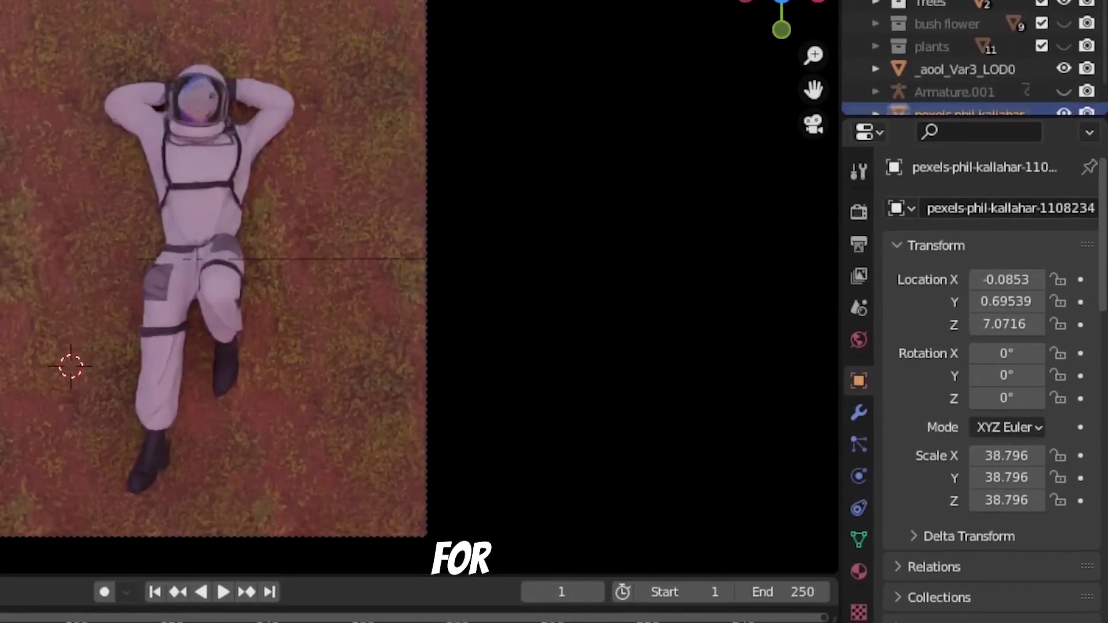
Turn off the plane's Shadow ray visibility and set its emission strength to 0.5.
scroll(1106, 334, down, 5)
scroll(1106, 334, down, 12)
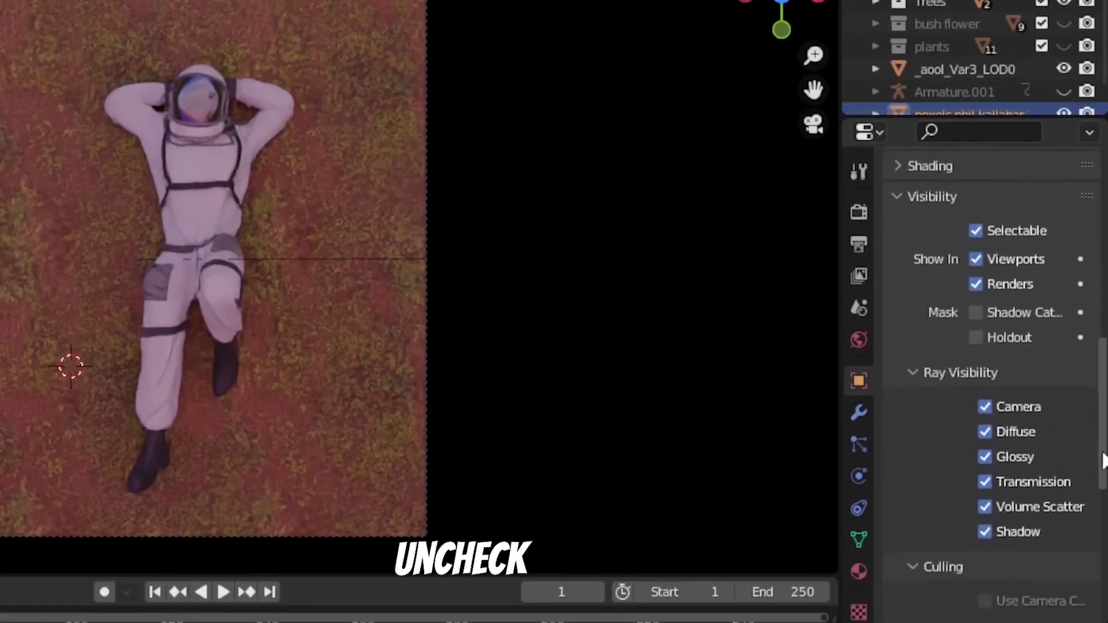
click(985, 508)
scroll(987, 508, down, 5)
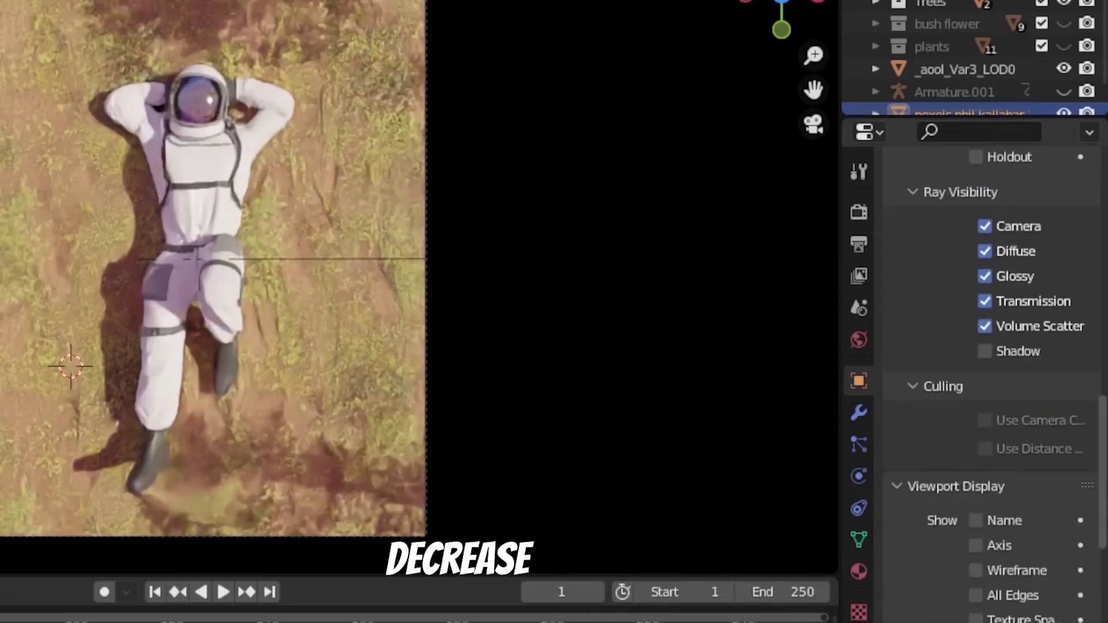
click(859, 571)
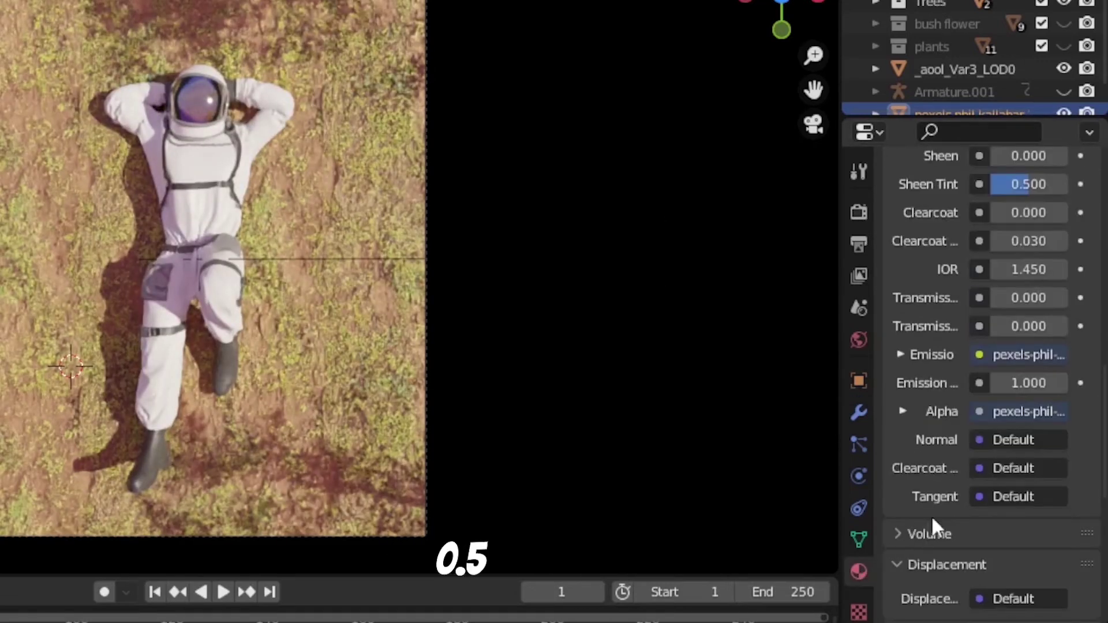
text(0.5)
key(Return)
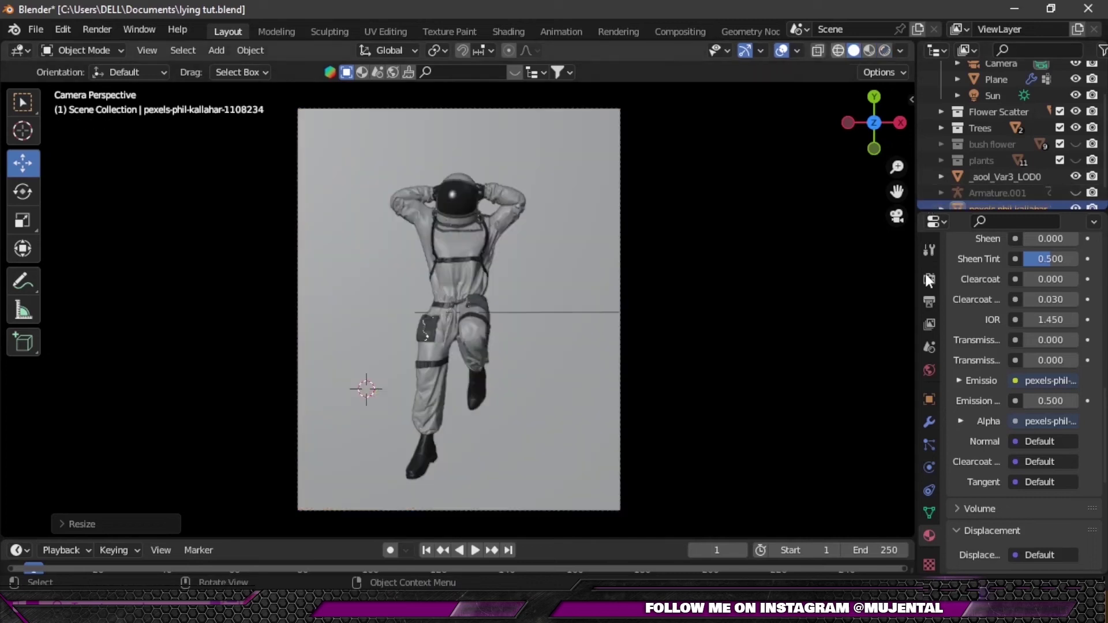
click(928, 279)
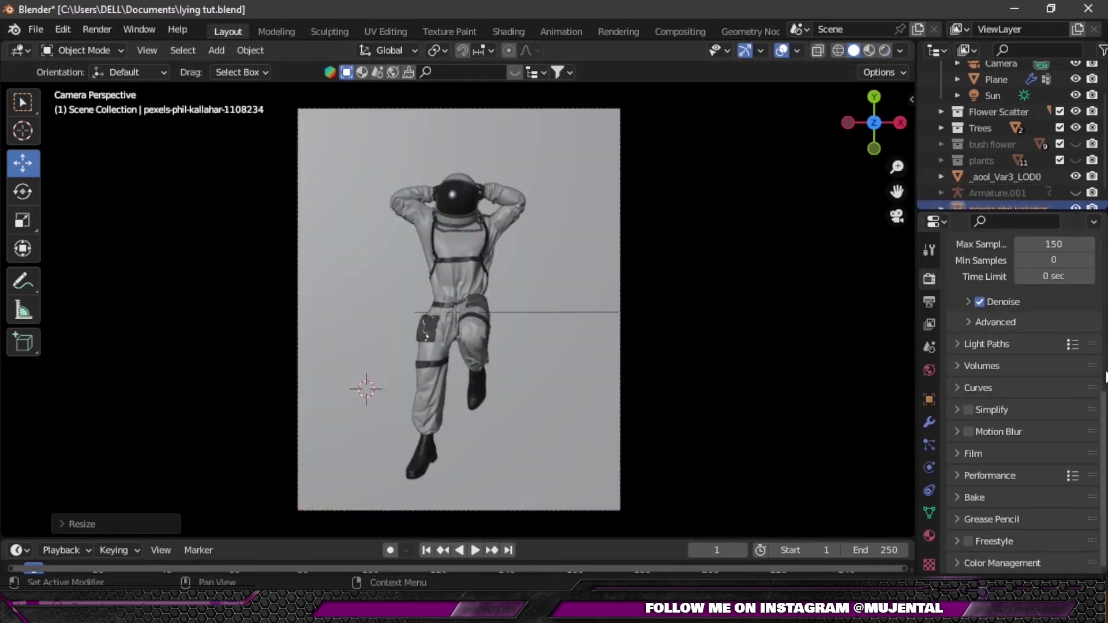
Set Sampling Viewport and Render Max Samples to 200, then run Render Image.
scroll(1106, 378, up, 6)
click(1067, 322)
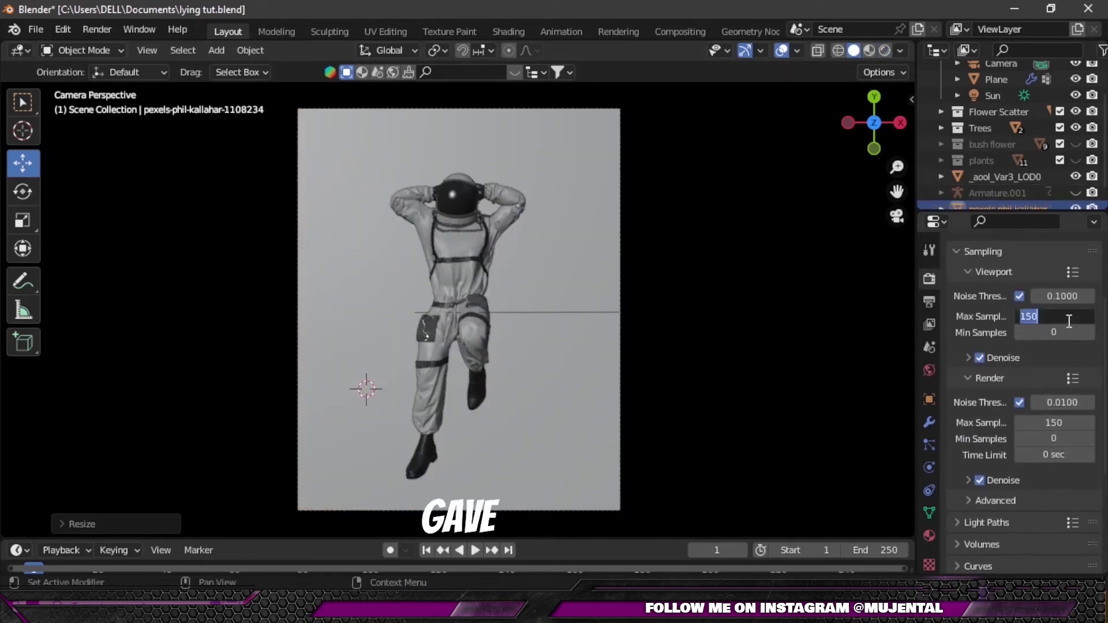
text(200)
key(Return)
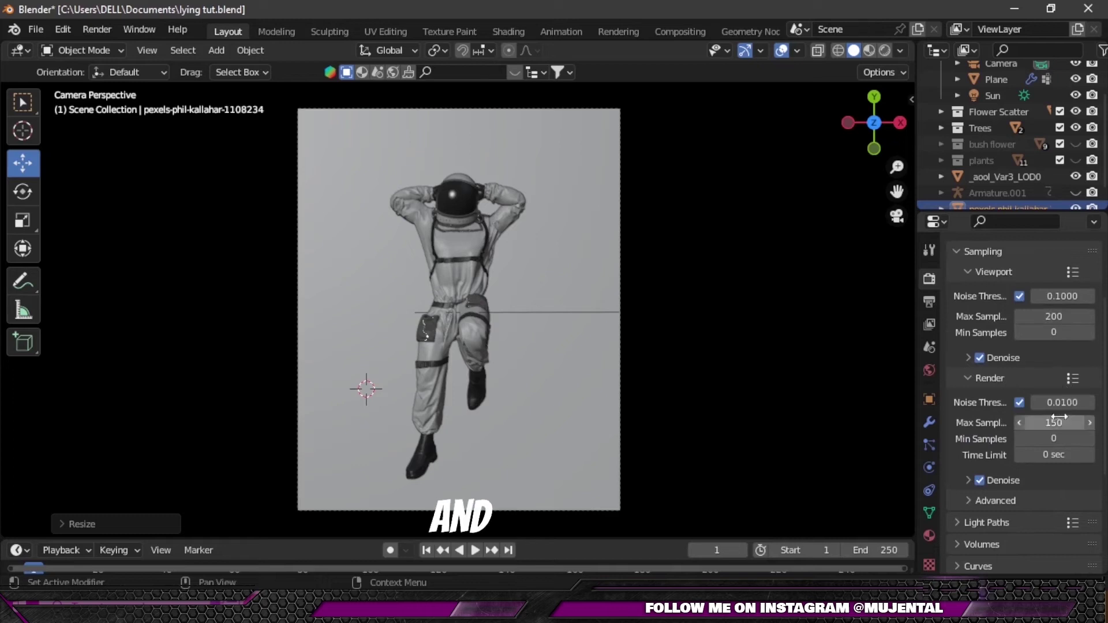
click(1059, 423)
text(200)
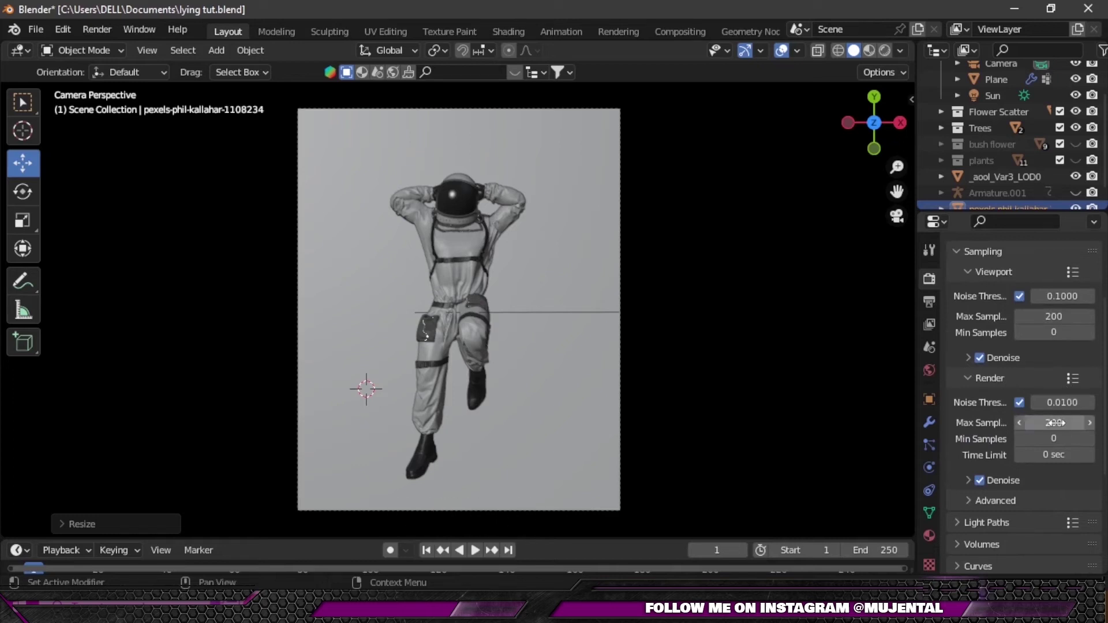
click(102, 27)
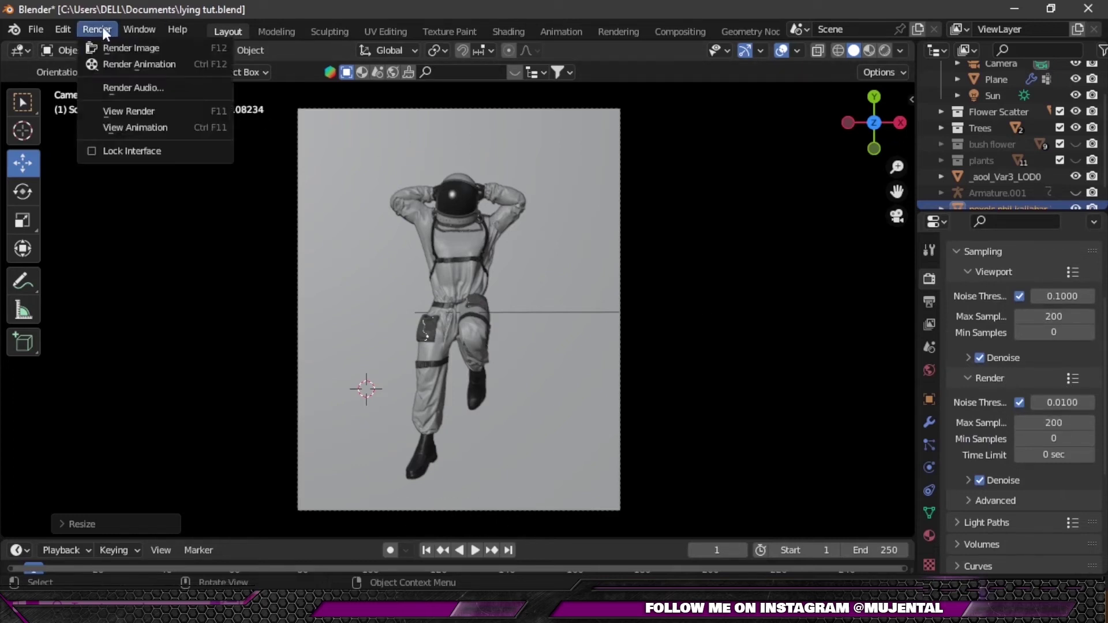
click(112, 44)
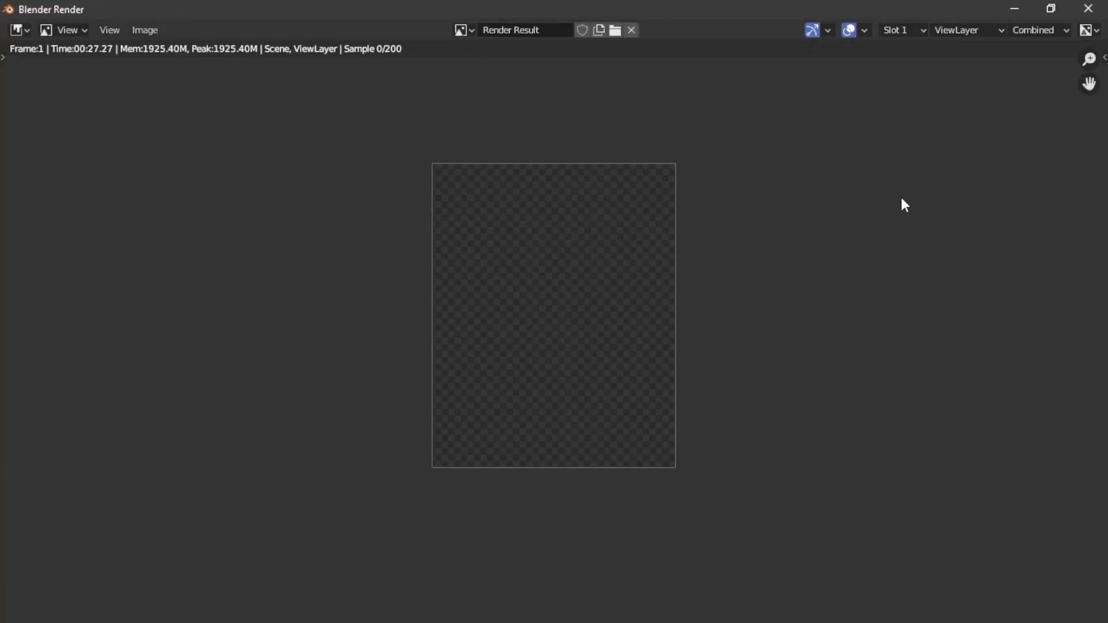